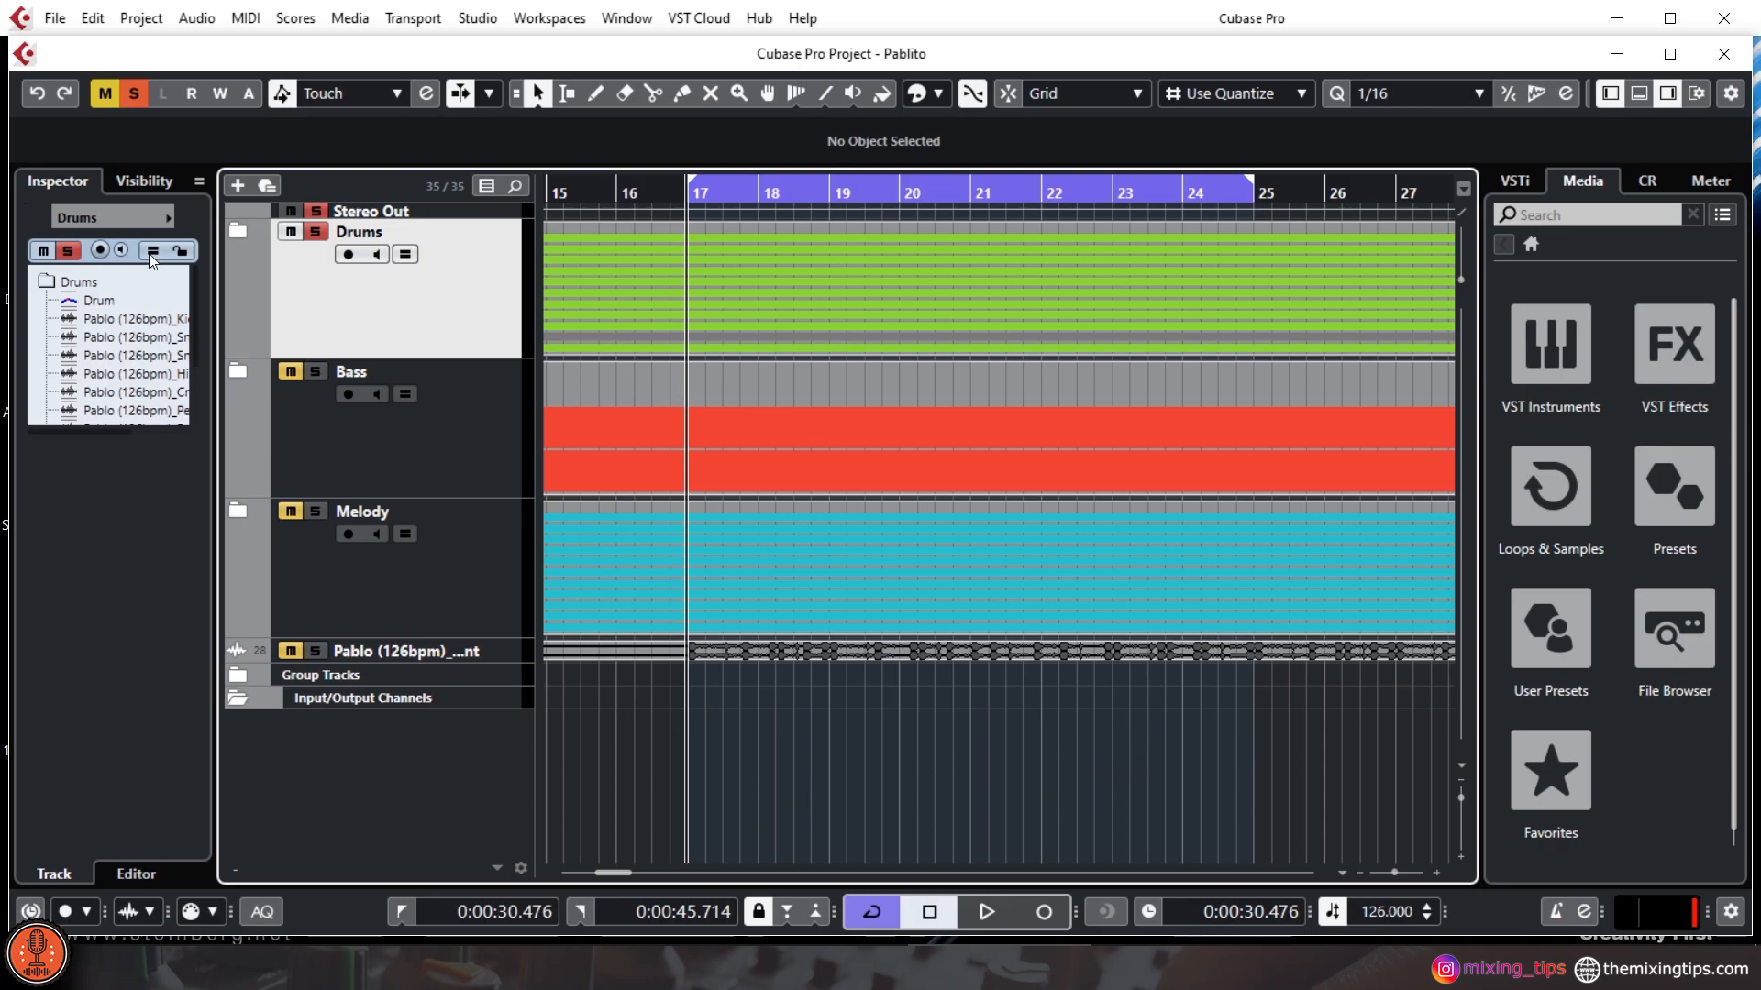
- Expand the Drums folder, select the Kick track and start playback of the looped section from bar 17
click(240, 234)
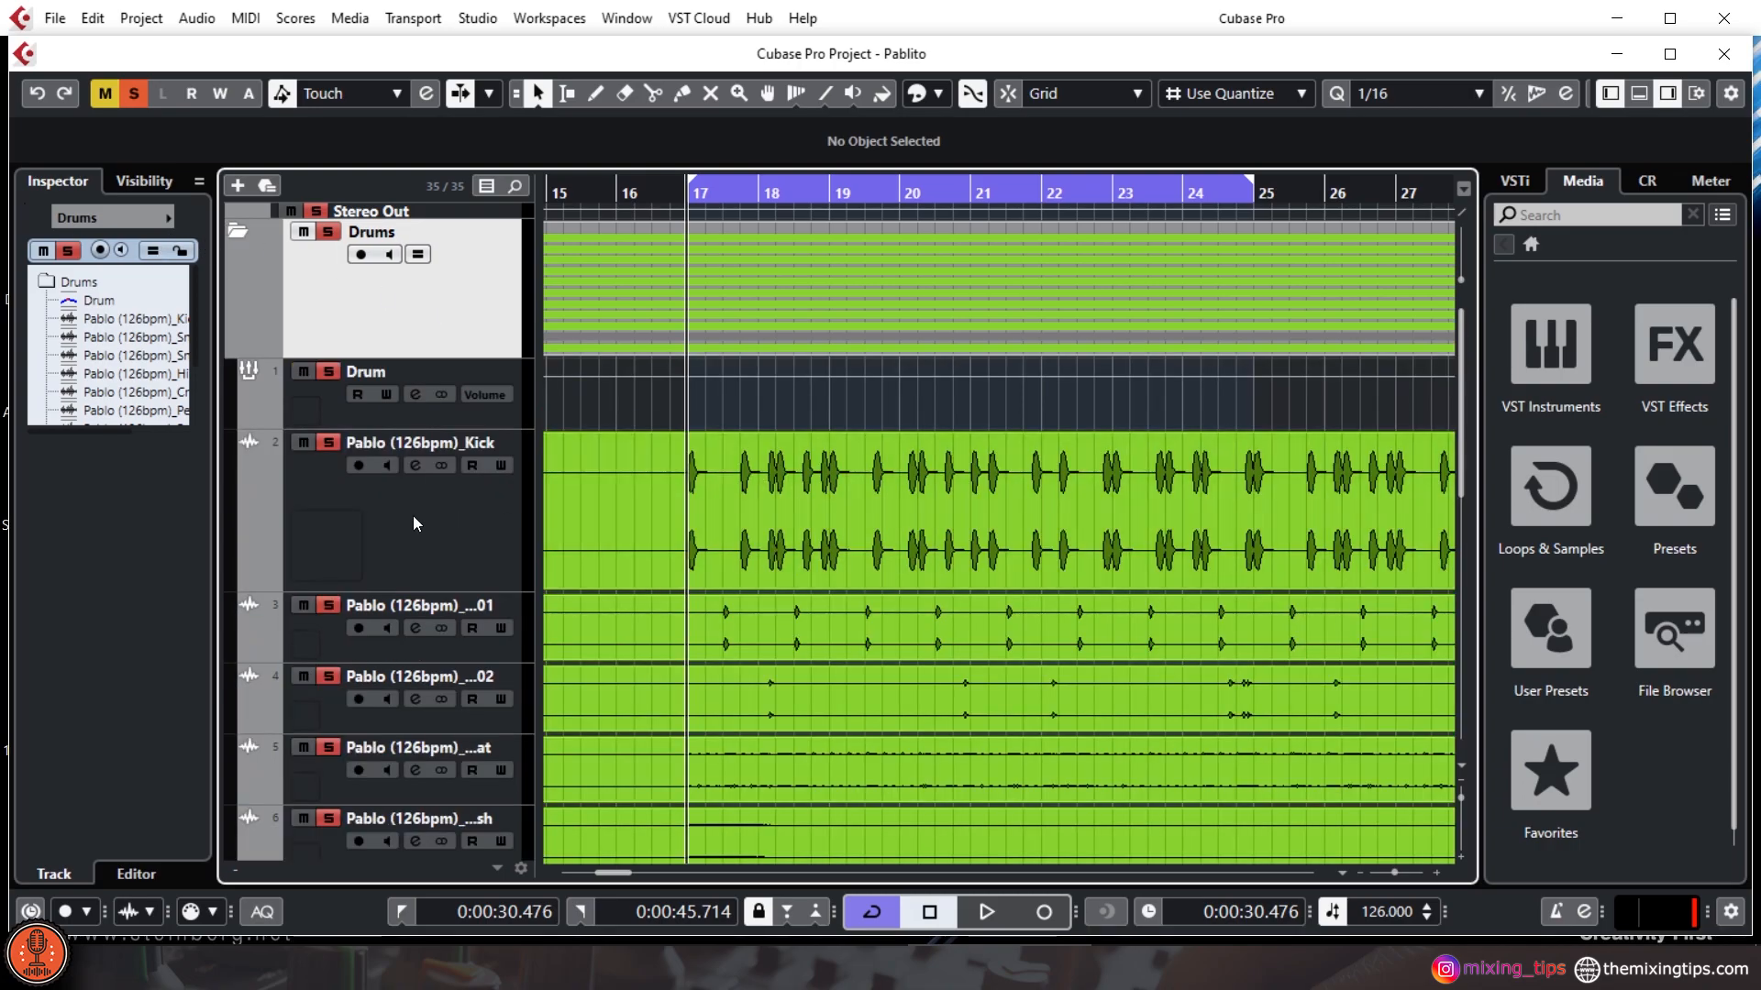
click(437, 520)
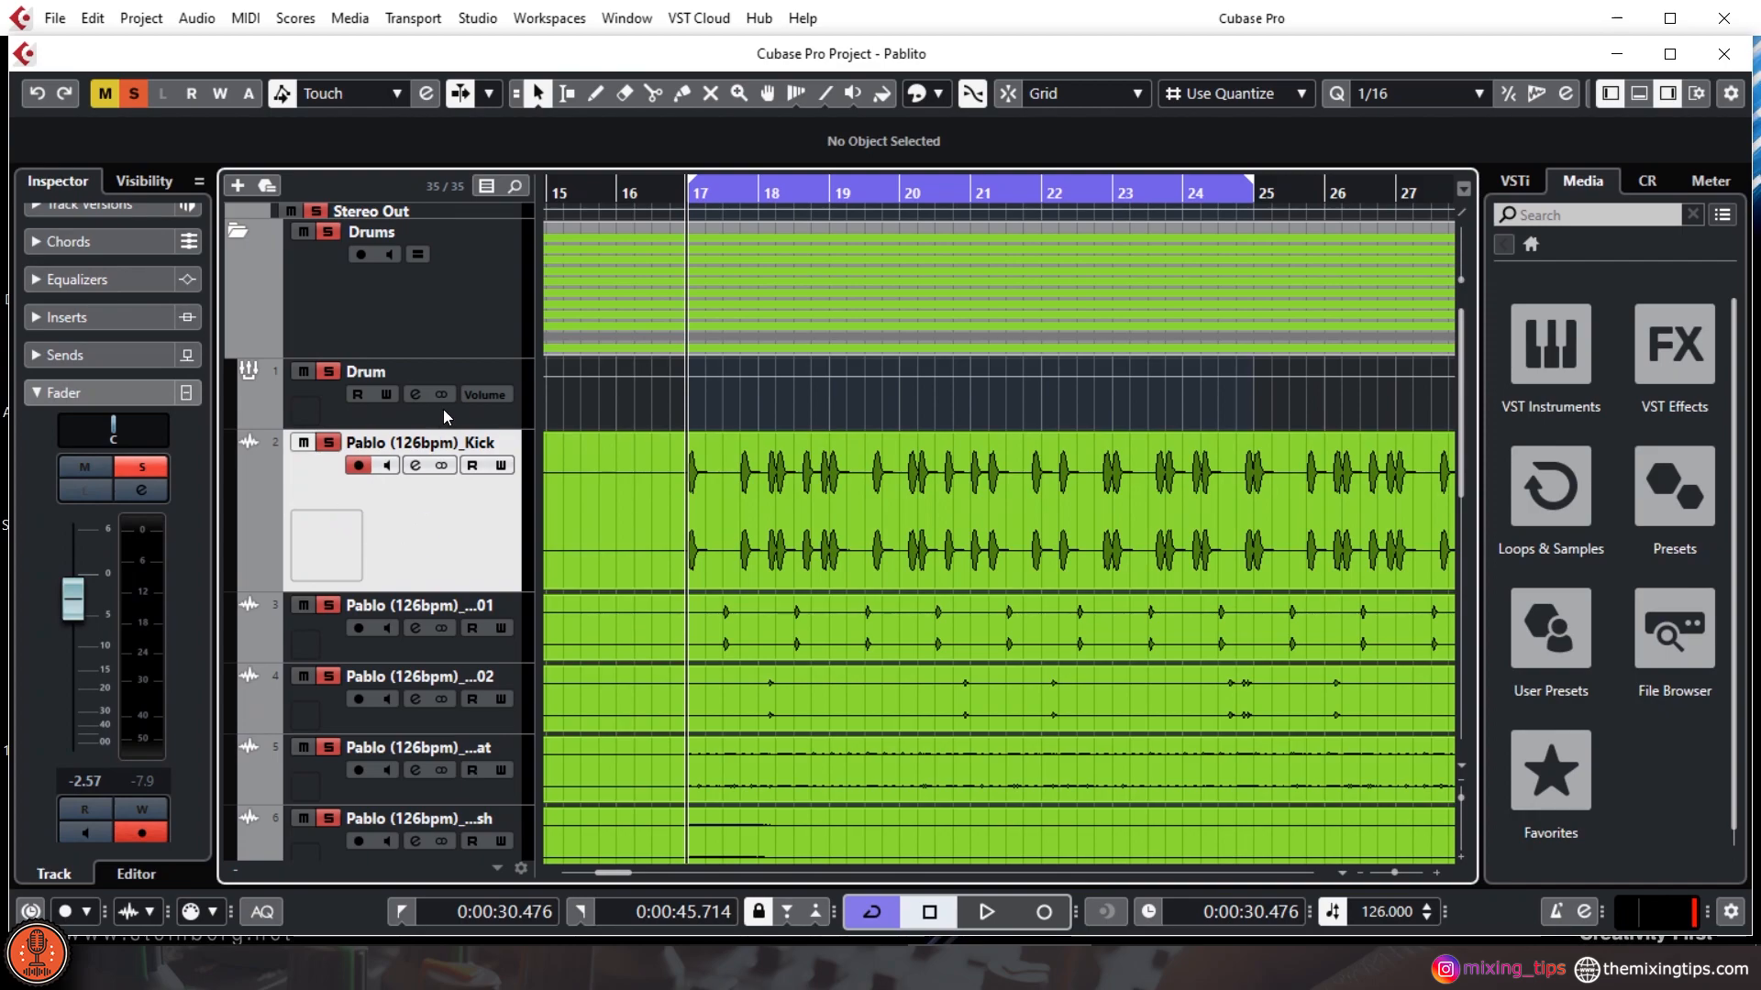
key(space)
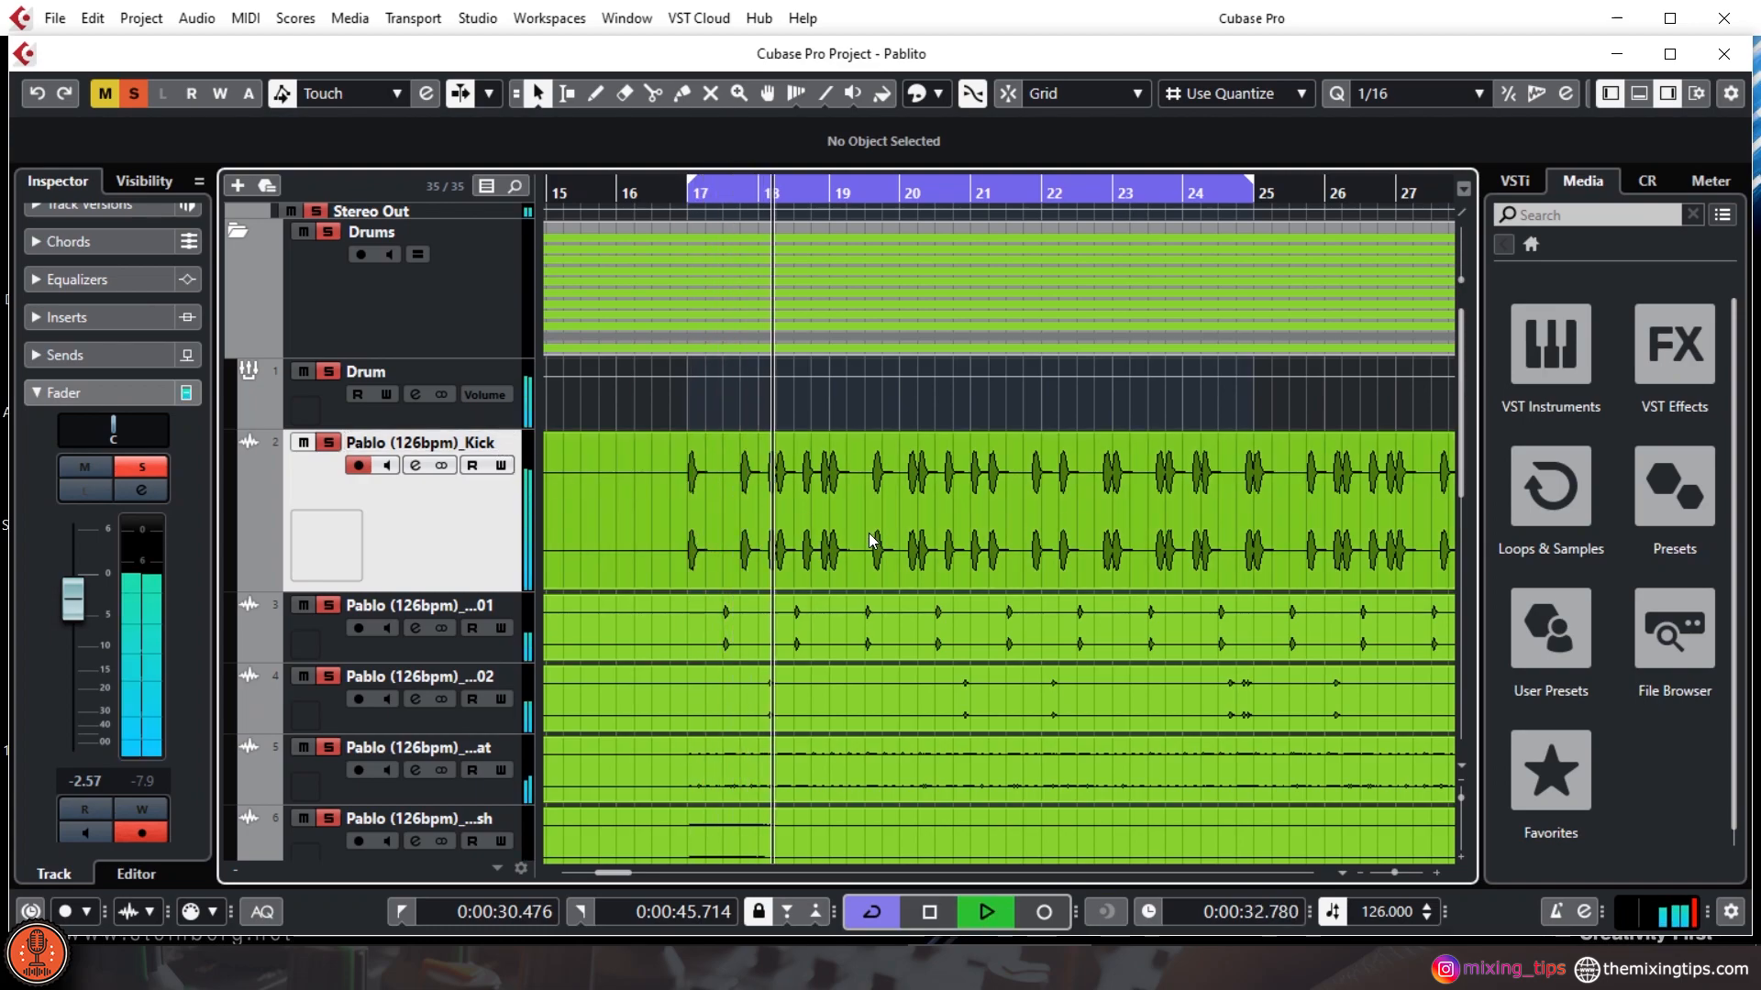
scroll(870, 535, down, 2)
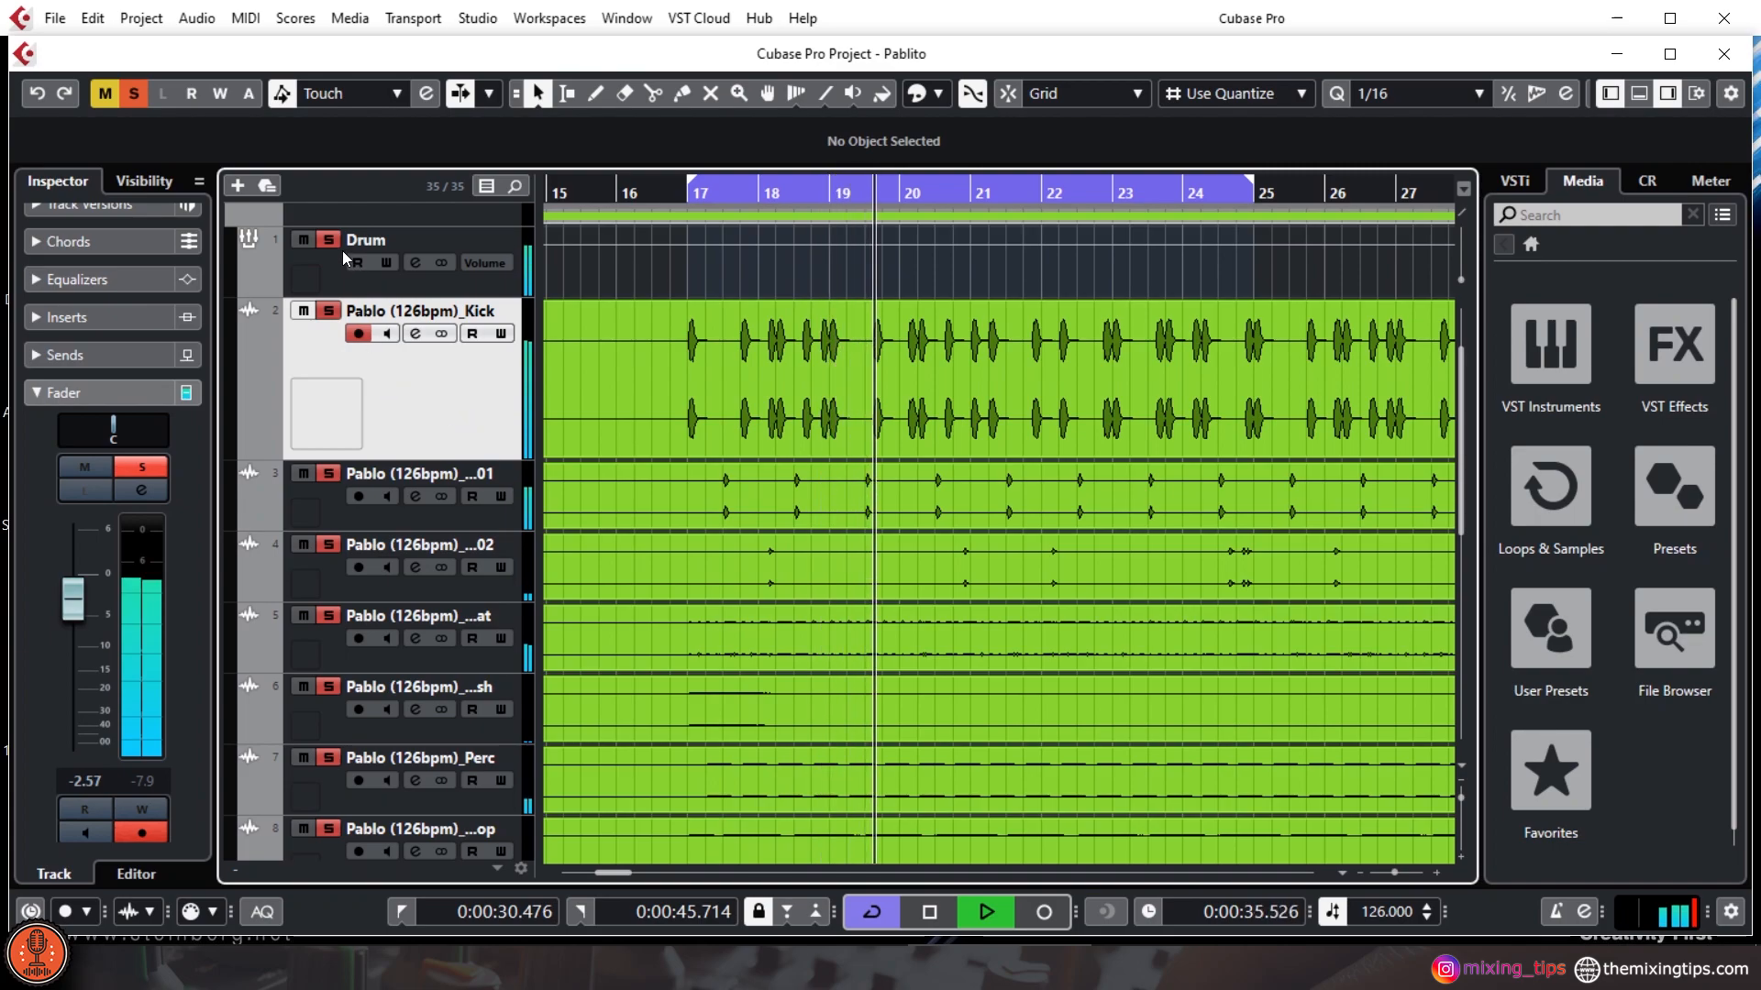
- Clear the existing solo and mute states and solo only the Kick track
click(329, 312)
click(329, 312)
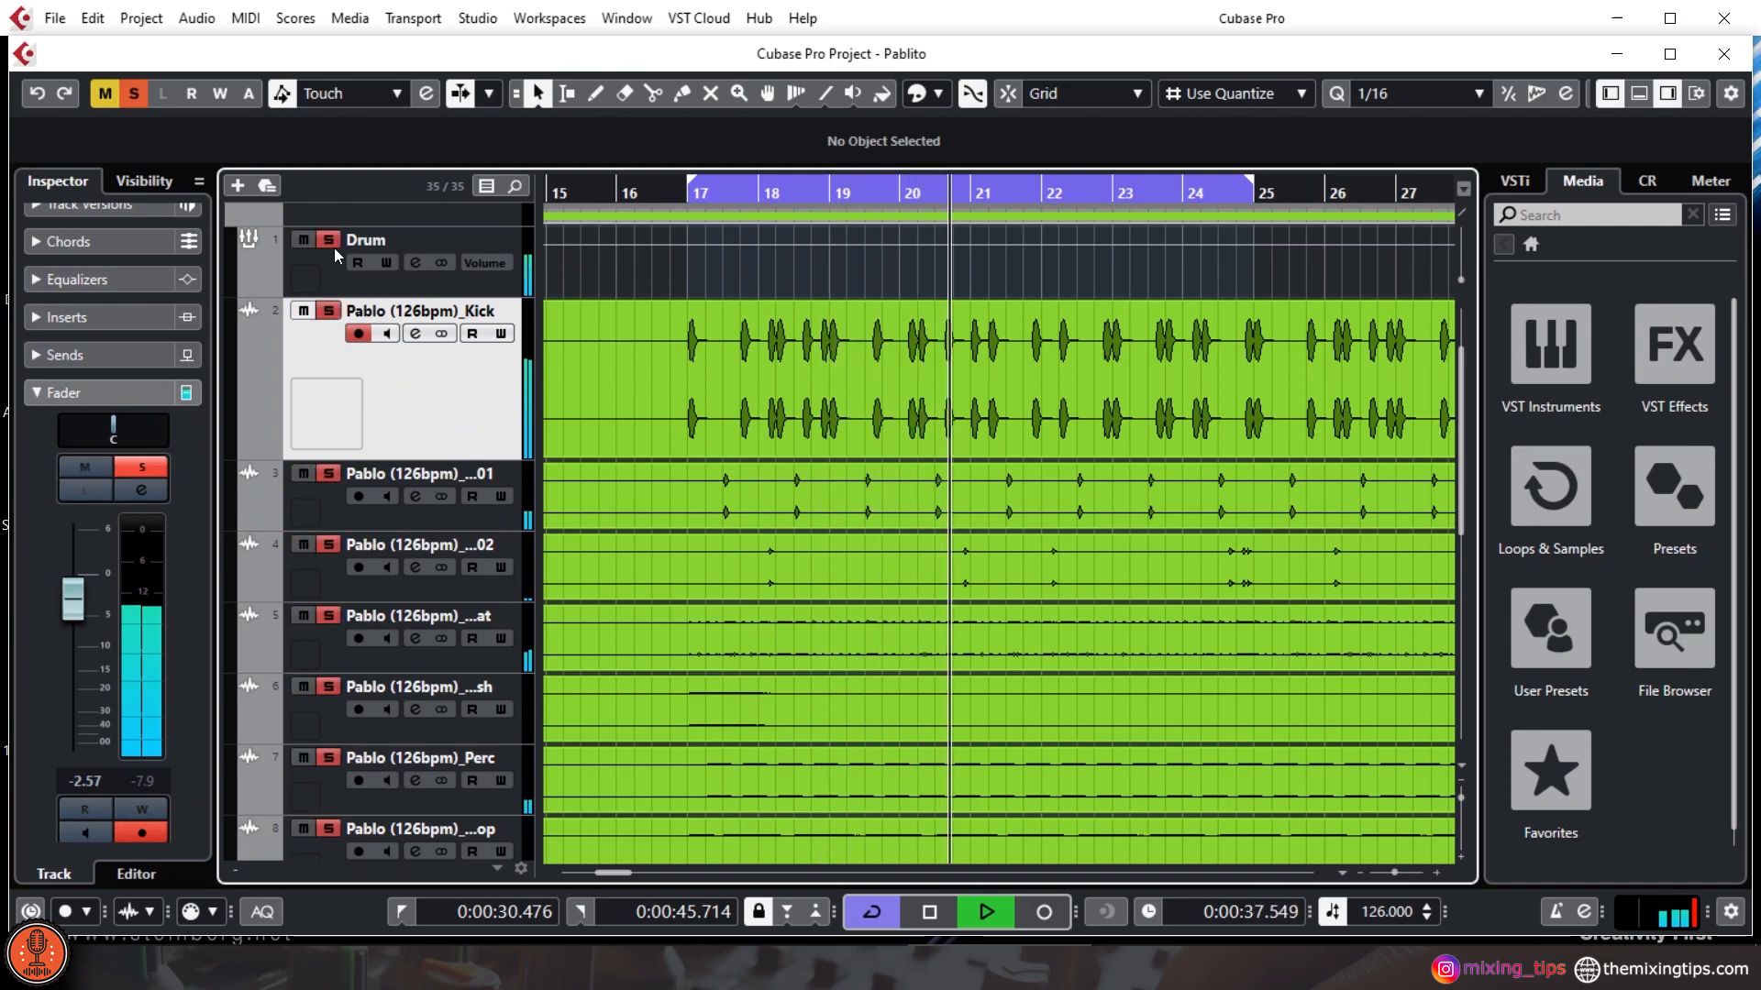
click(329, 313)
scroll(337, 311, up, 2)
click(140, 91)
click(99, 96)
click(328, 443)
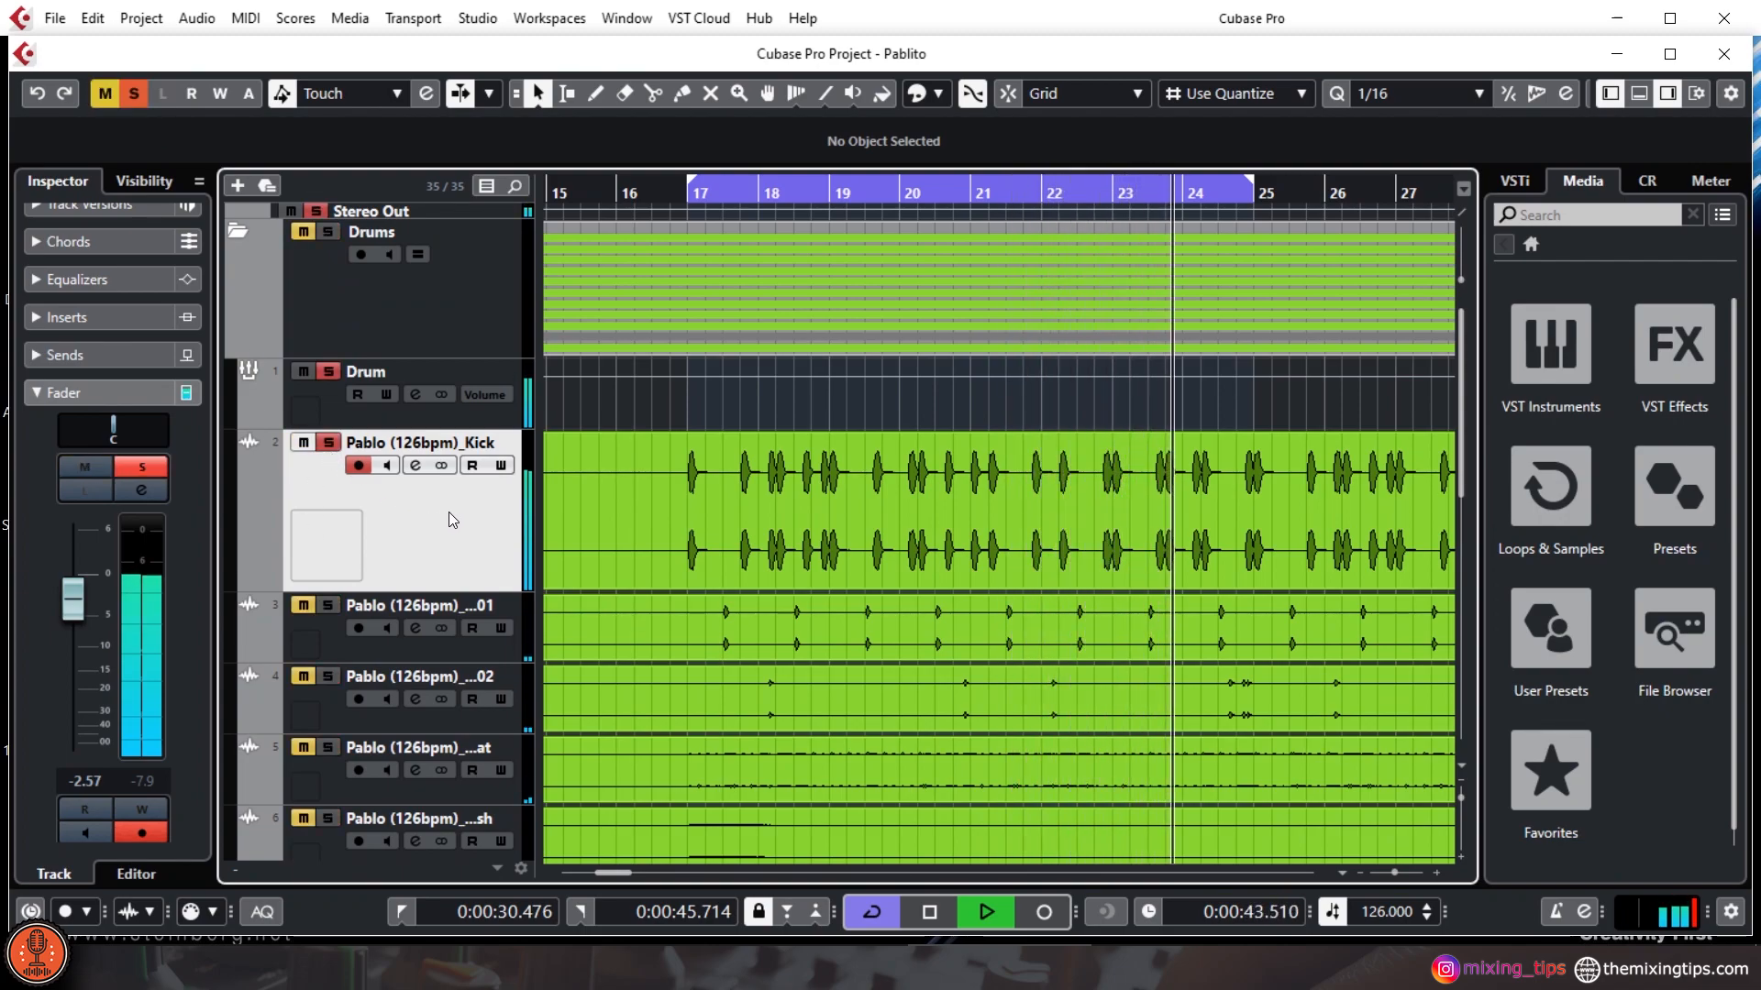
- Insert FabFilter Pro-Q 3 in the first insert slot of the Kick channel and position its window clear of the track list
key(e)
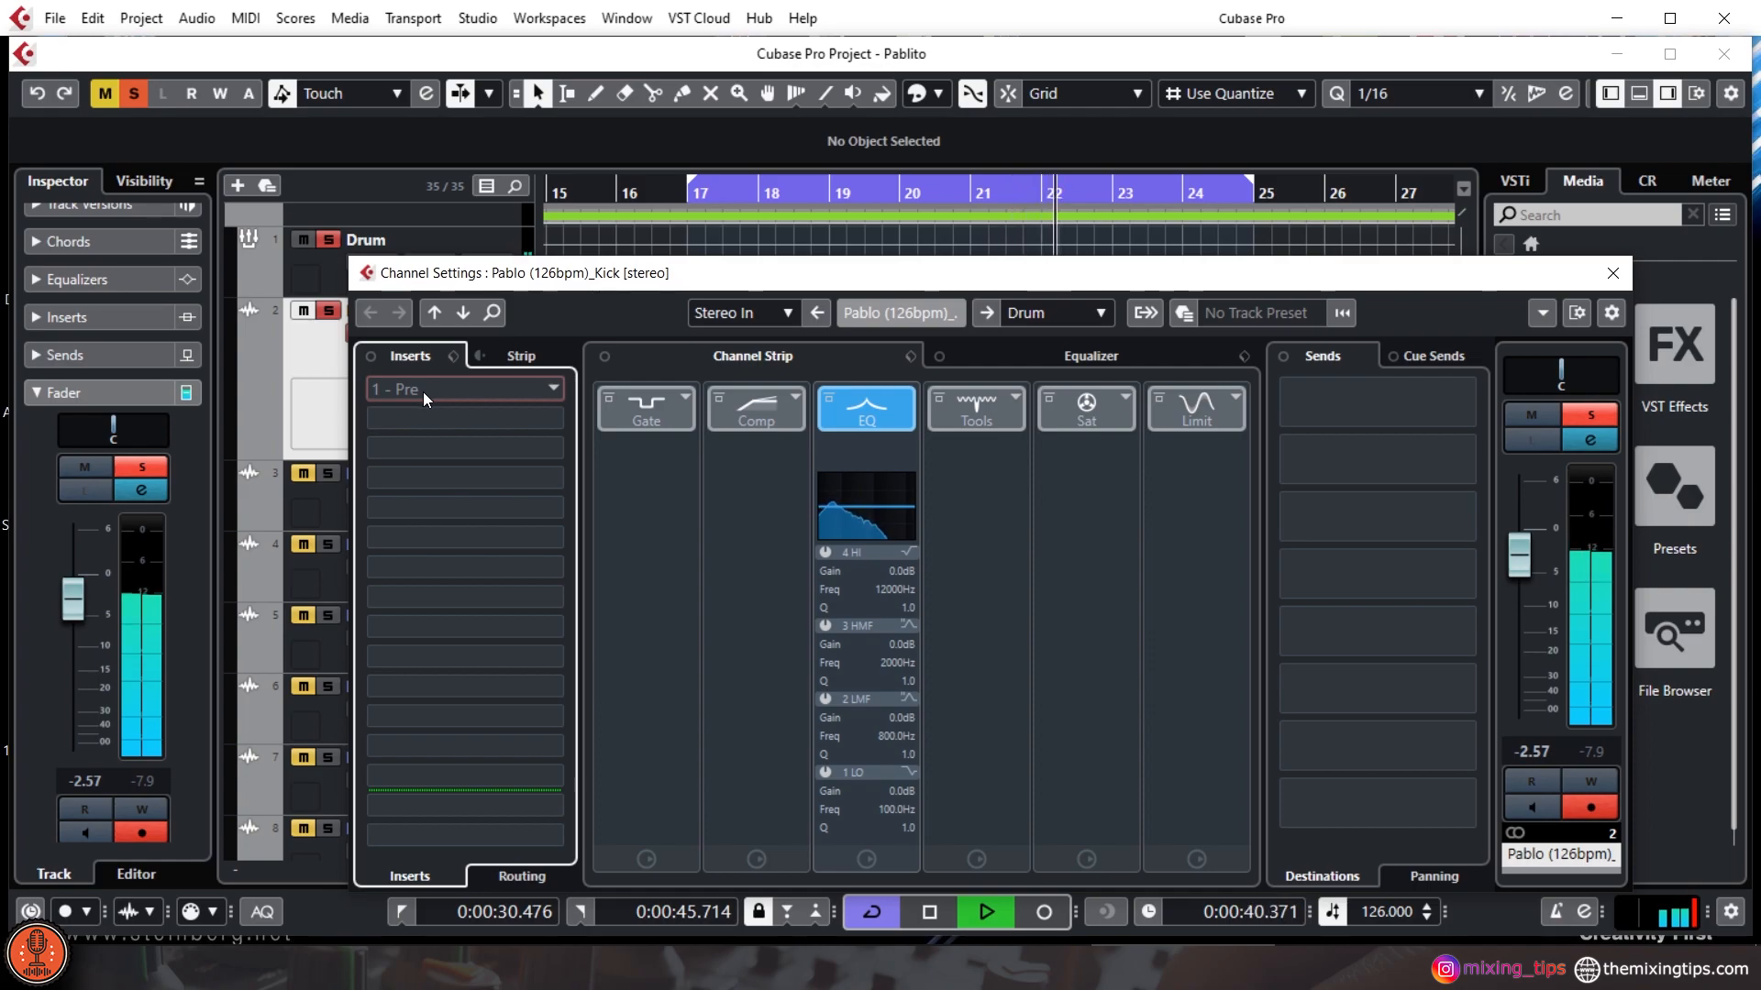
click(436, 392)
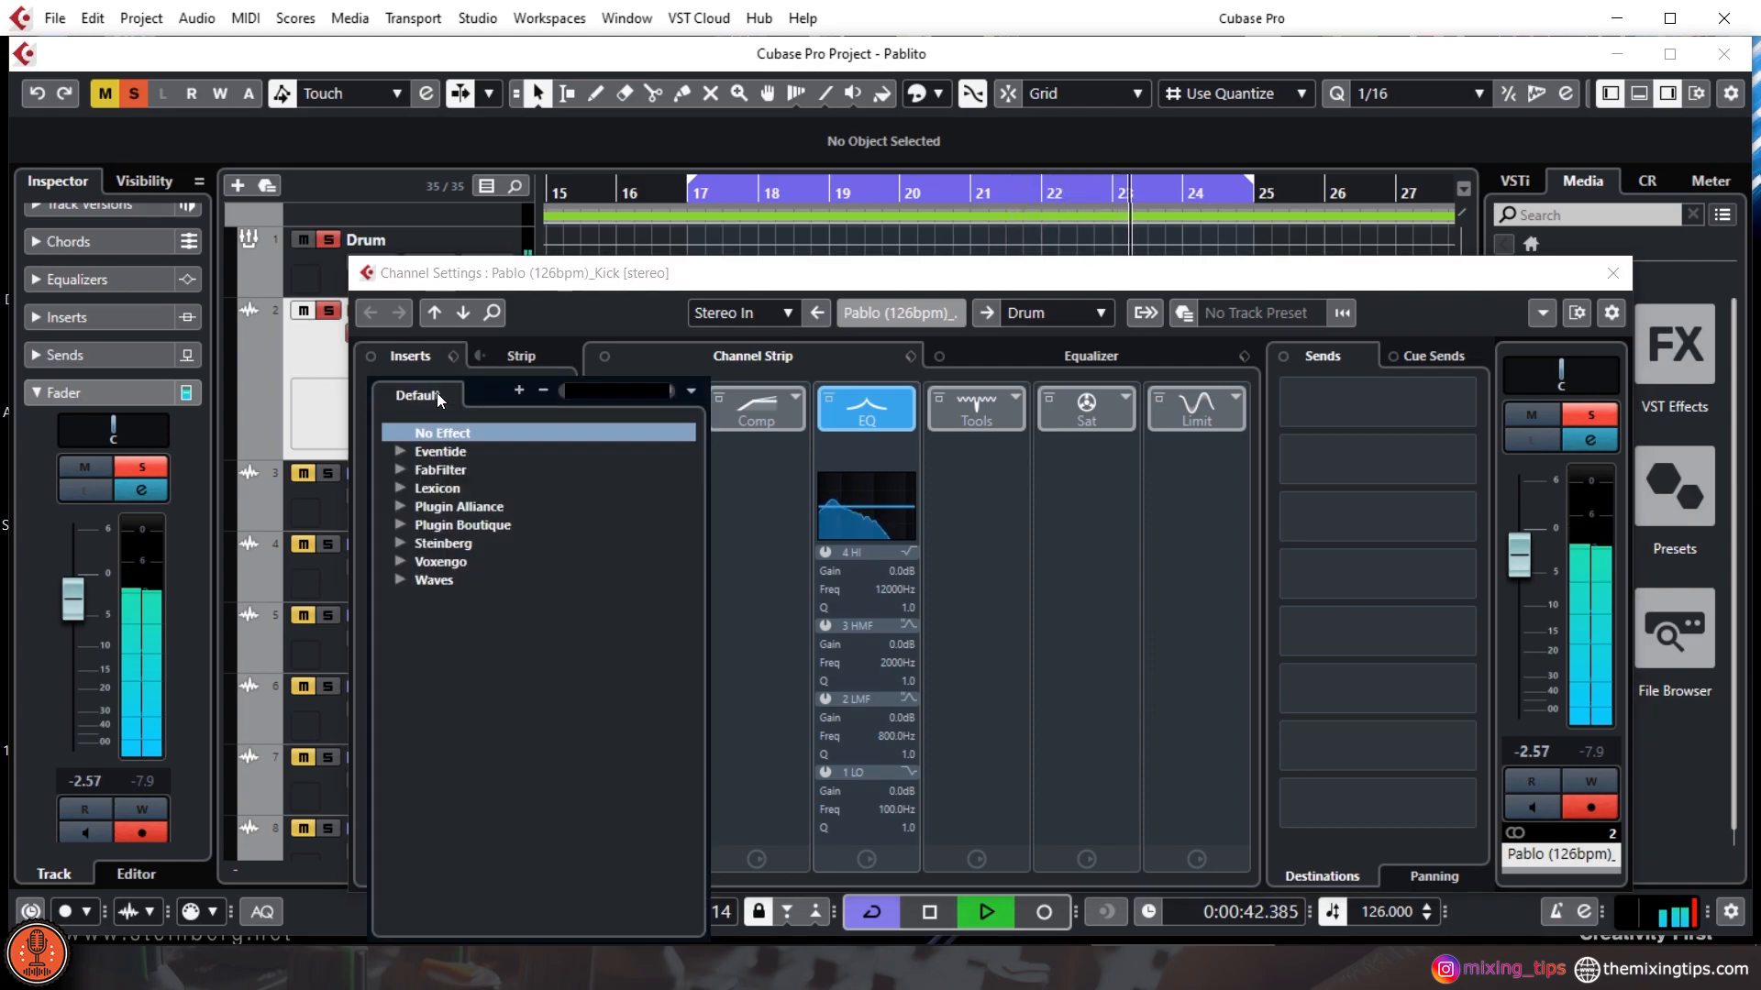
click(398, 469)
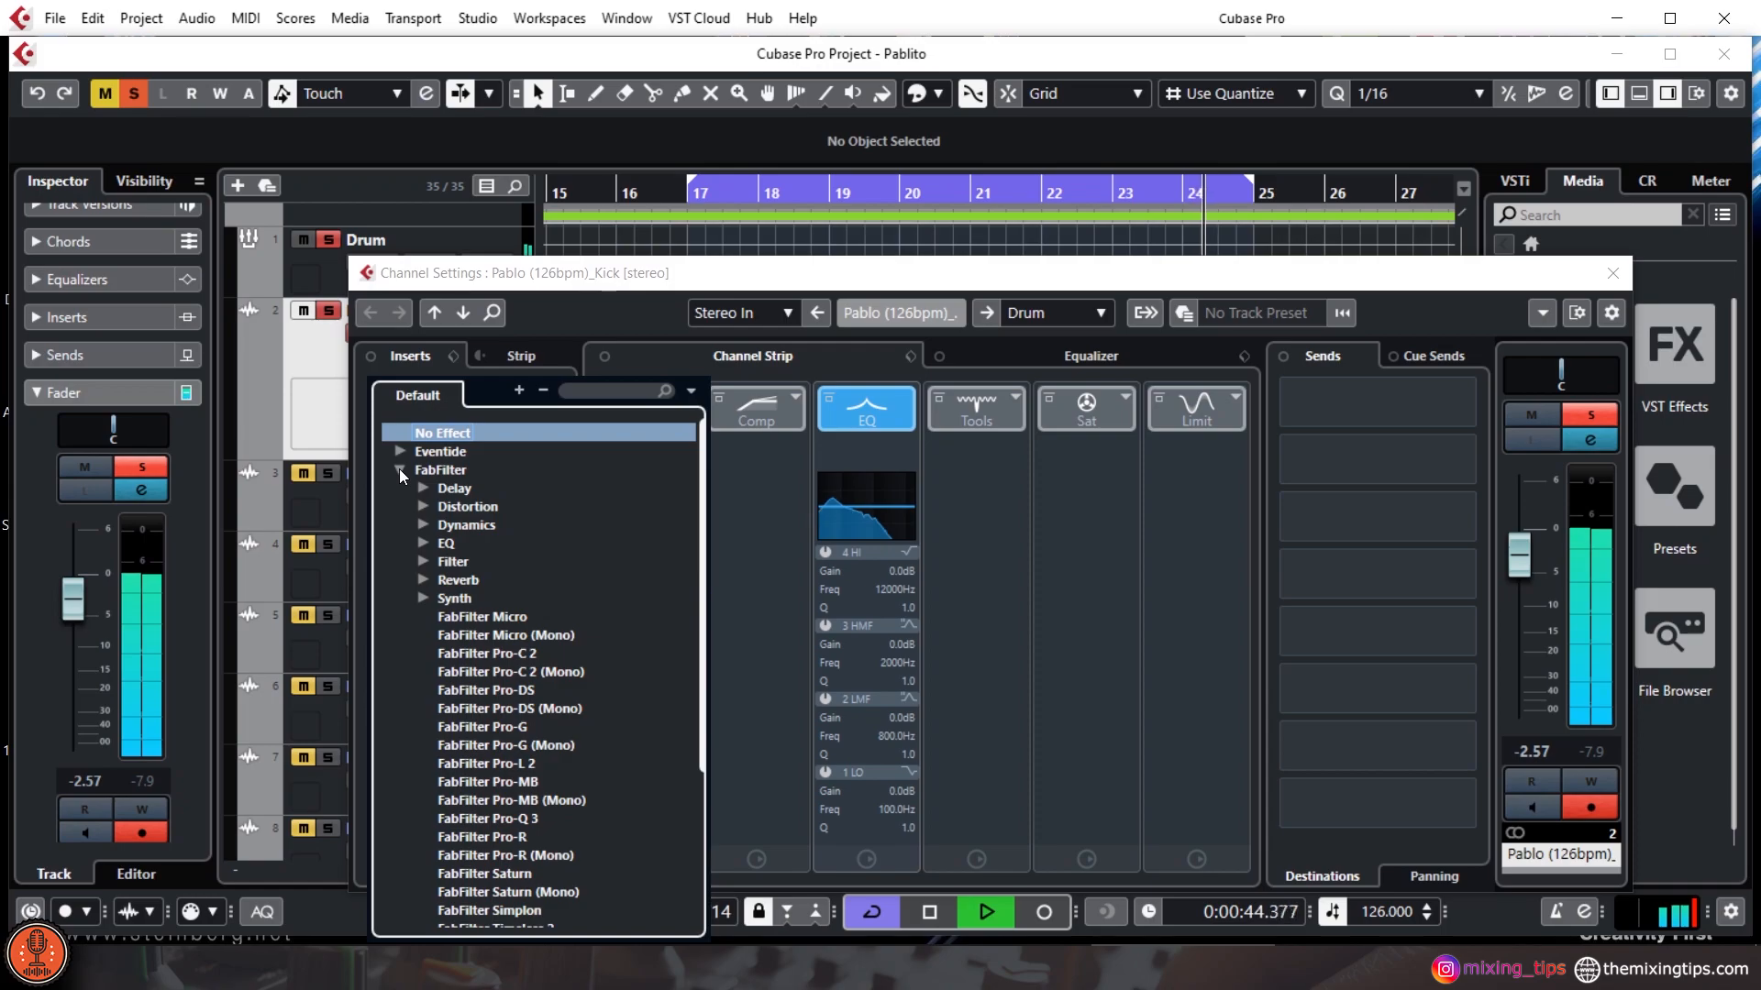
click(528, 821)
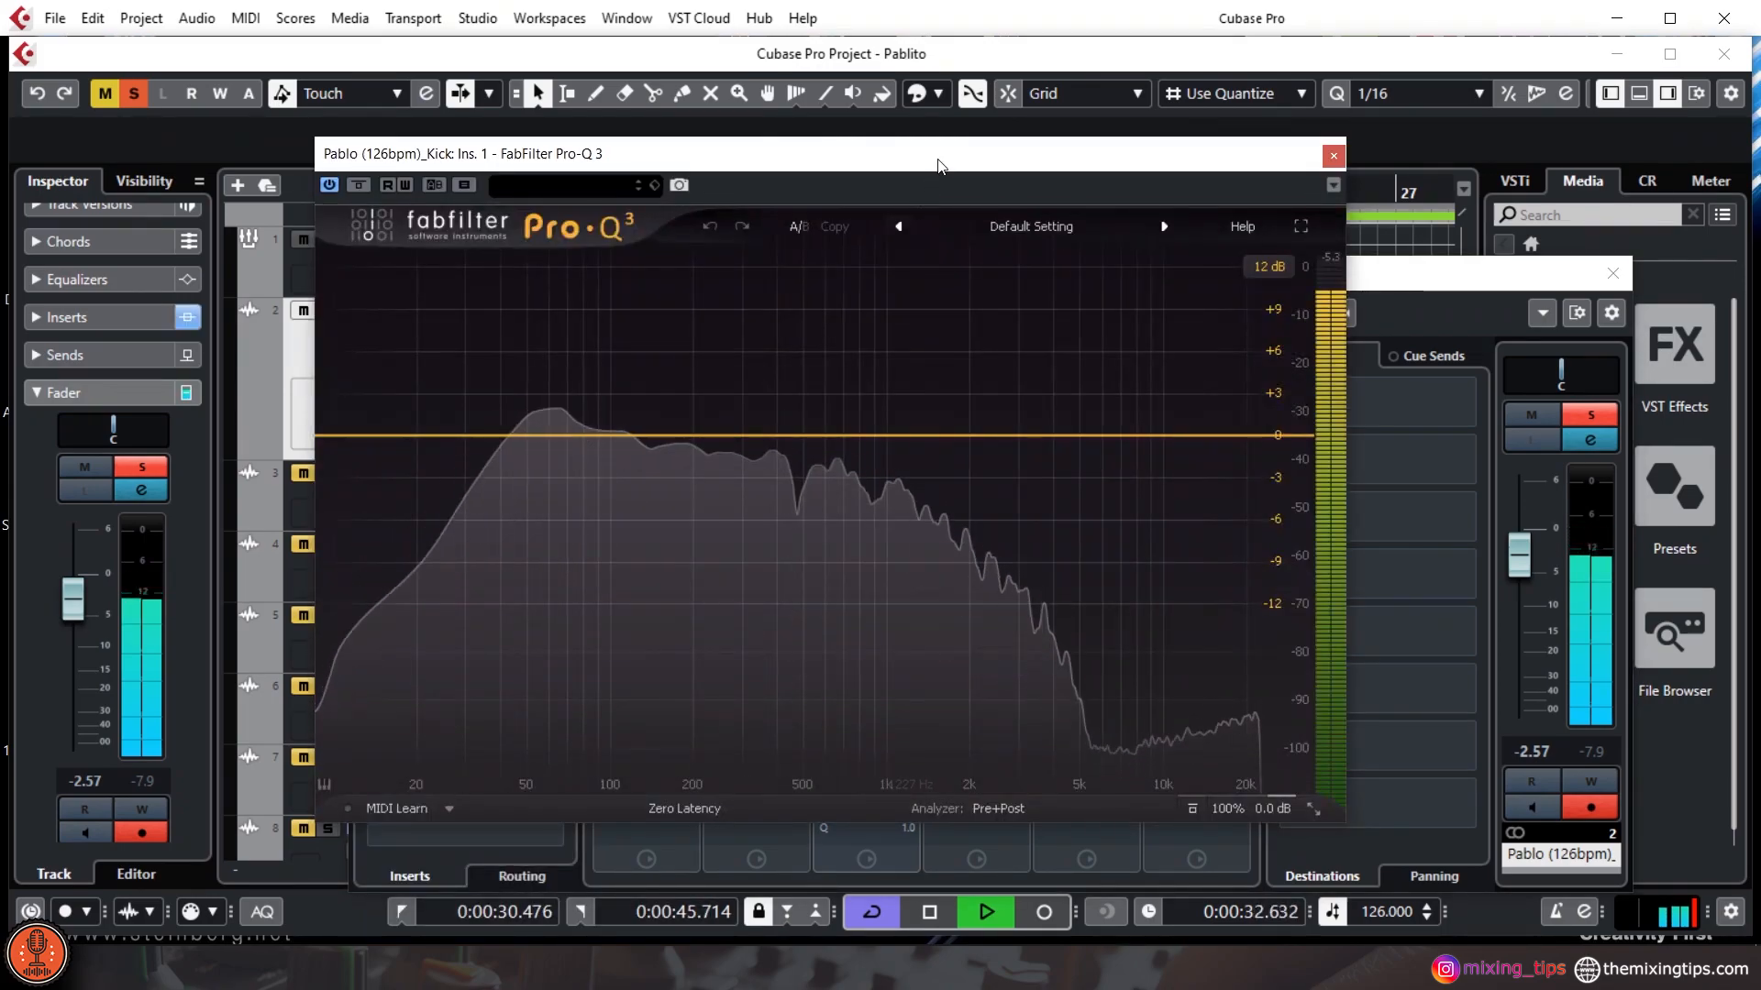
drag(937, 166, 1070, 167)
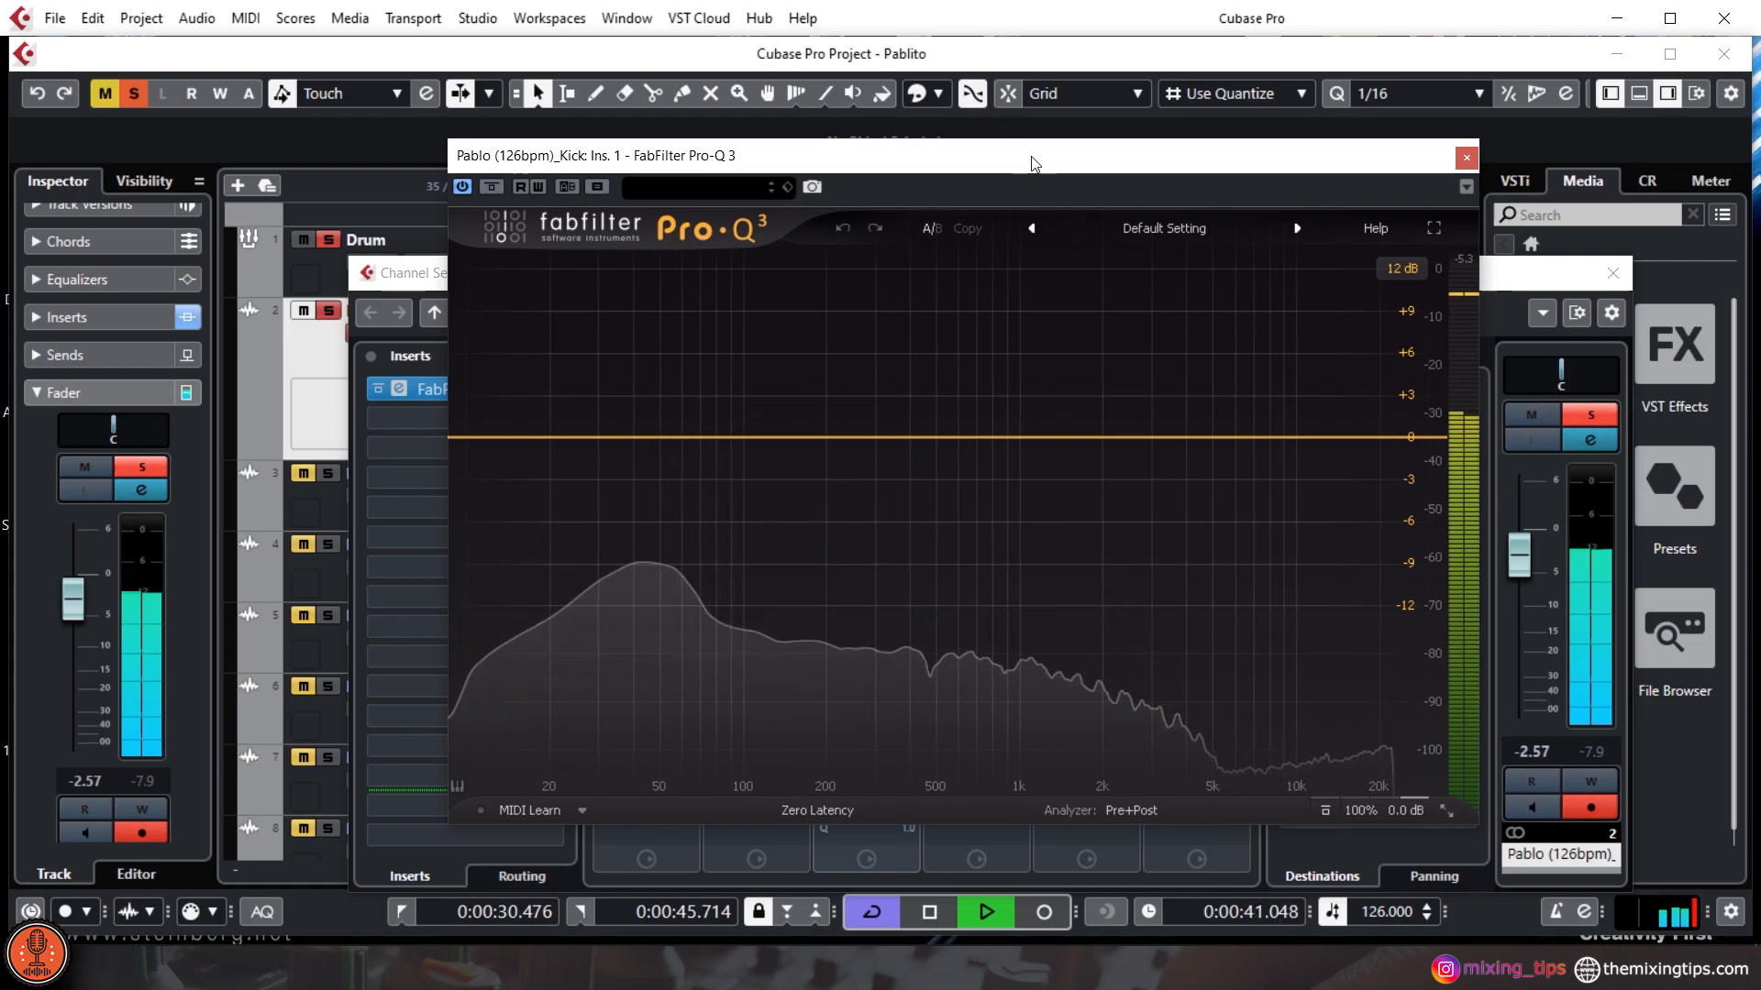
drag(1032, 156, 1039, 138)
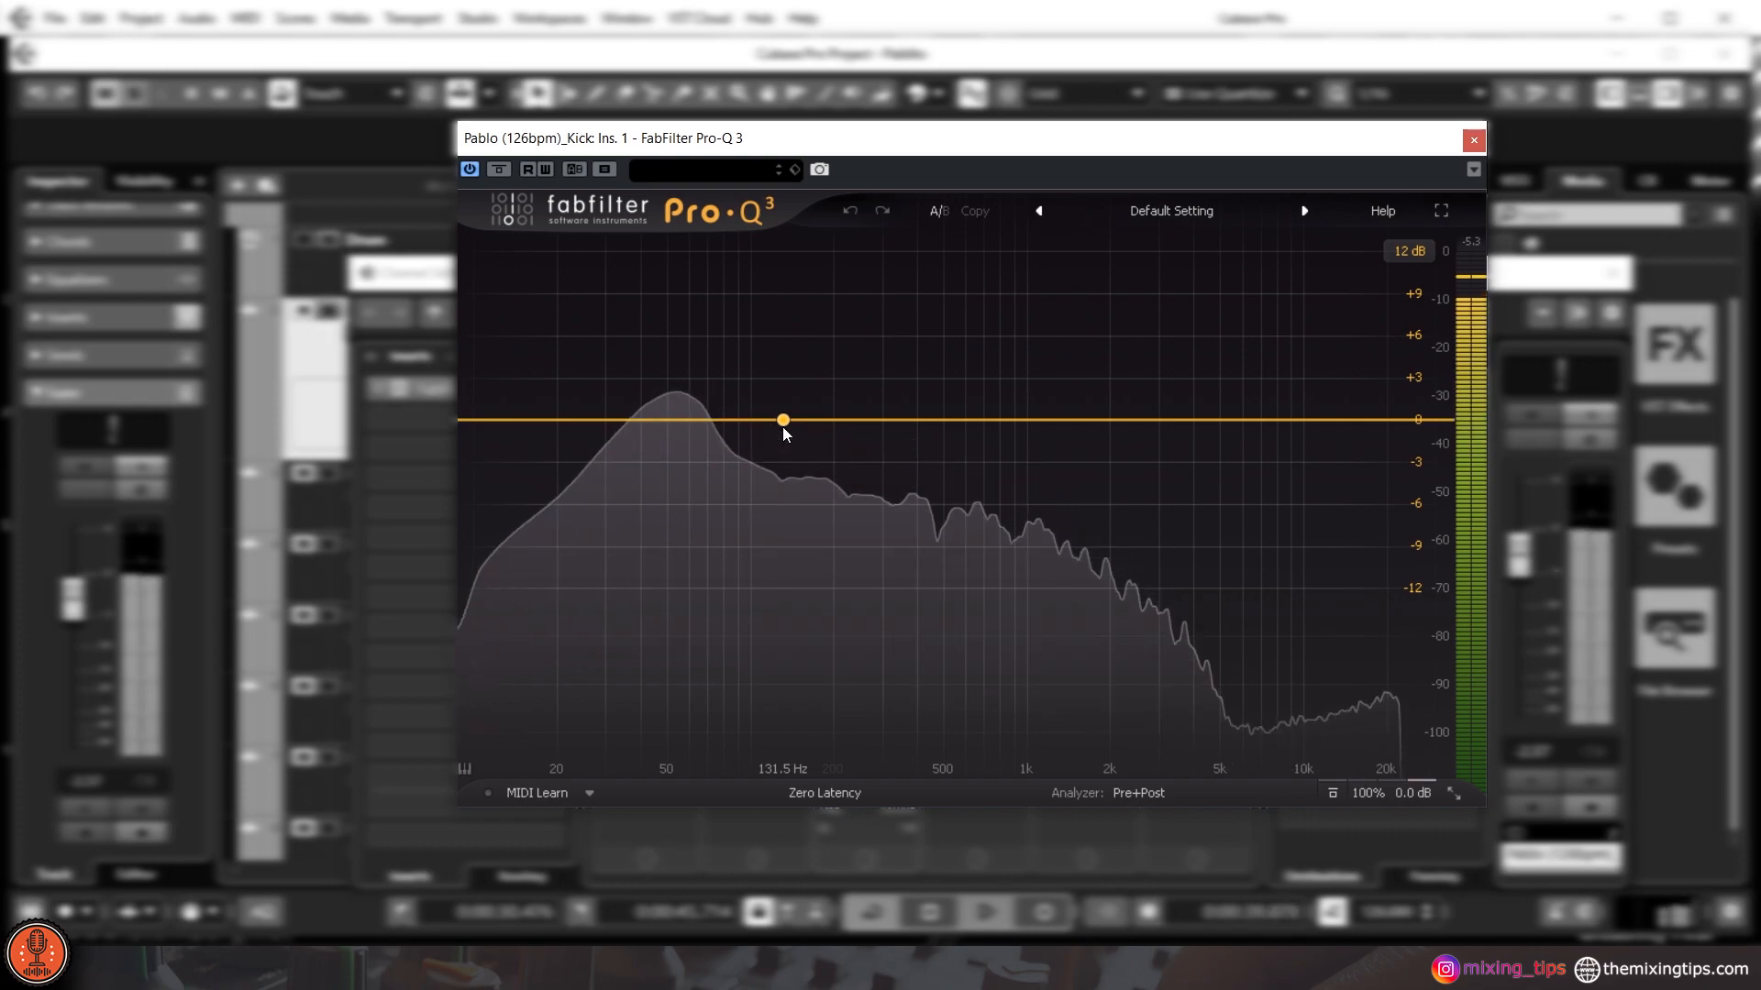
- Sweep a boosted bell band to about 348 Hz and set it to a cut of about 2 dB with a Q of about 2.19
drag(787, 420, 800, 278)
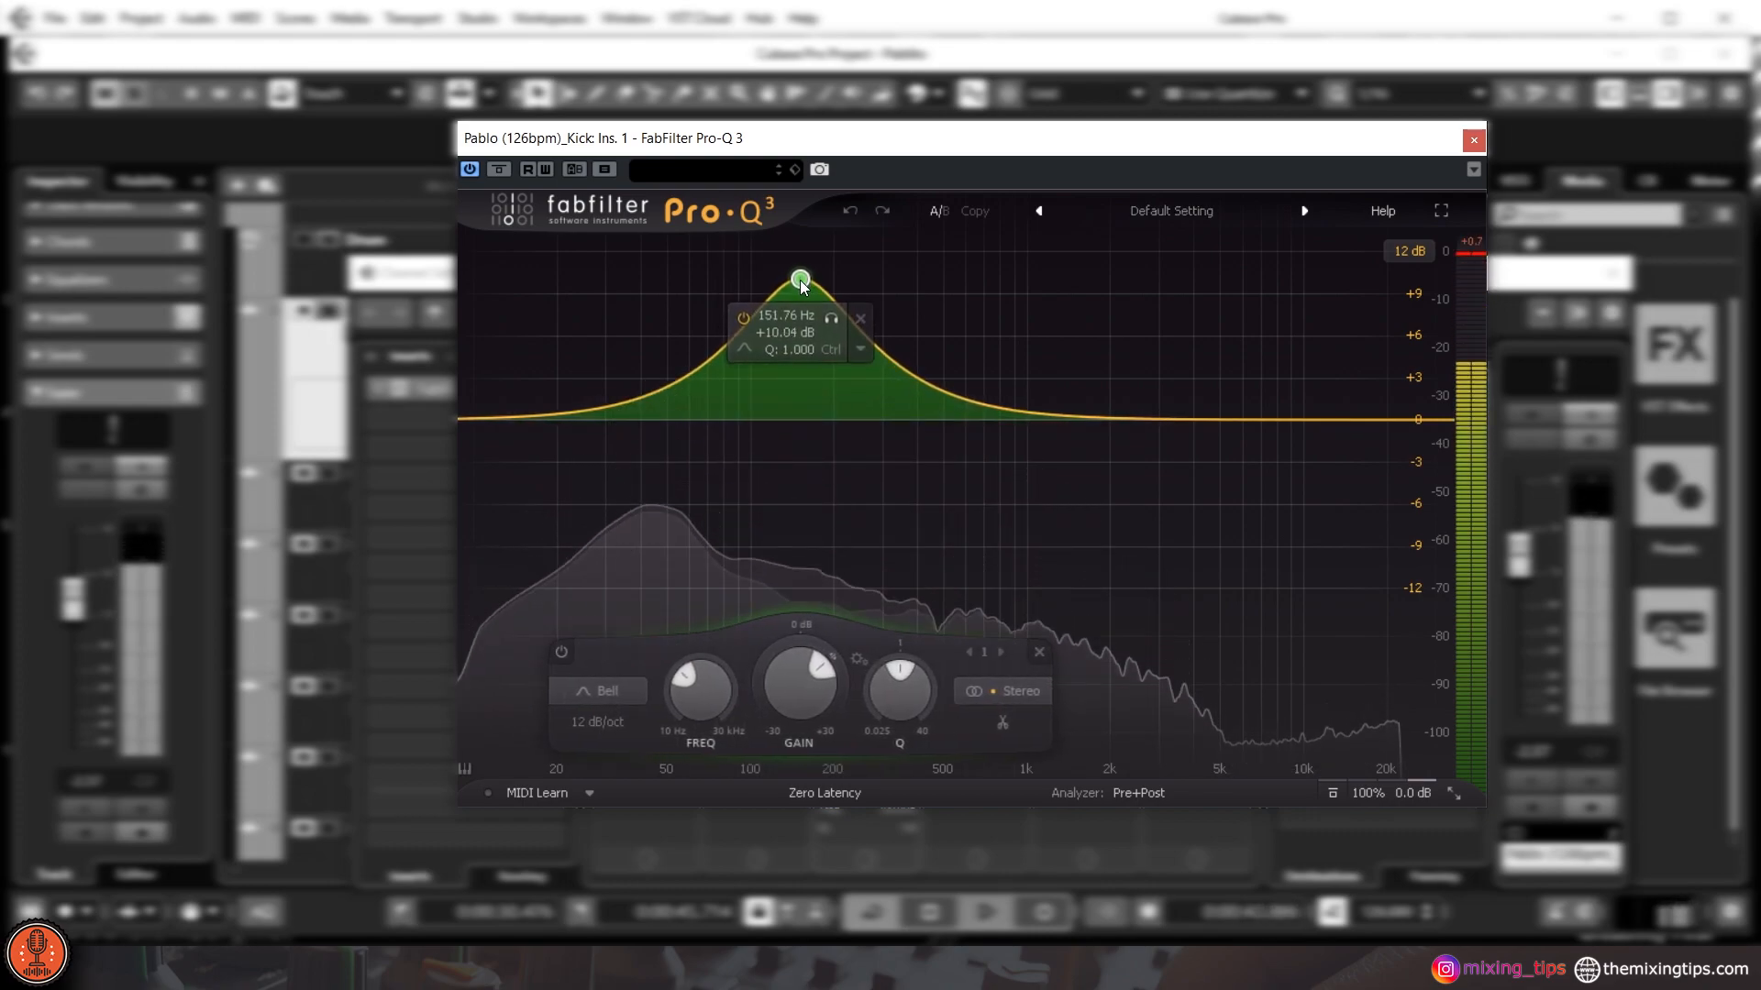
drag(886, 687, 899, 675)
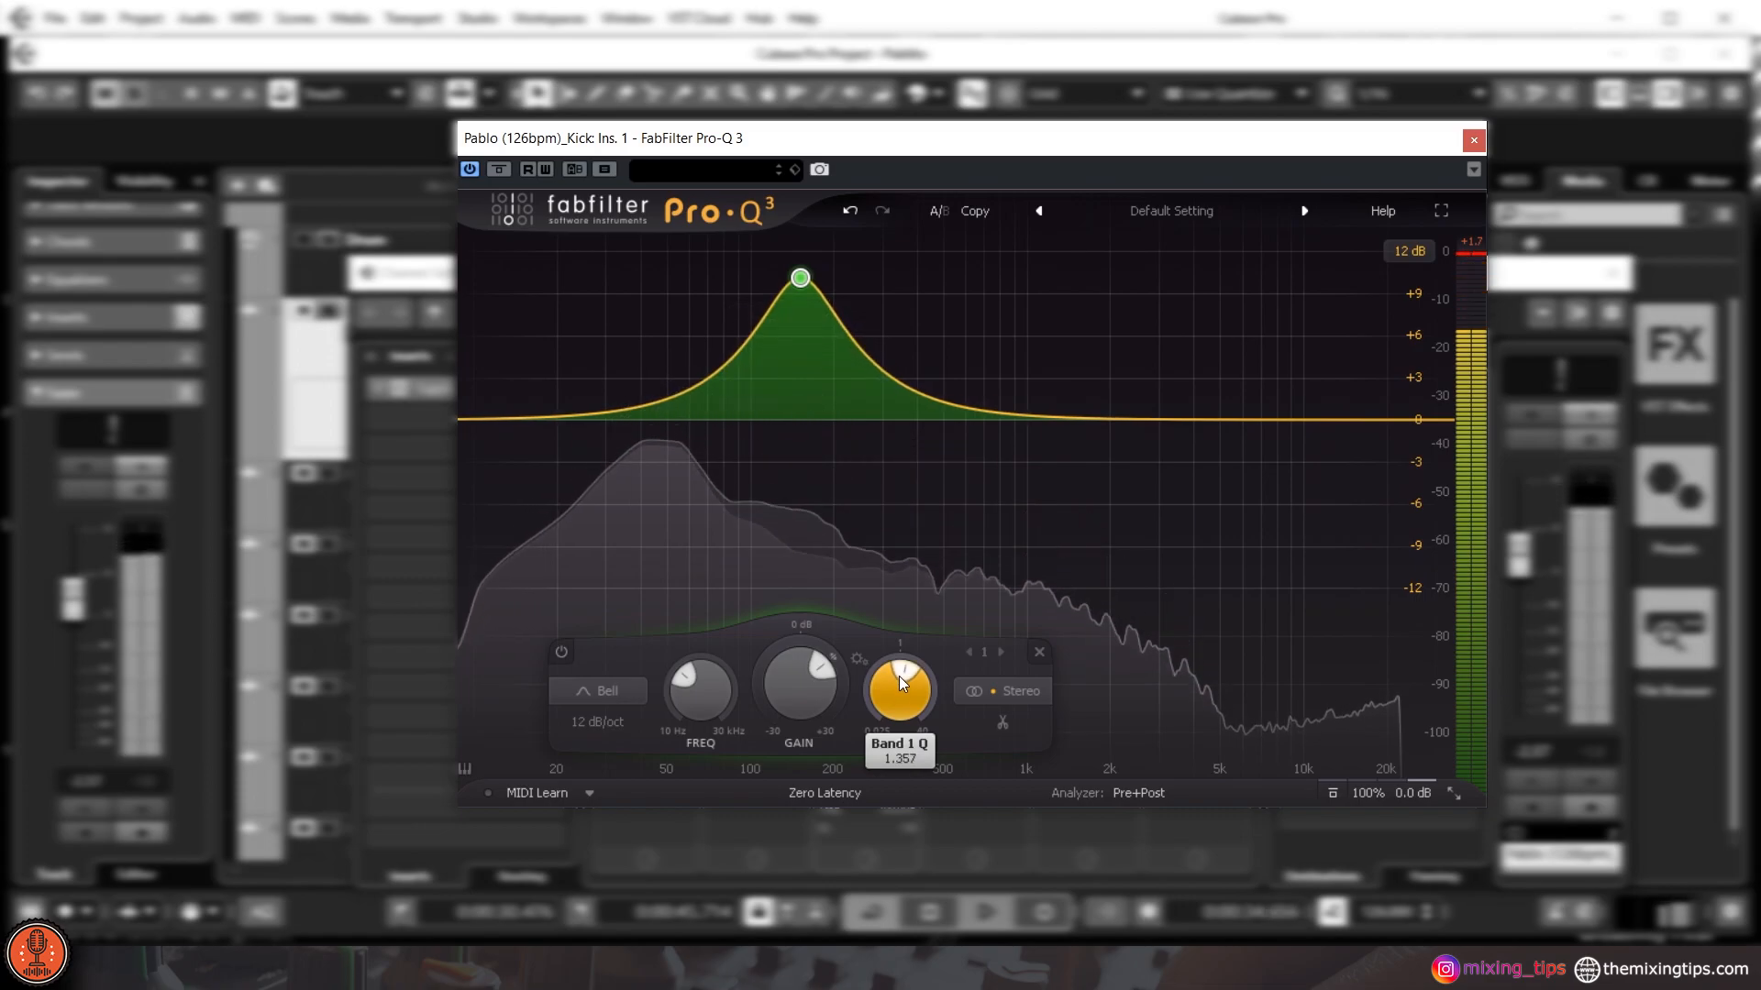
drag(800, 284, 899, 287)
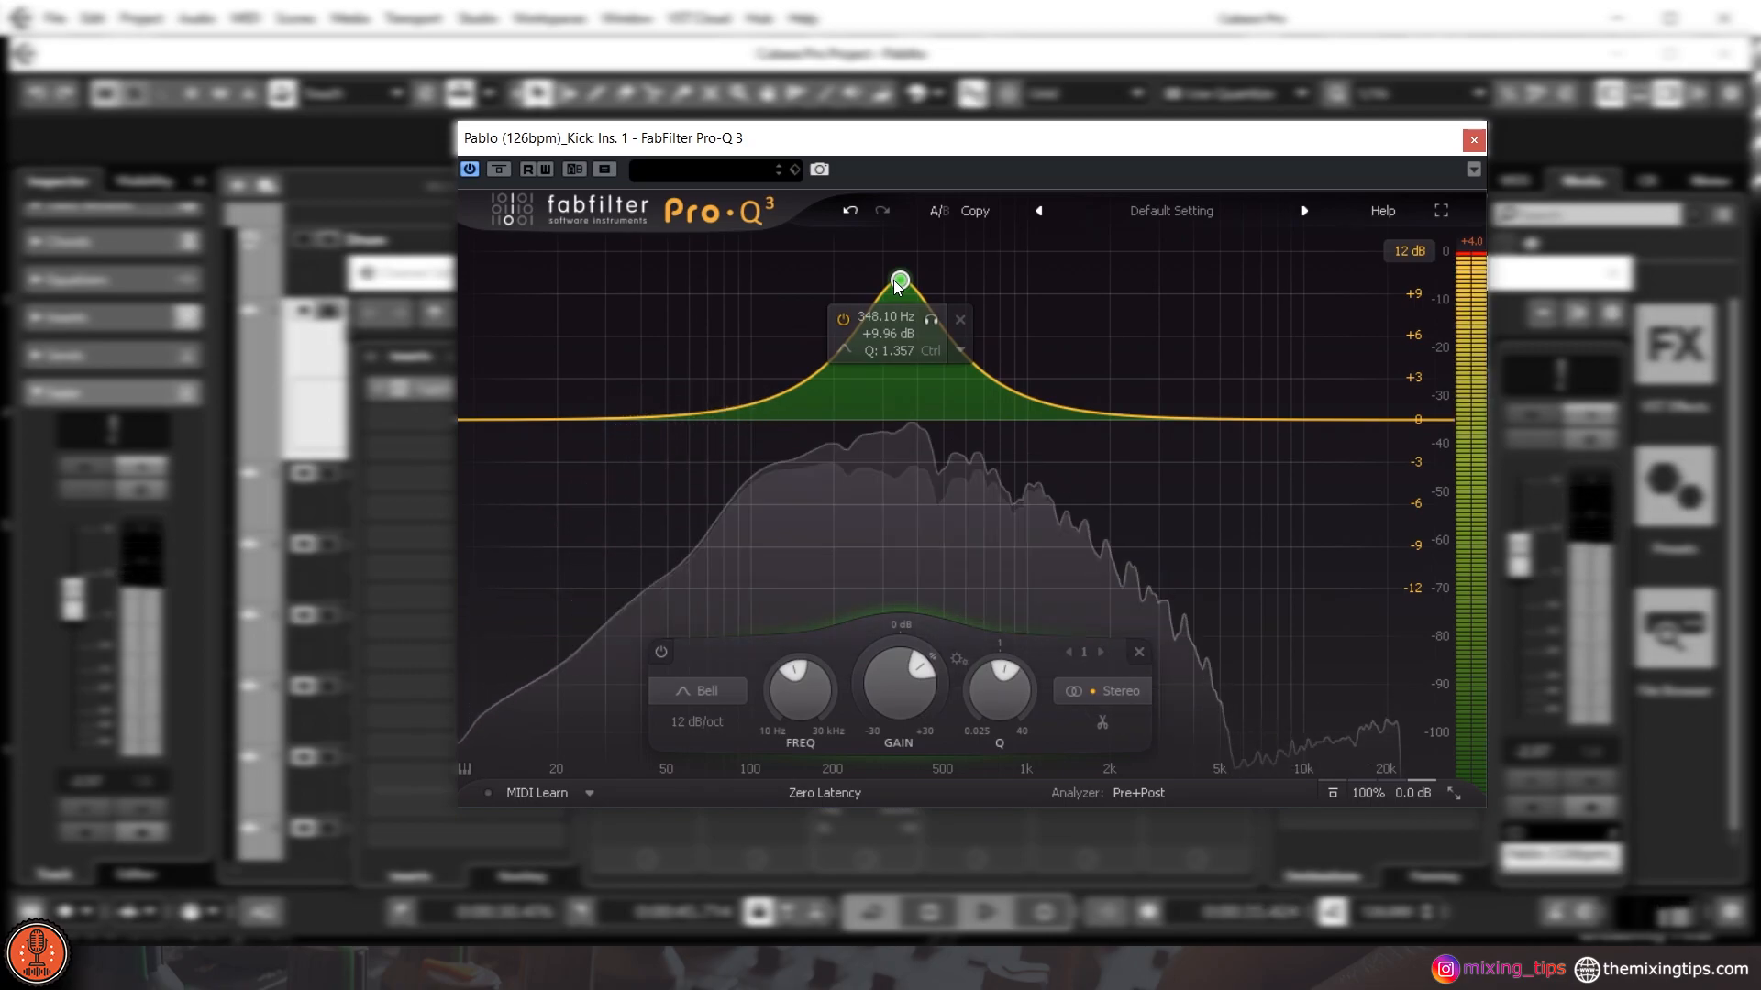
drag(904, 689, 921, 877)
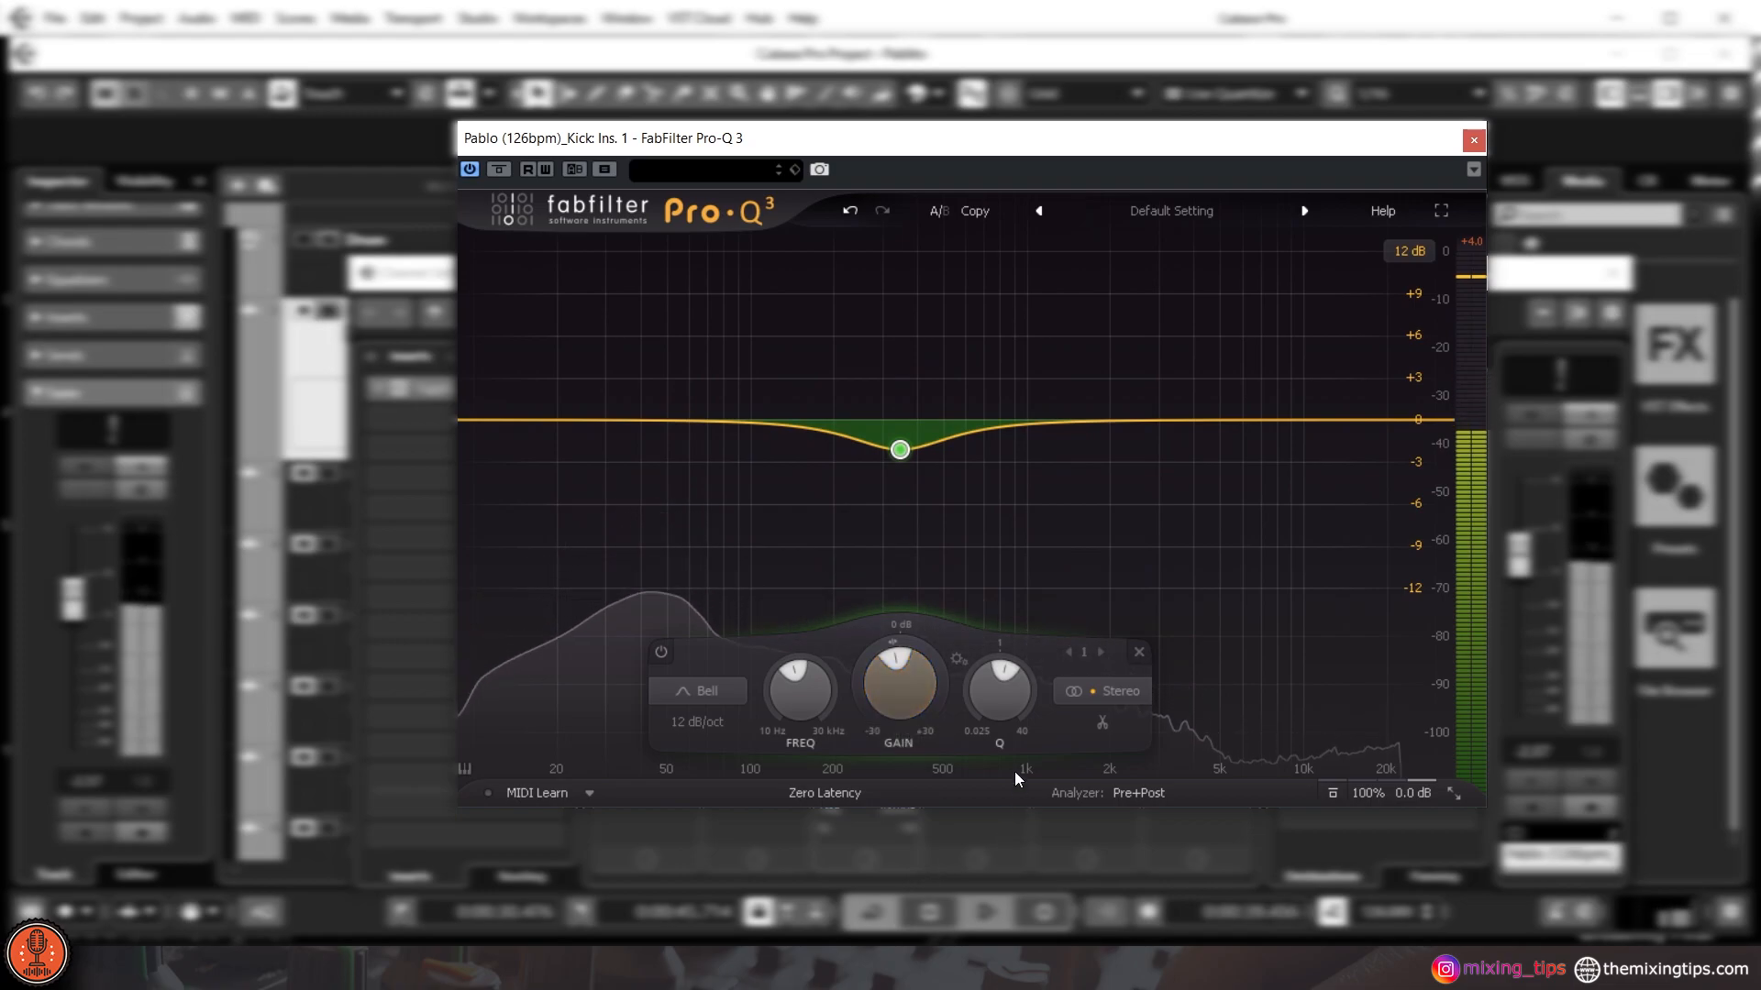
drag(997, 703, 987, 672)
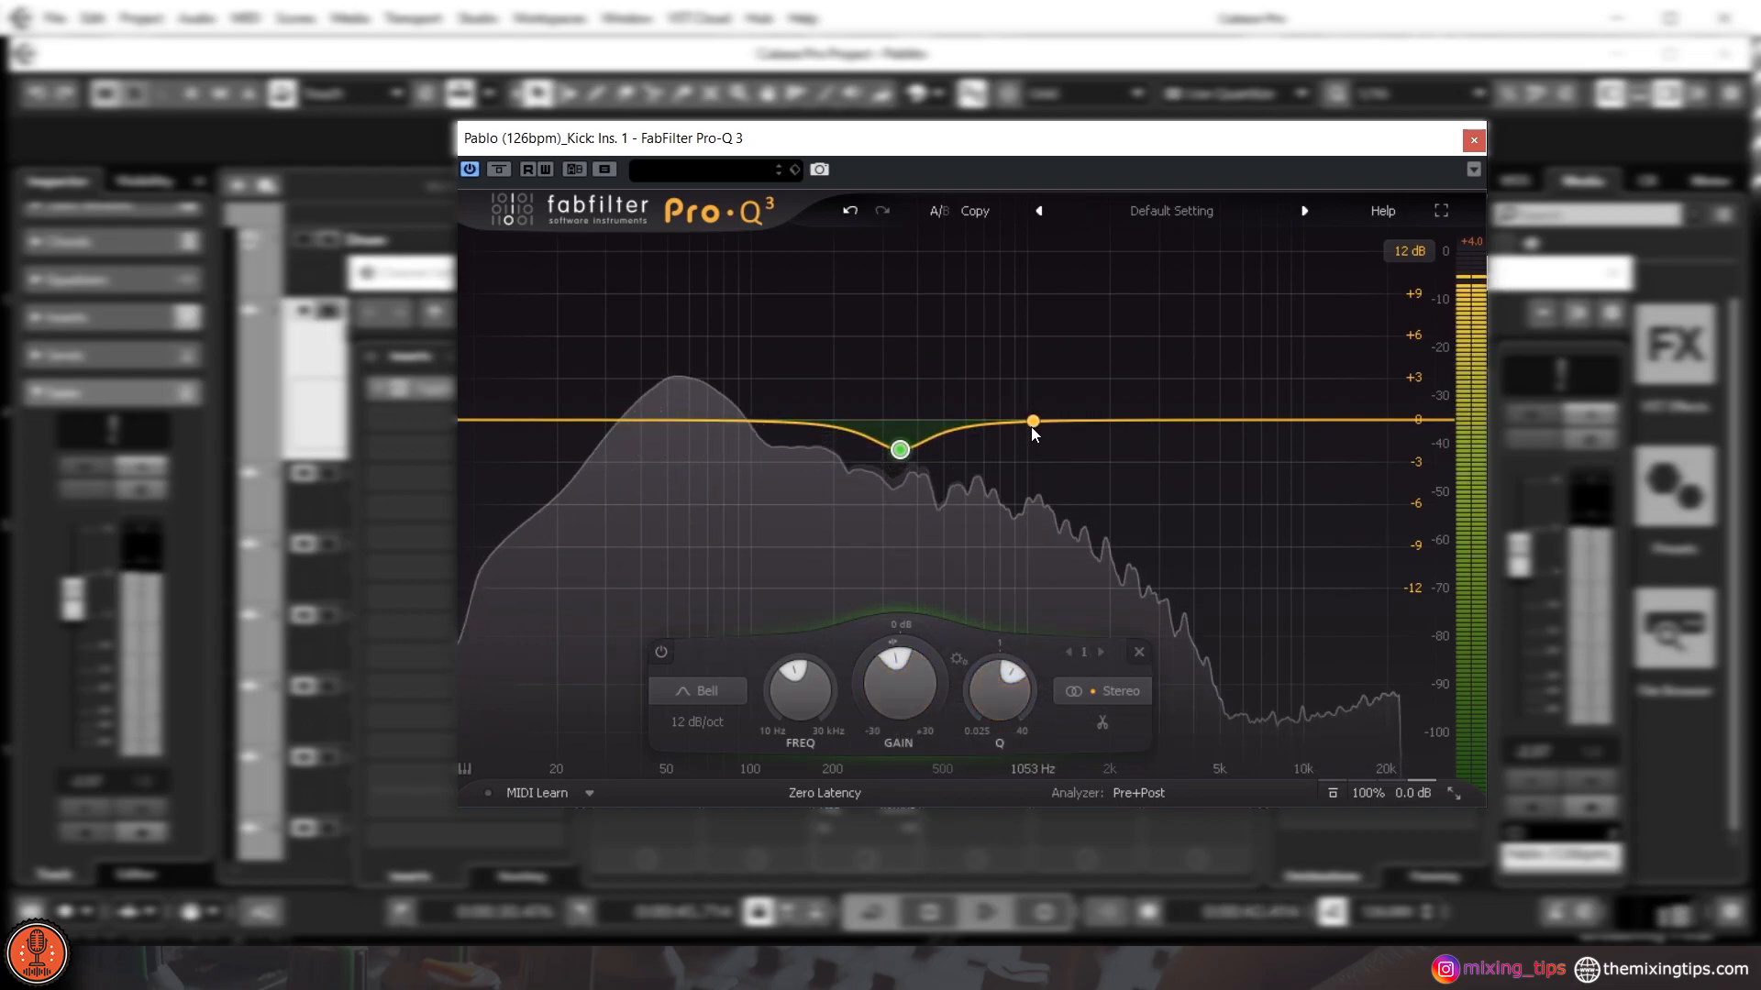
- Add a High Cut band with a 30 dB/oct slope at about 5036 Hz and a Q of about 0.73
click(1250, 420)
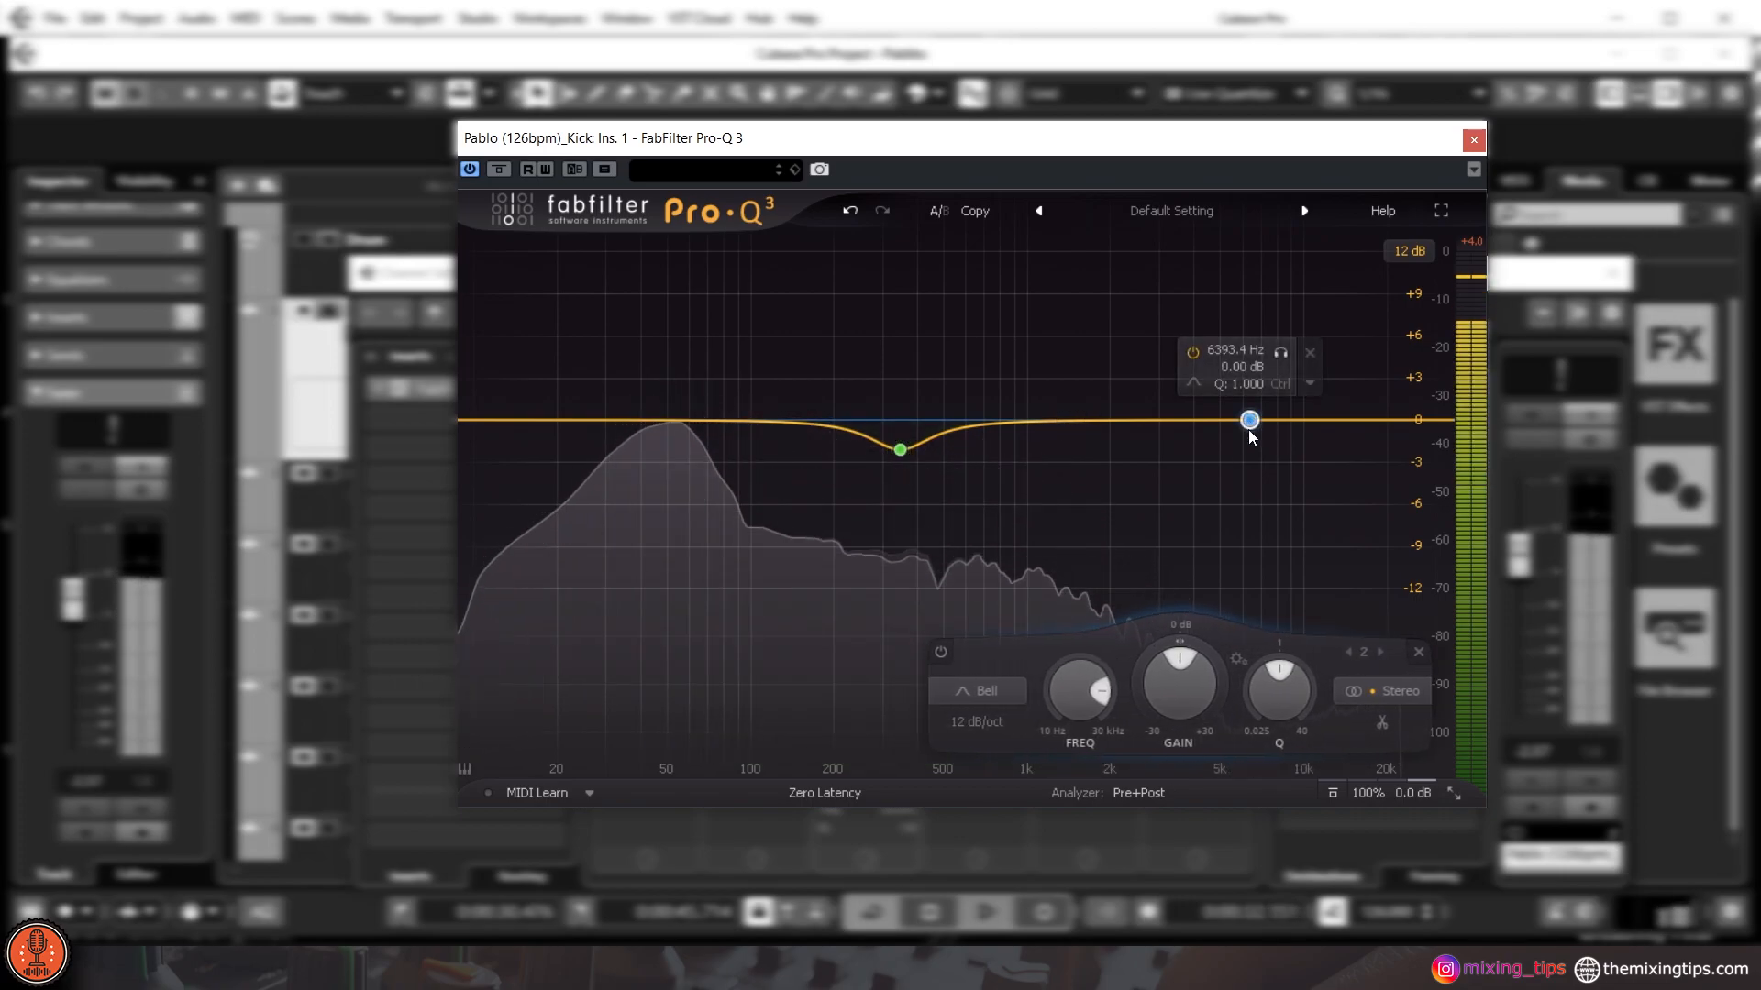
click(1007, 680)
click(1015, 568)
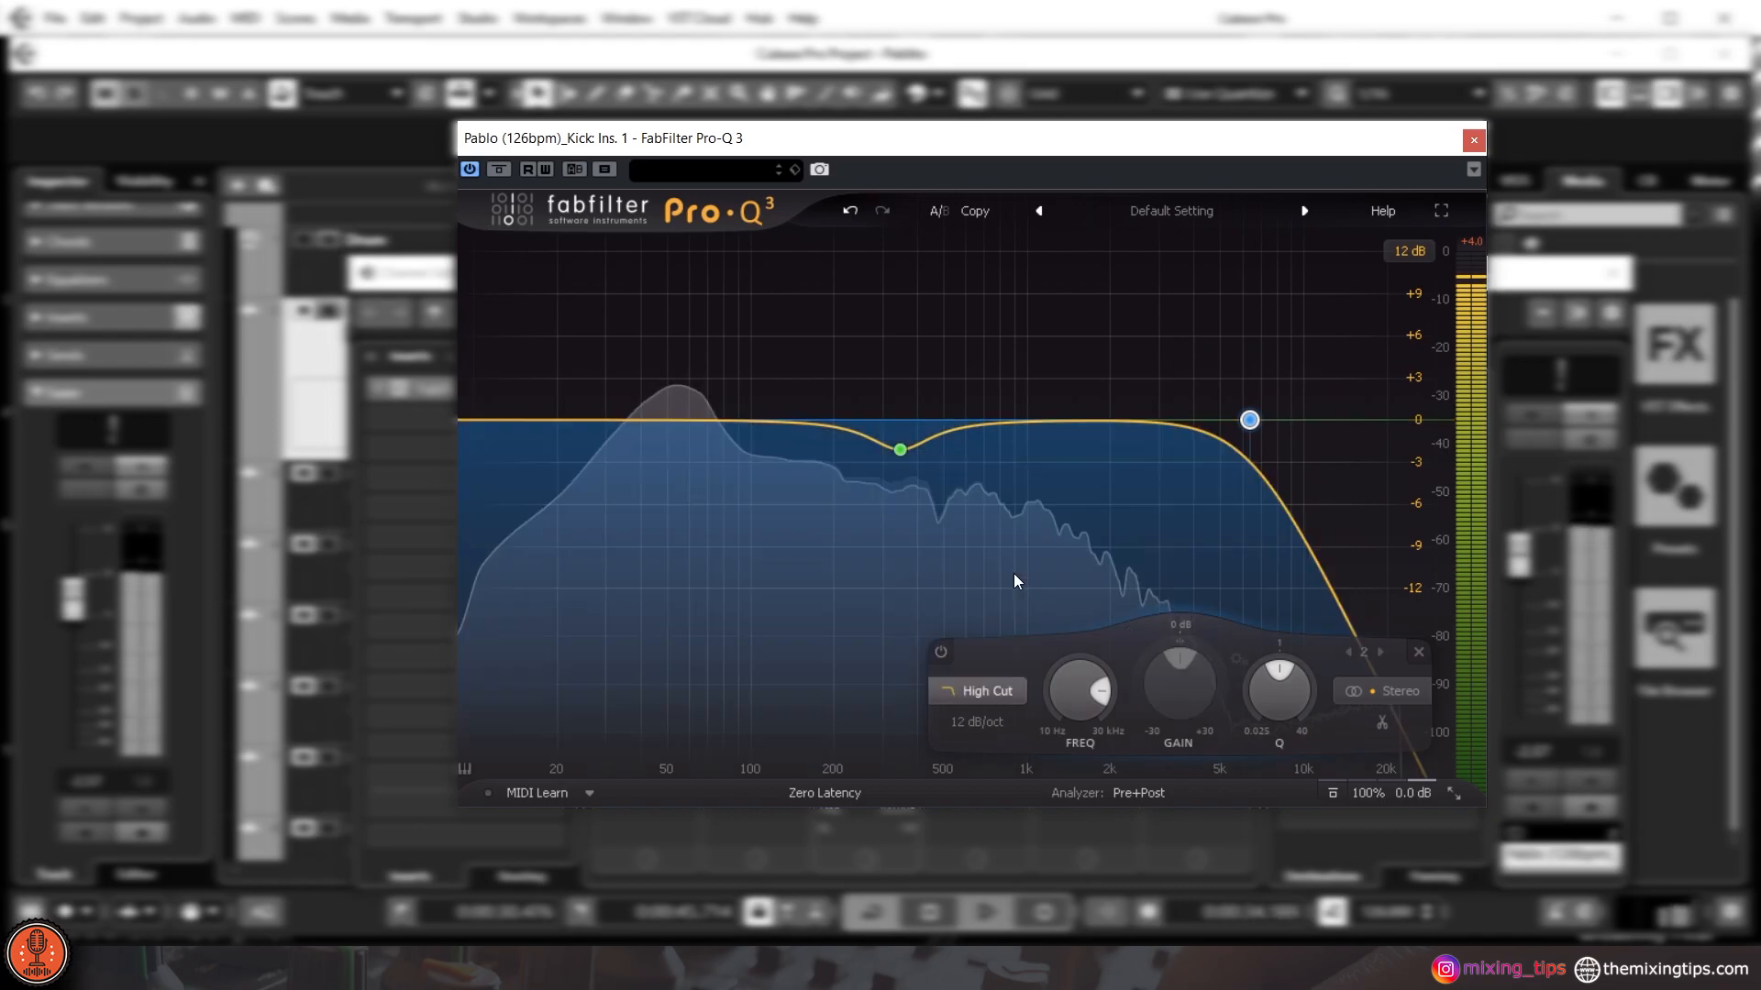
drag(1258, 421, 1261, 411)
click(982, 722)
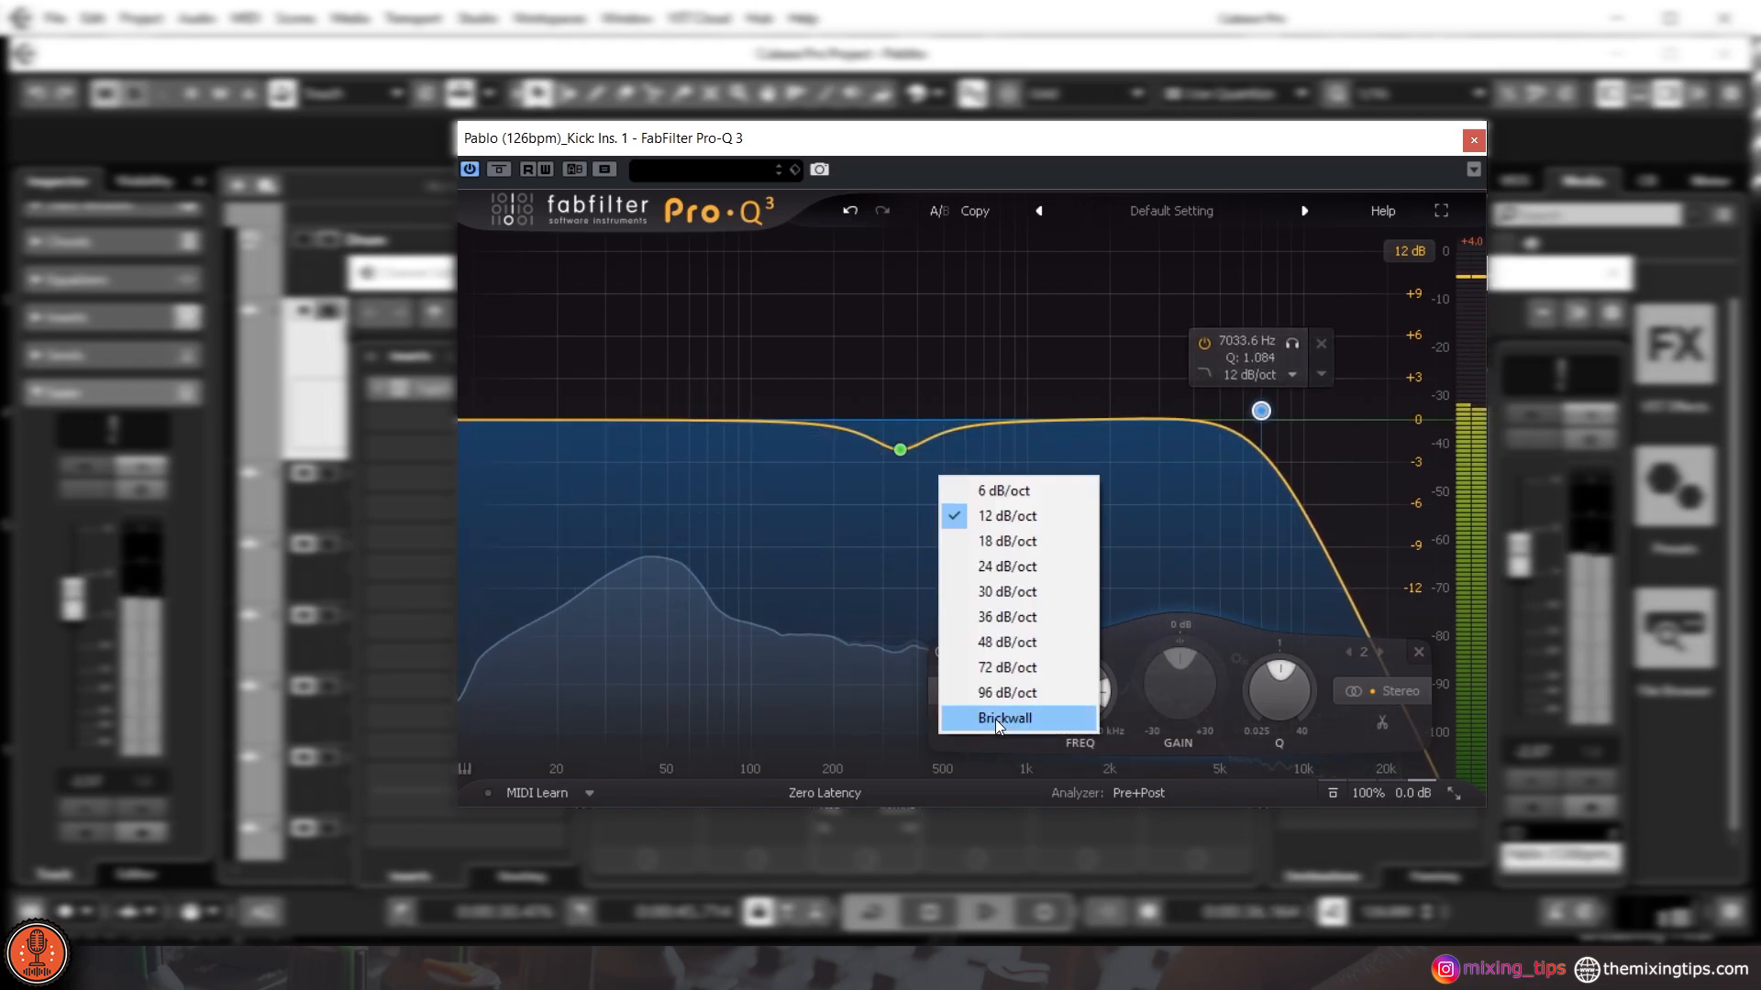
click(1025, 591)
drag(1253, 421, 1214, 470)
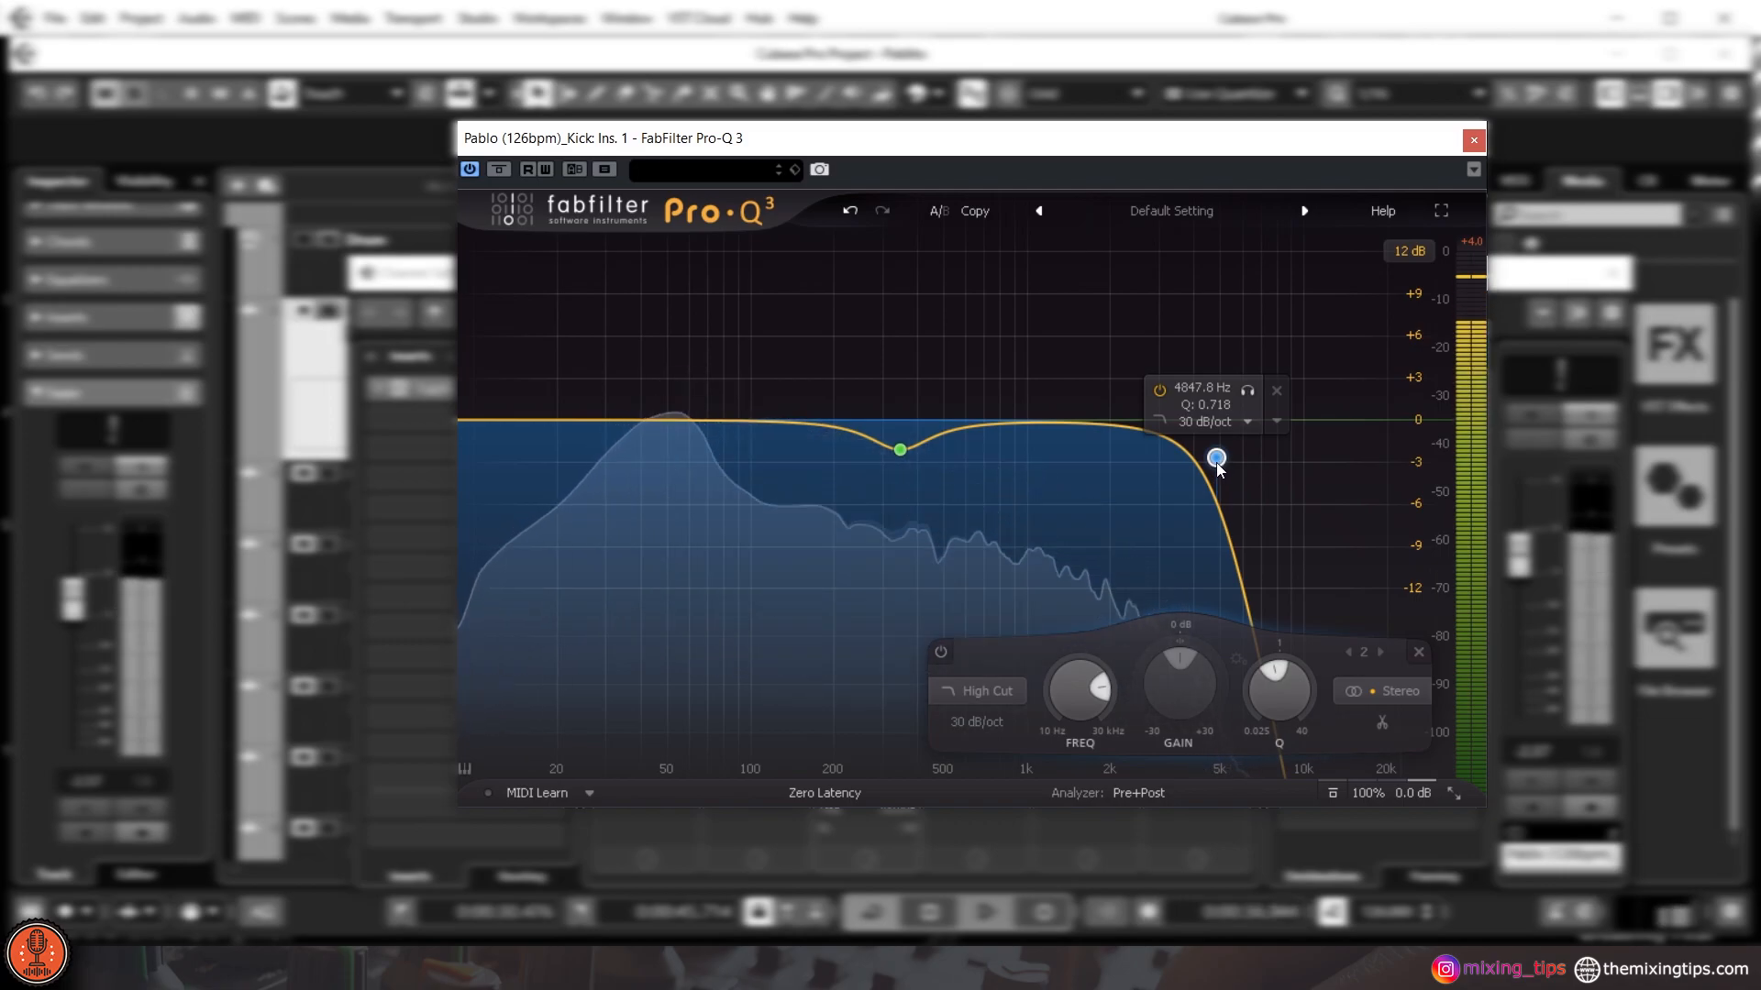
drag(1226, 456, 1230, 454)
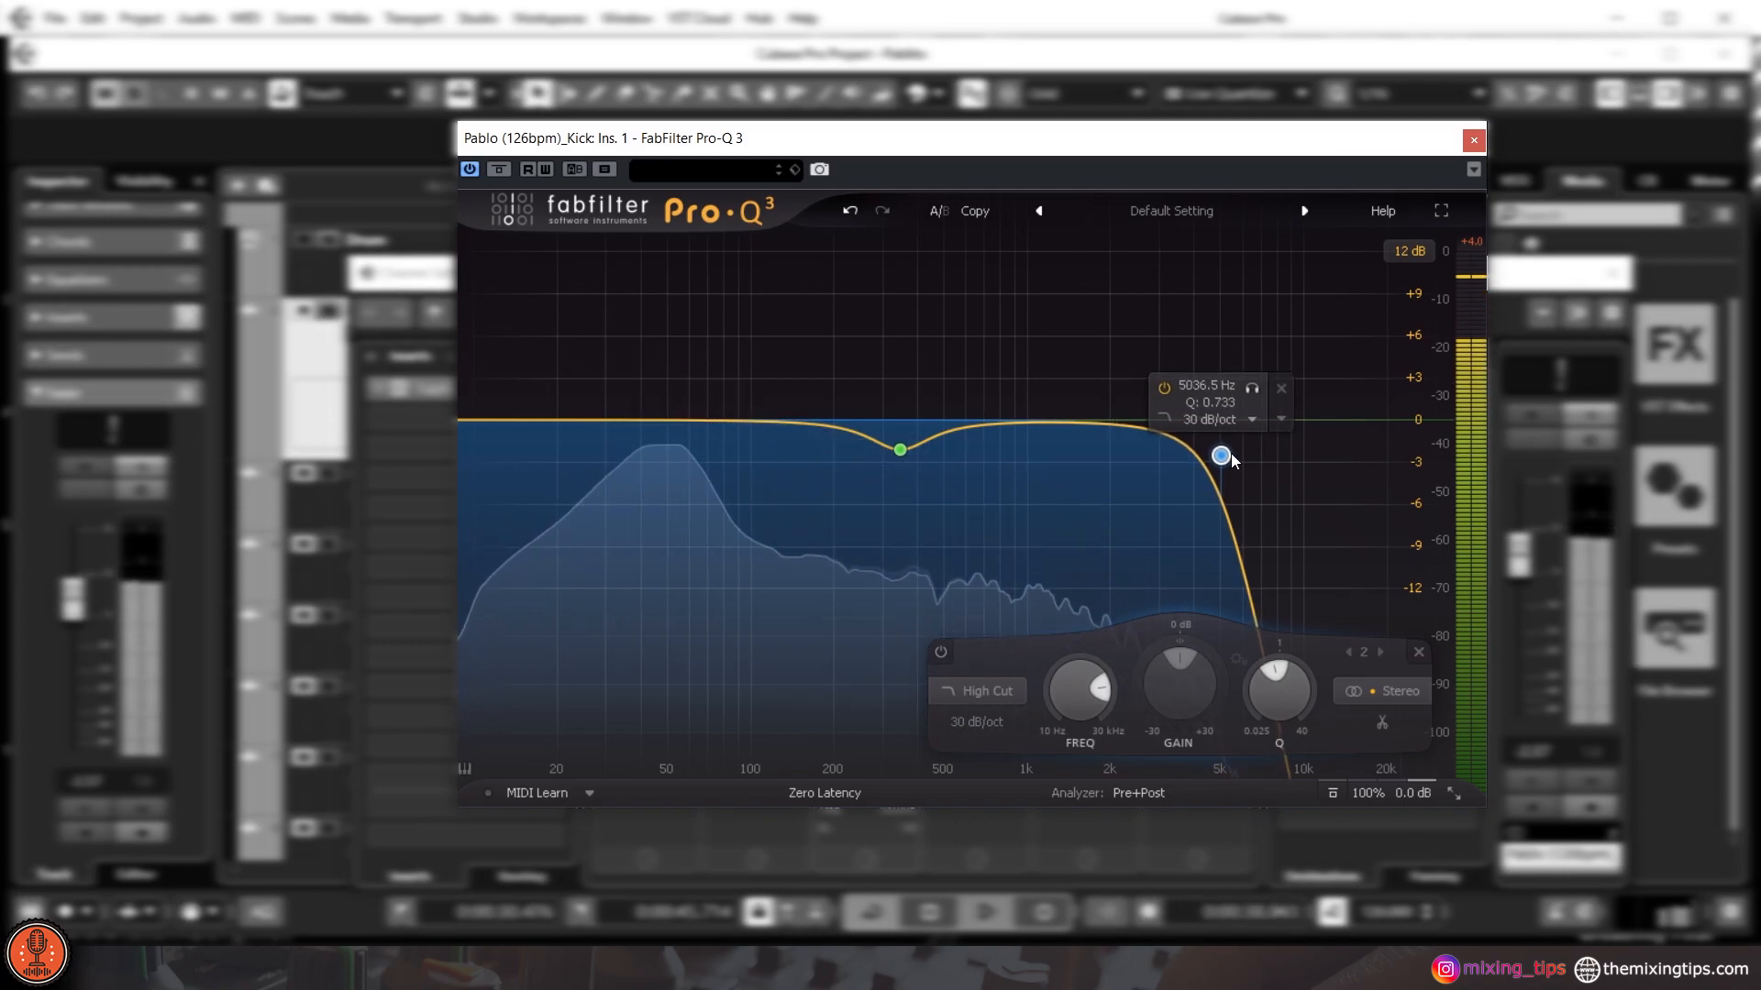
- Add a bell band in the upper mids and settle it at about 1867 Hz with a gain of about +0.16 dB
drag(1037, 426, 1117, 360)
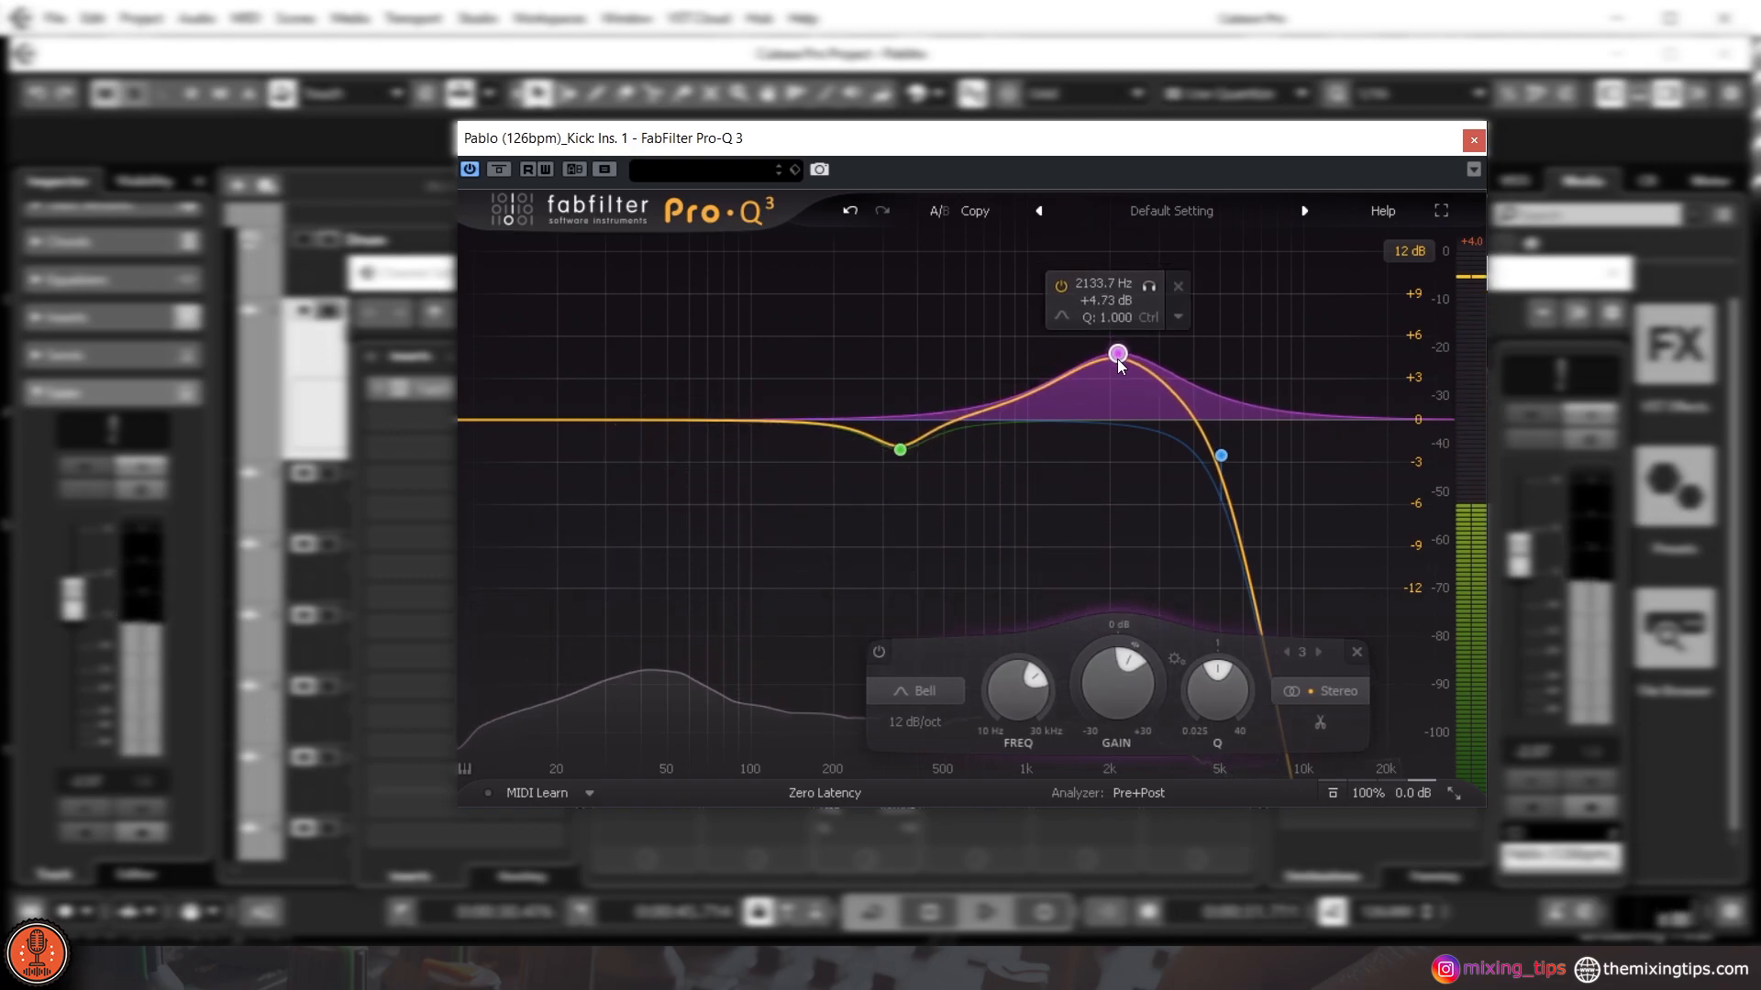
drag(1119, 365, 1100, 424)
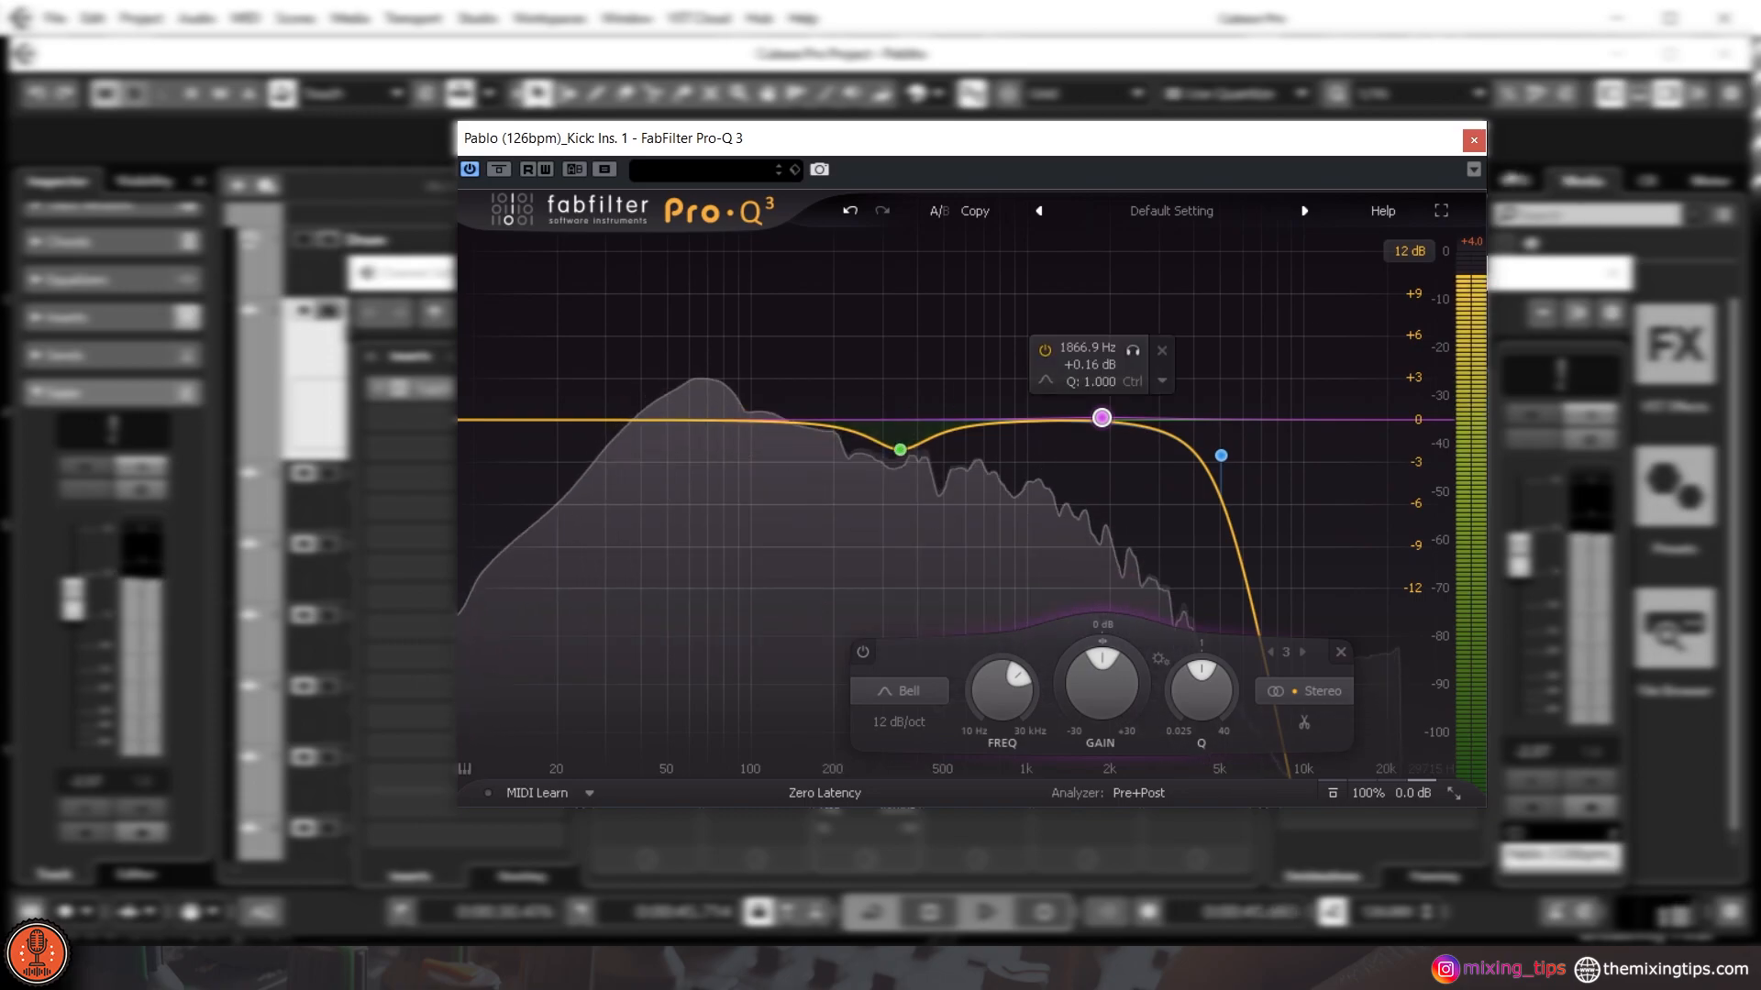
- Compare the kick with the EQ bypassed and active, check the low-mid cut, and close the equalizer window
click(503, 172)
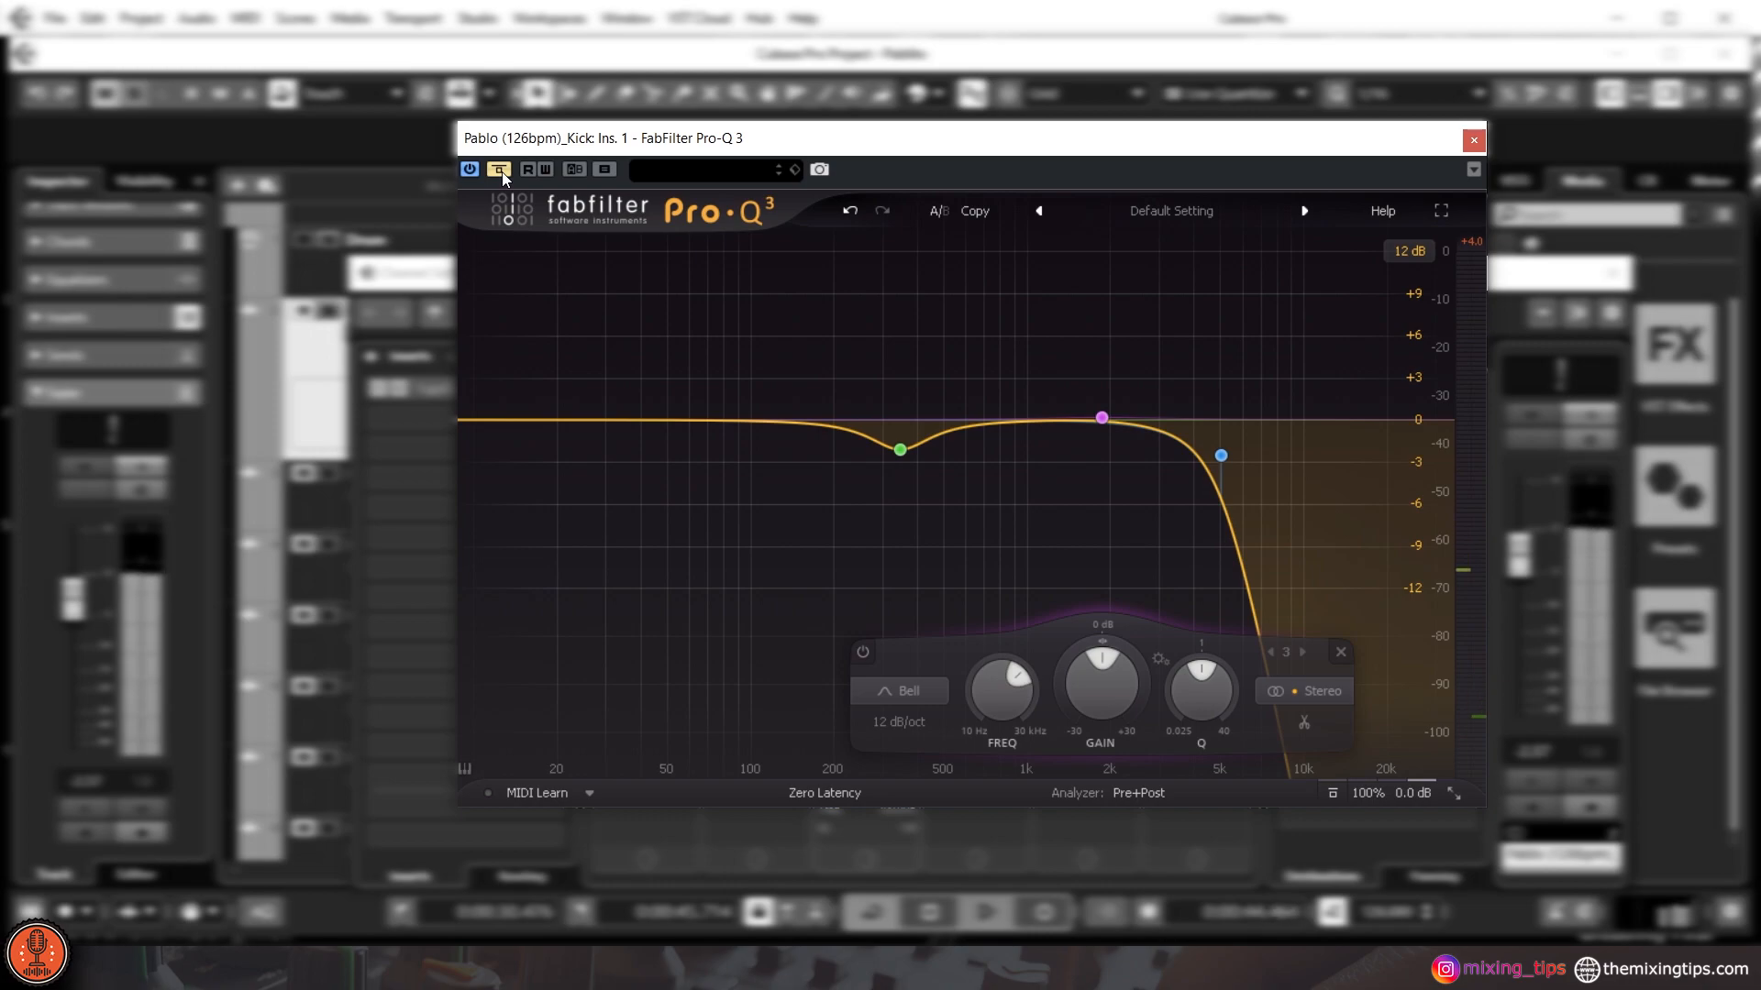
click(503, 172)
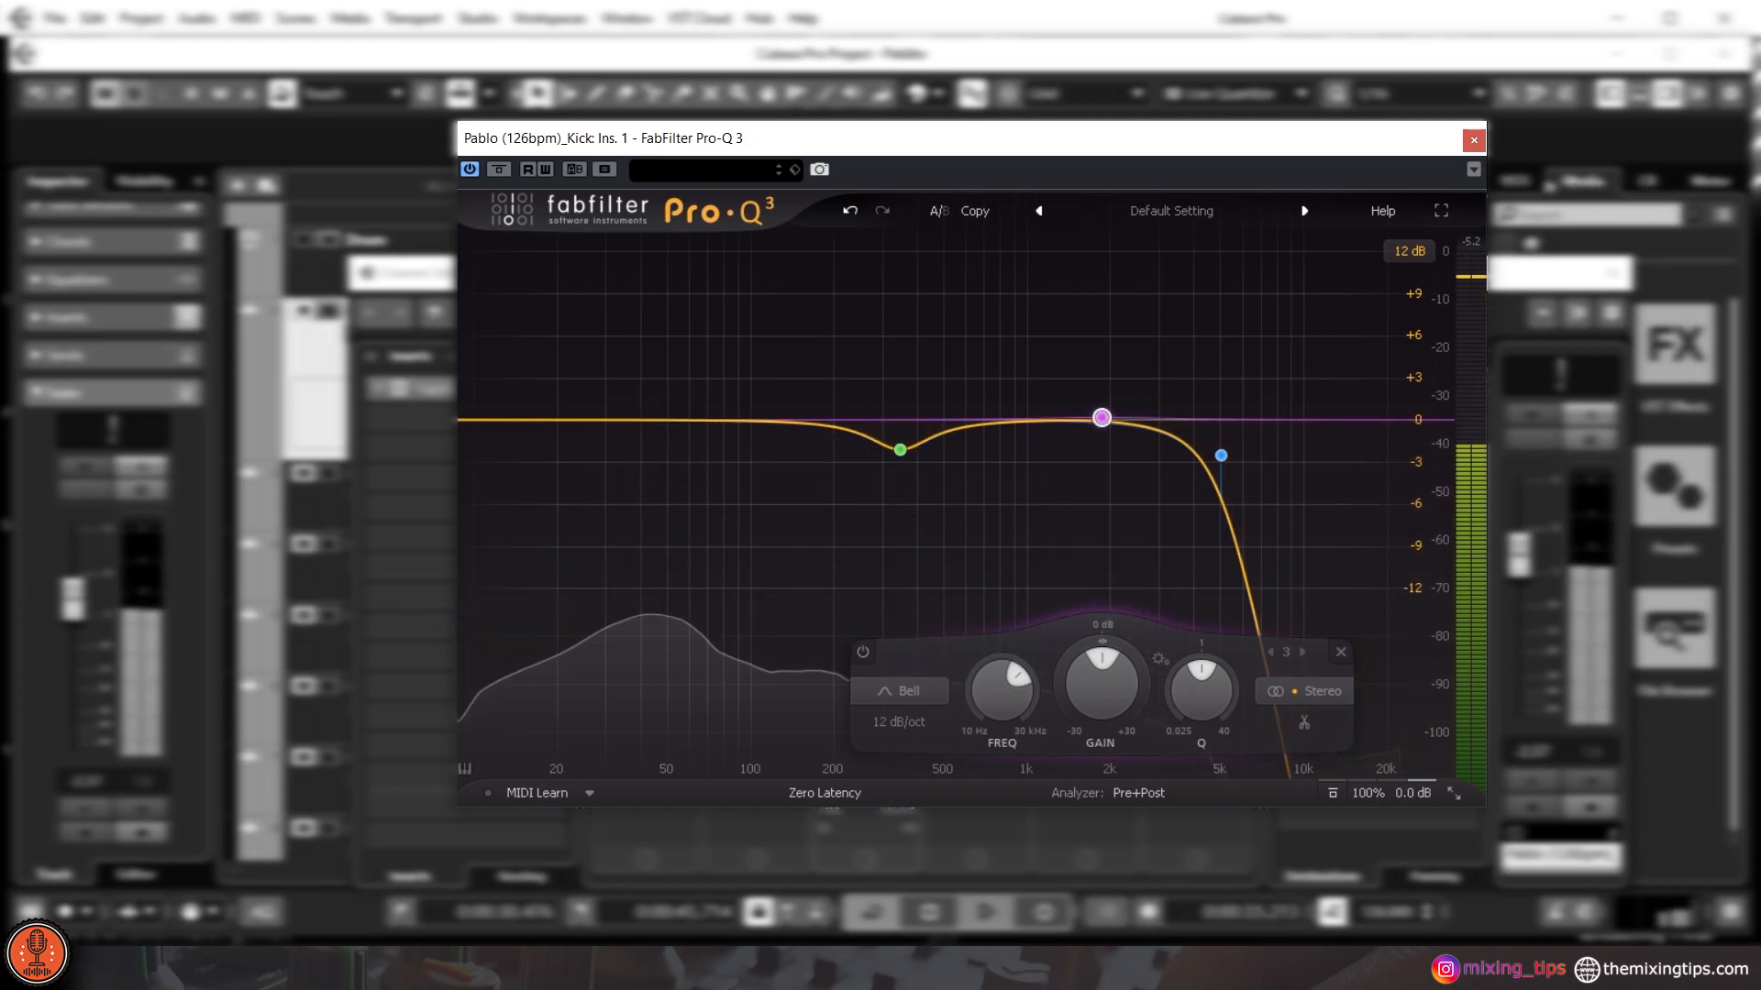
mouse_move(903, 451)
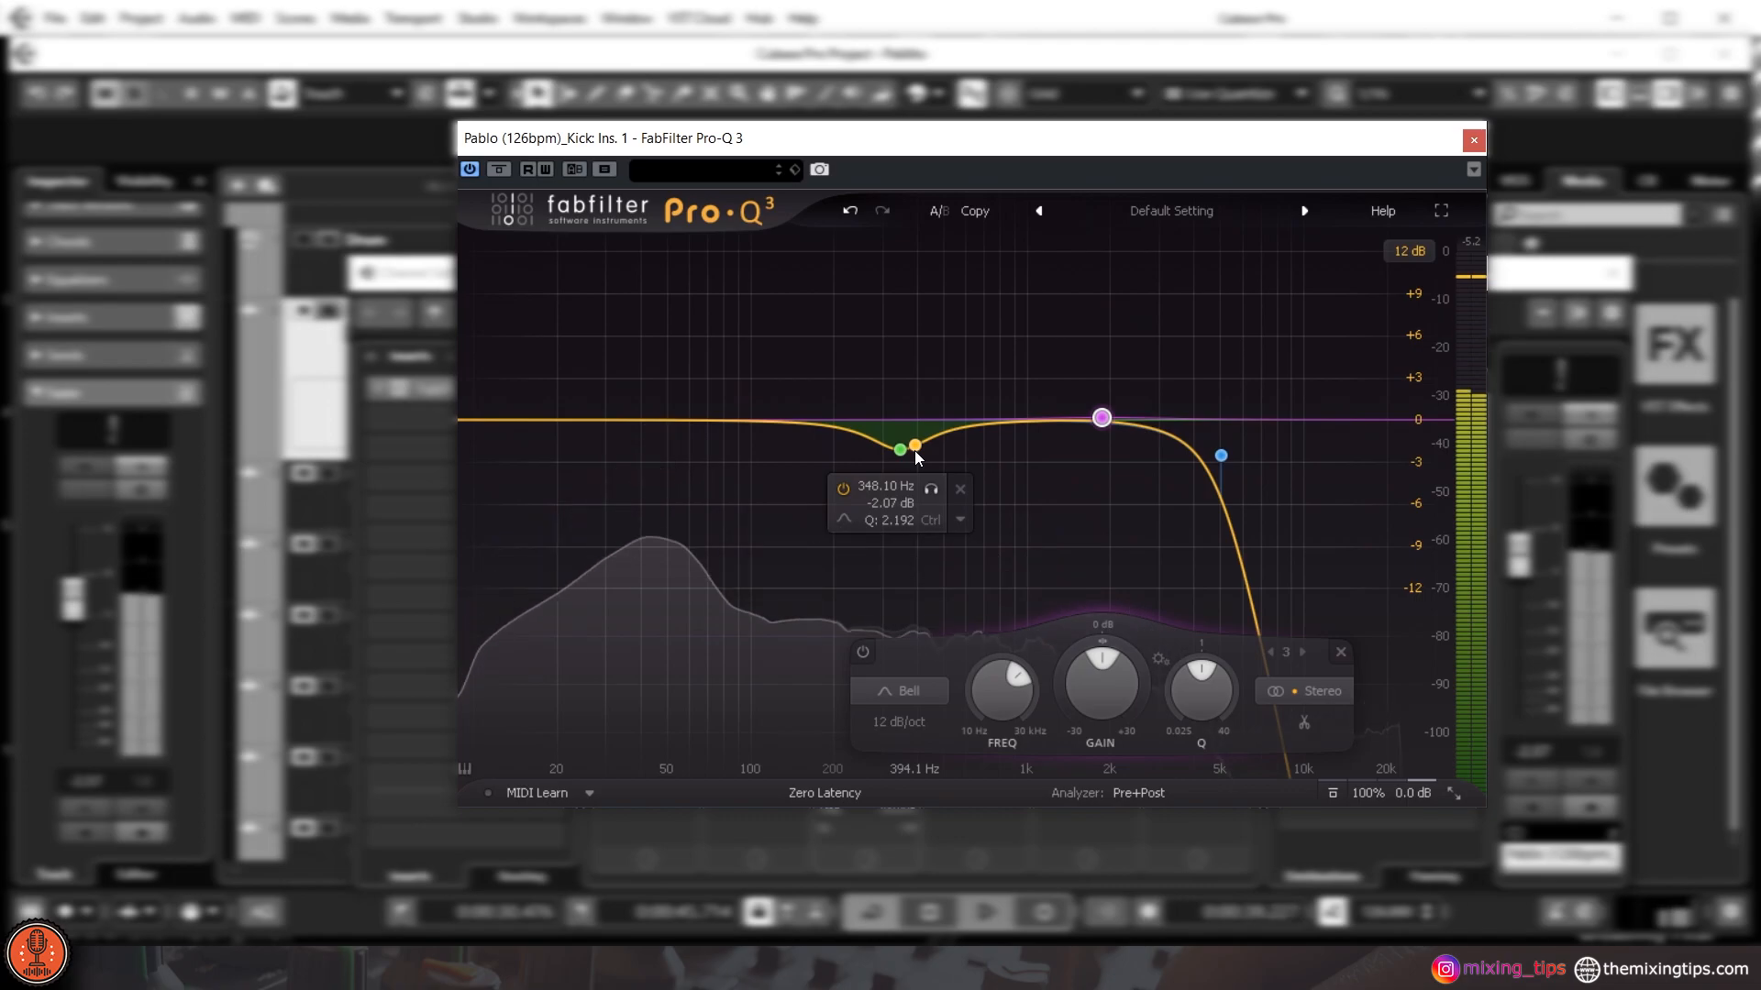
click(1474, 143)
- Solo the whole Drum group so the kick plays together with the other drum tracks
drag(1460, 284, 1501, 273)
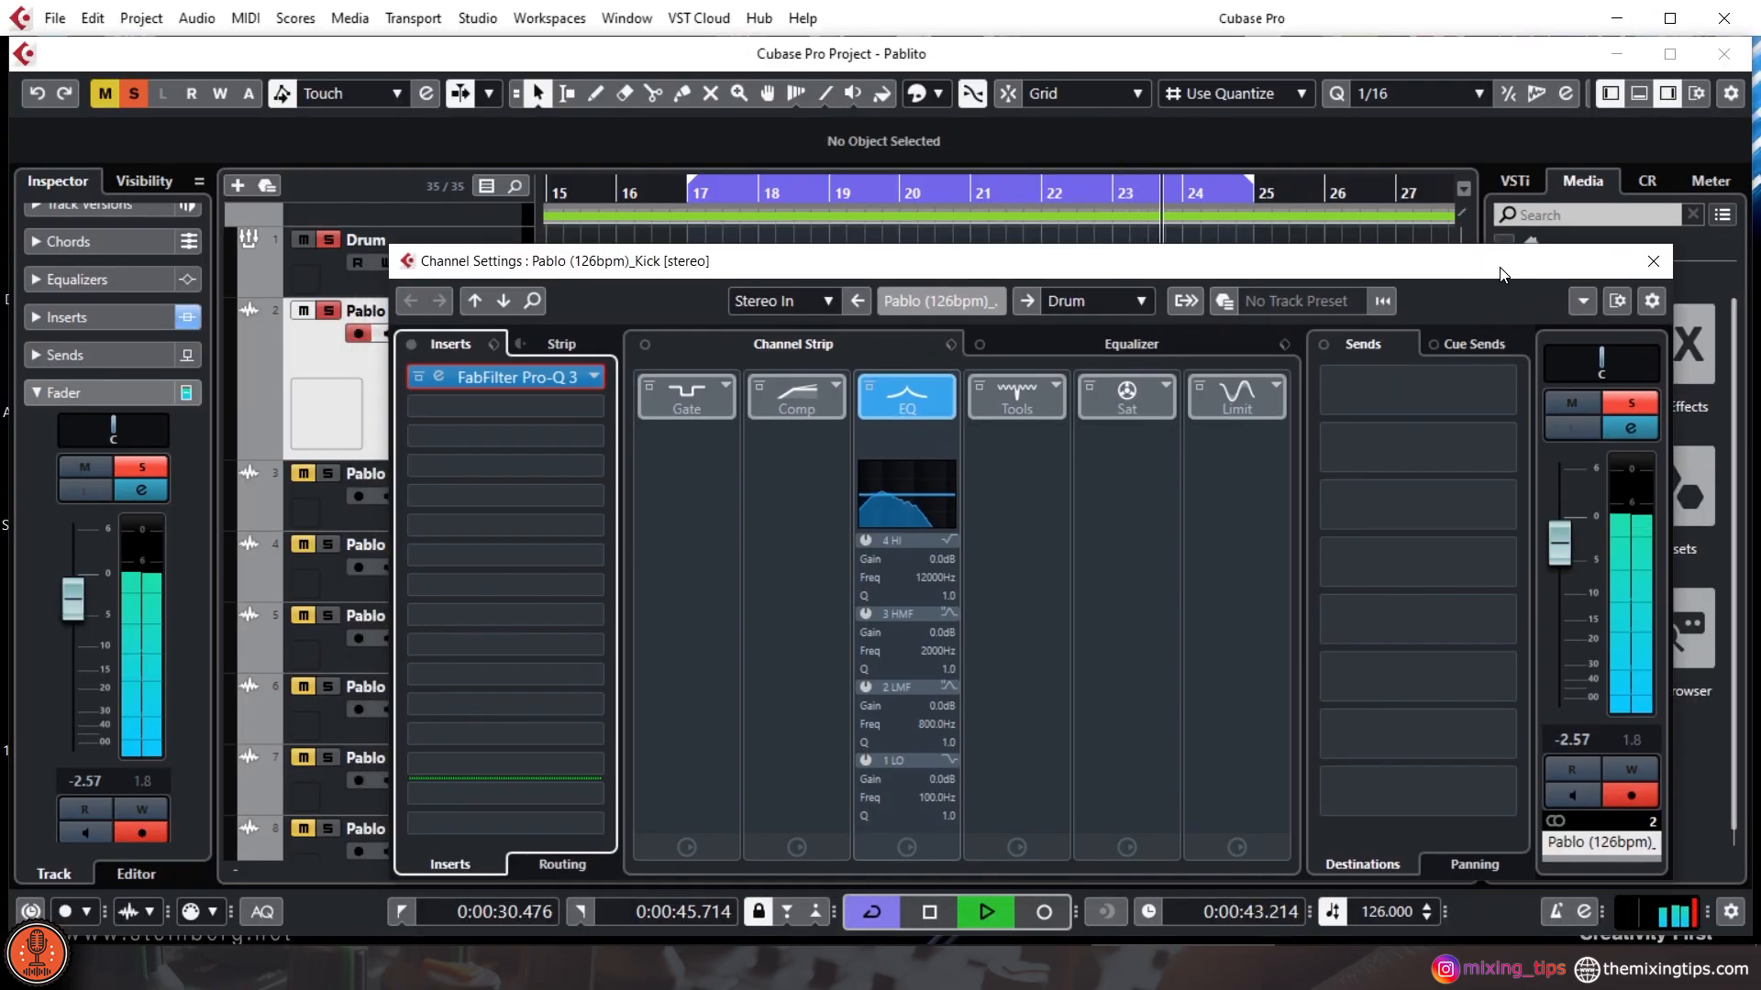
click(333, 241)
click(333, 241)
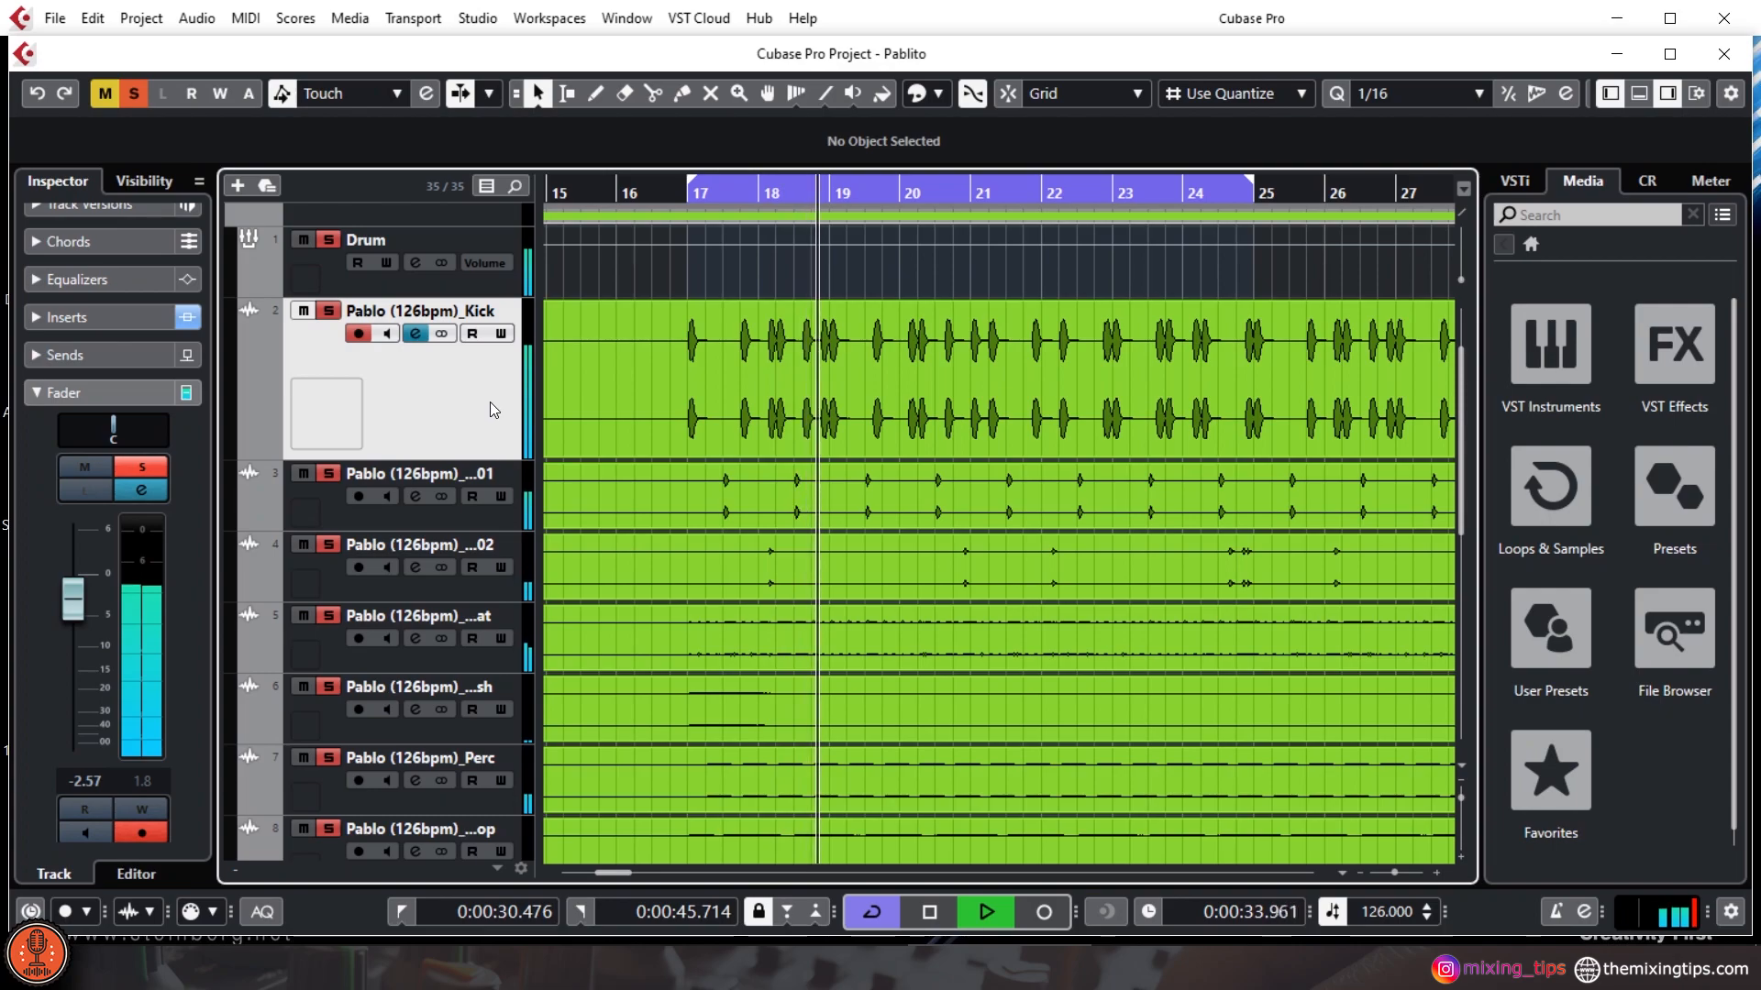
- Open the kick's channel settings and insert RCompressor Stereo in the slot after FabFilter Pro-Q 3
click(416, 333)
click(417, 332)
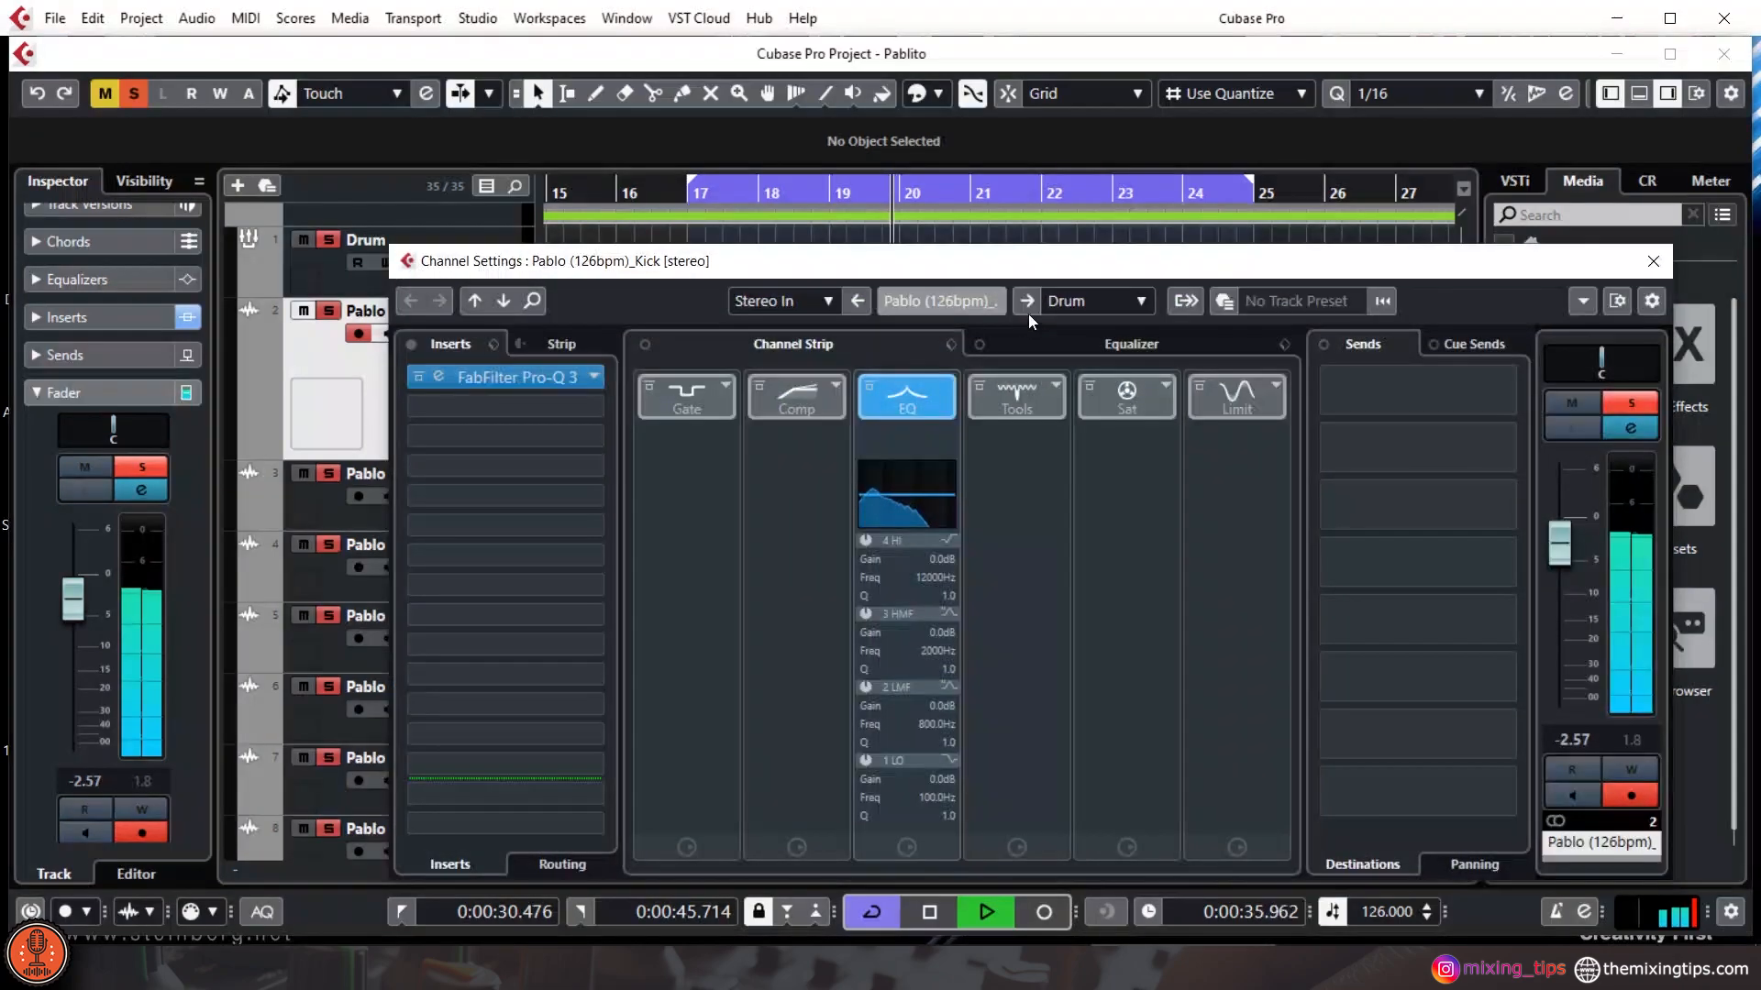
drag(1045, 269, 1062, 239)
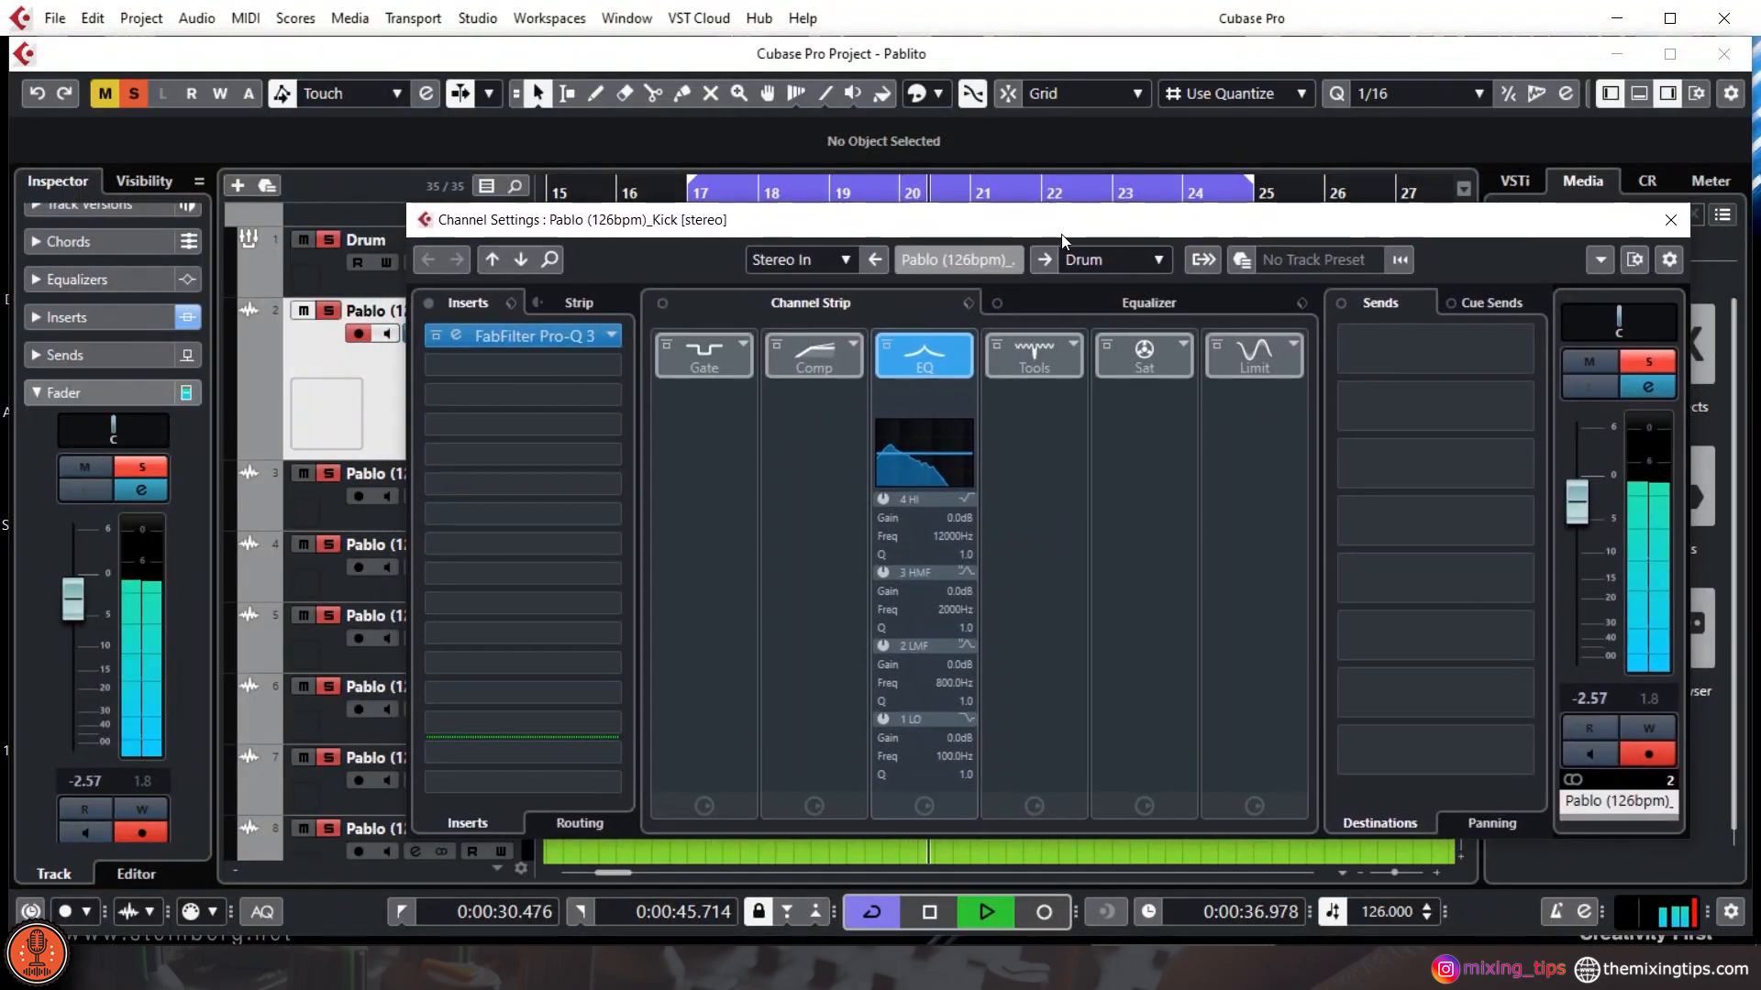
click(519, 370)
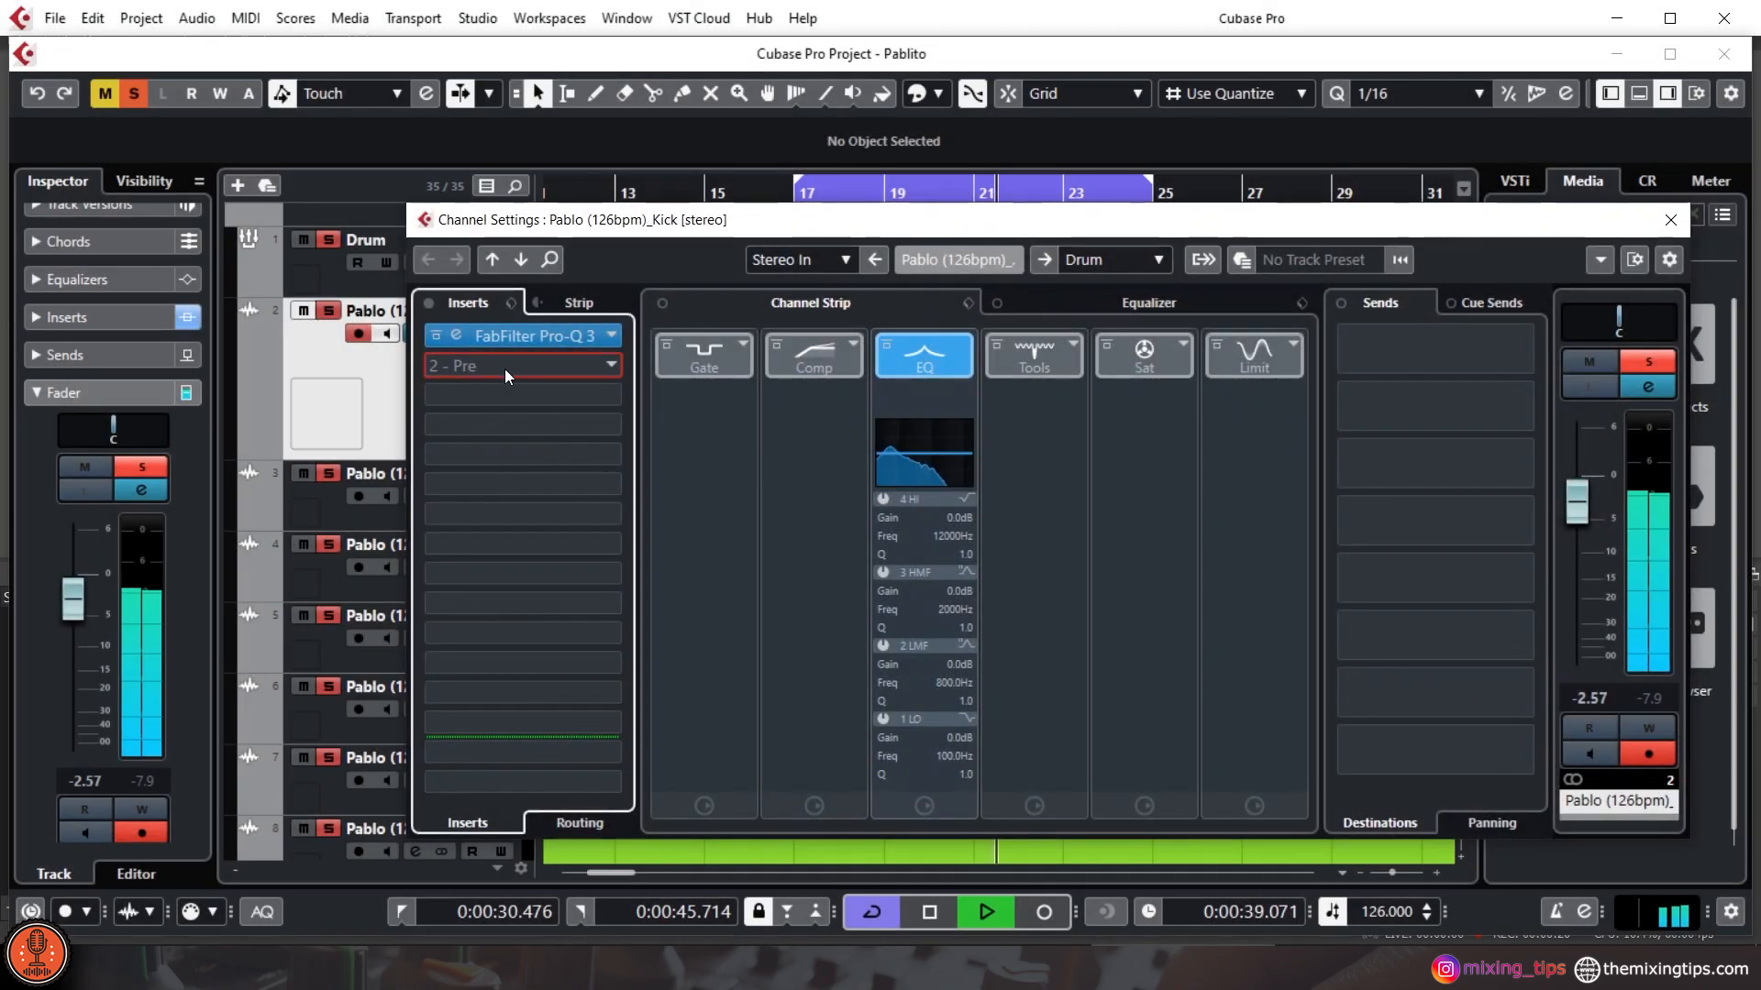
click(504, 369)
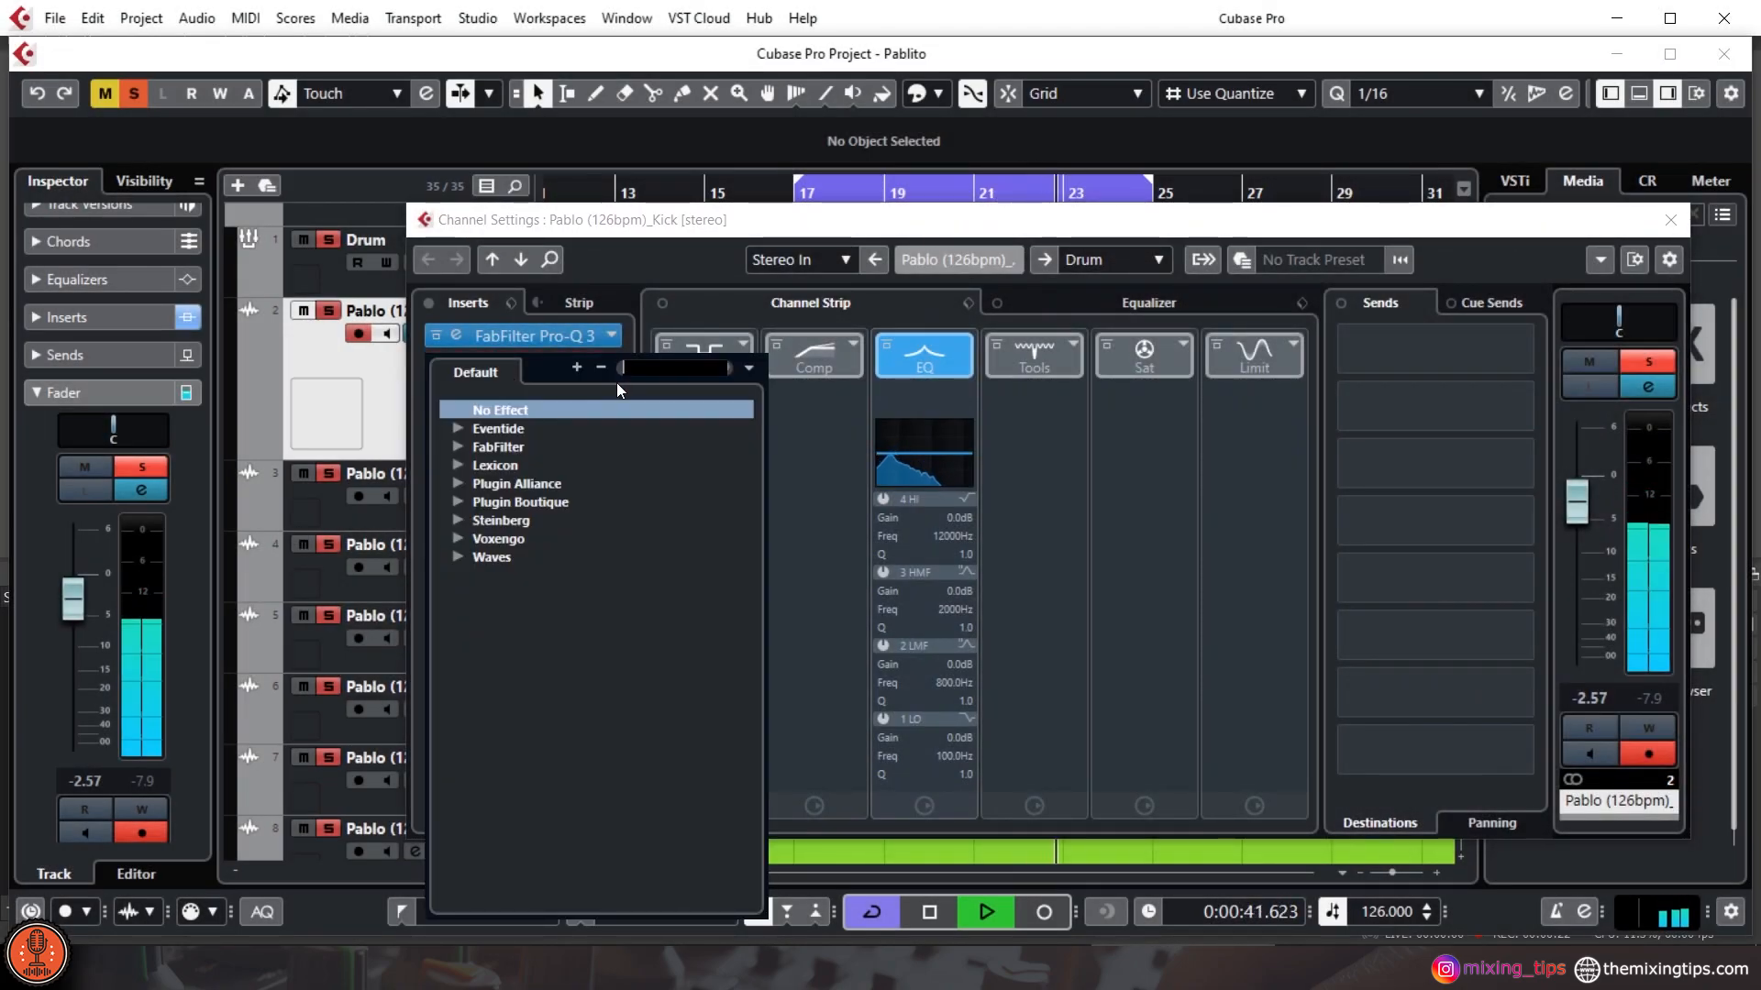
text(c1 com)
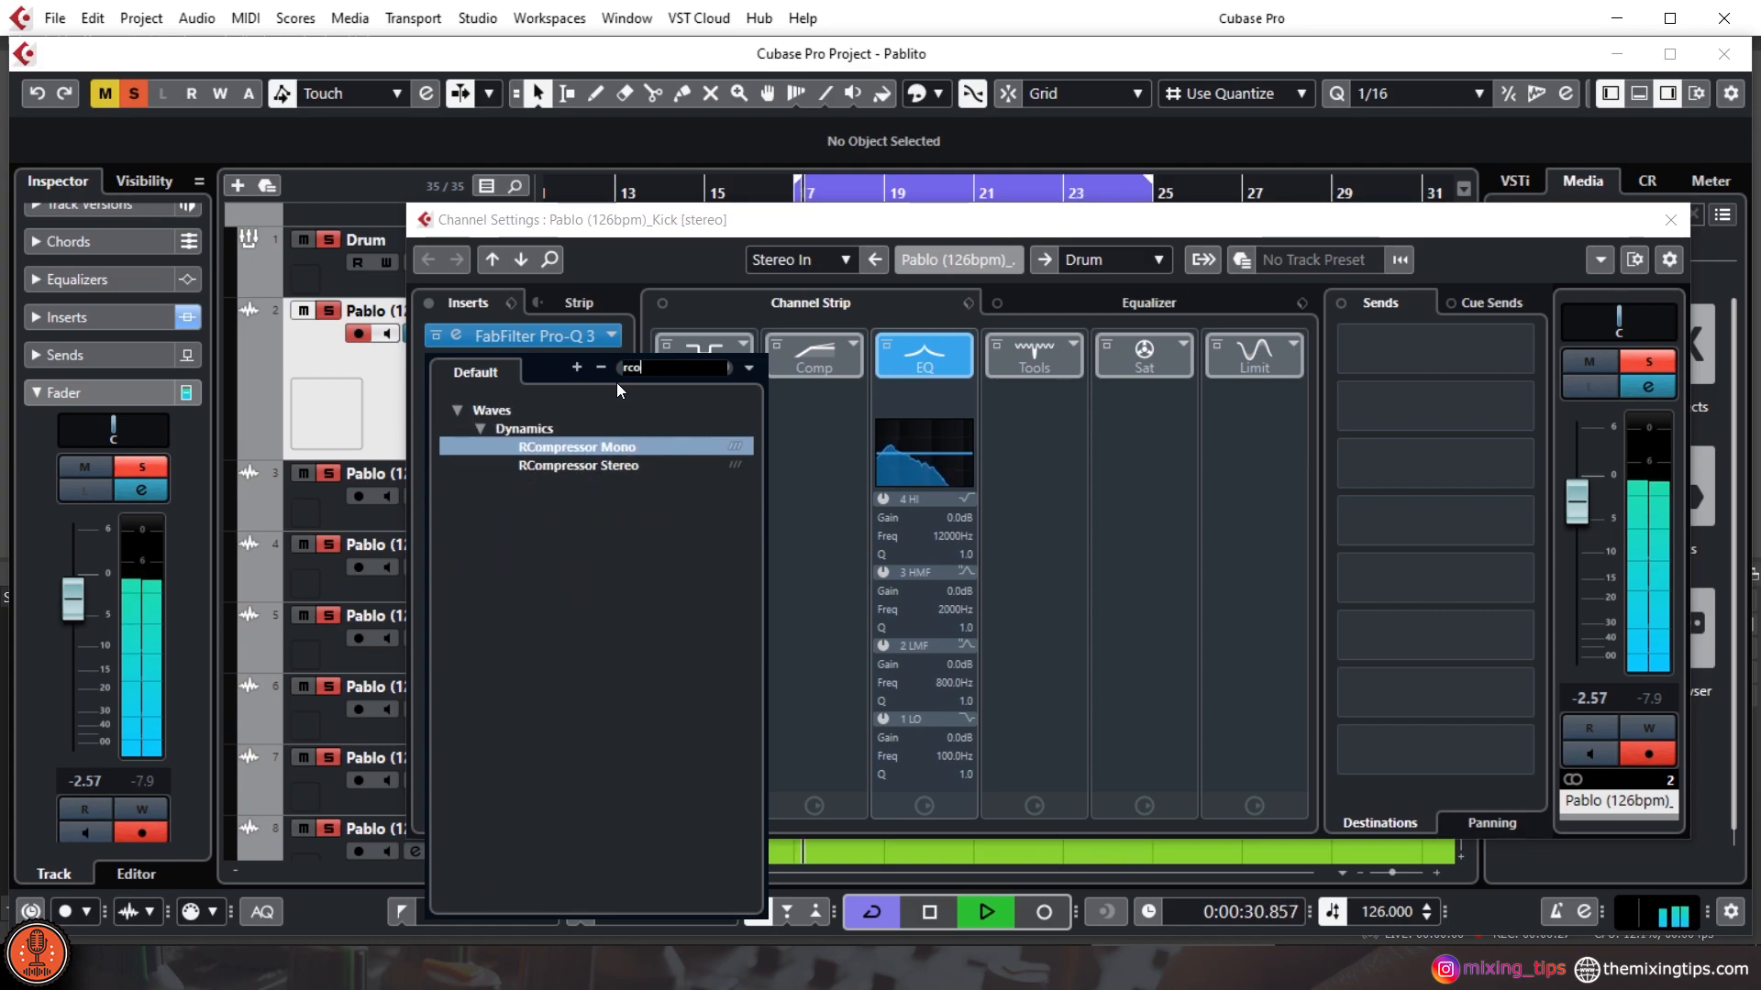
text(m)
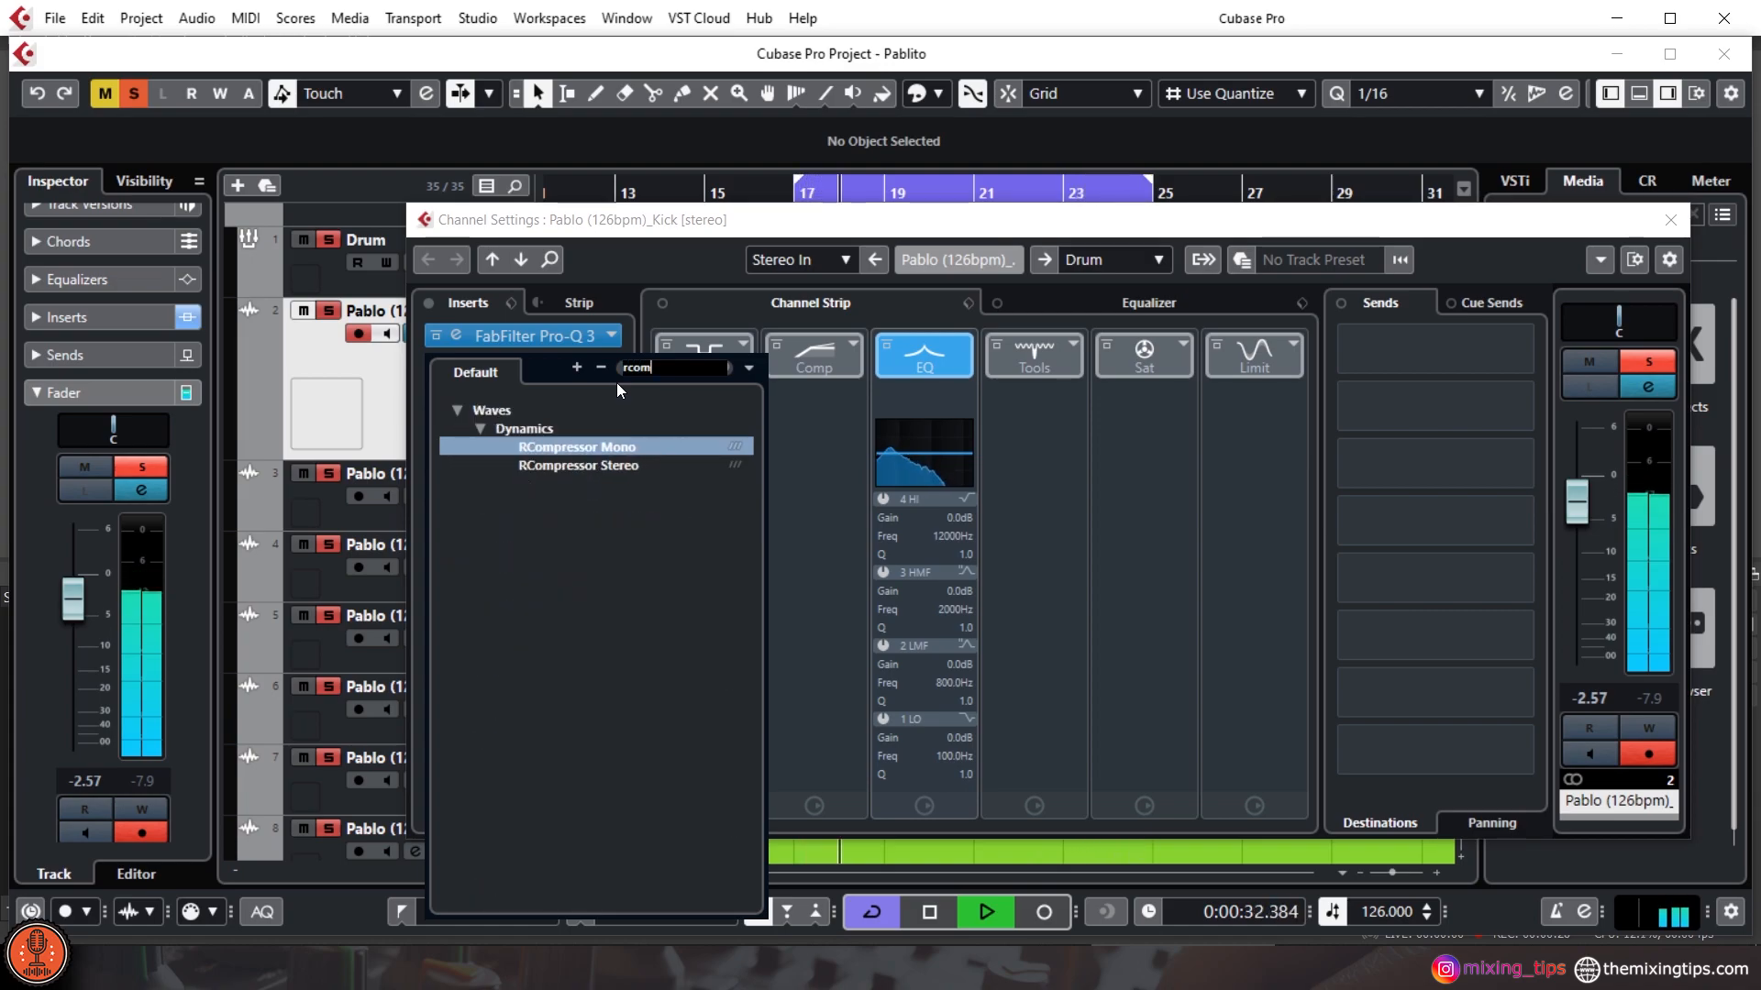
click(616, 466)
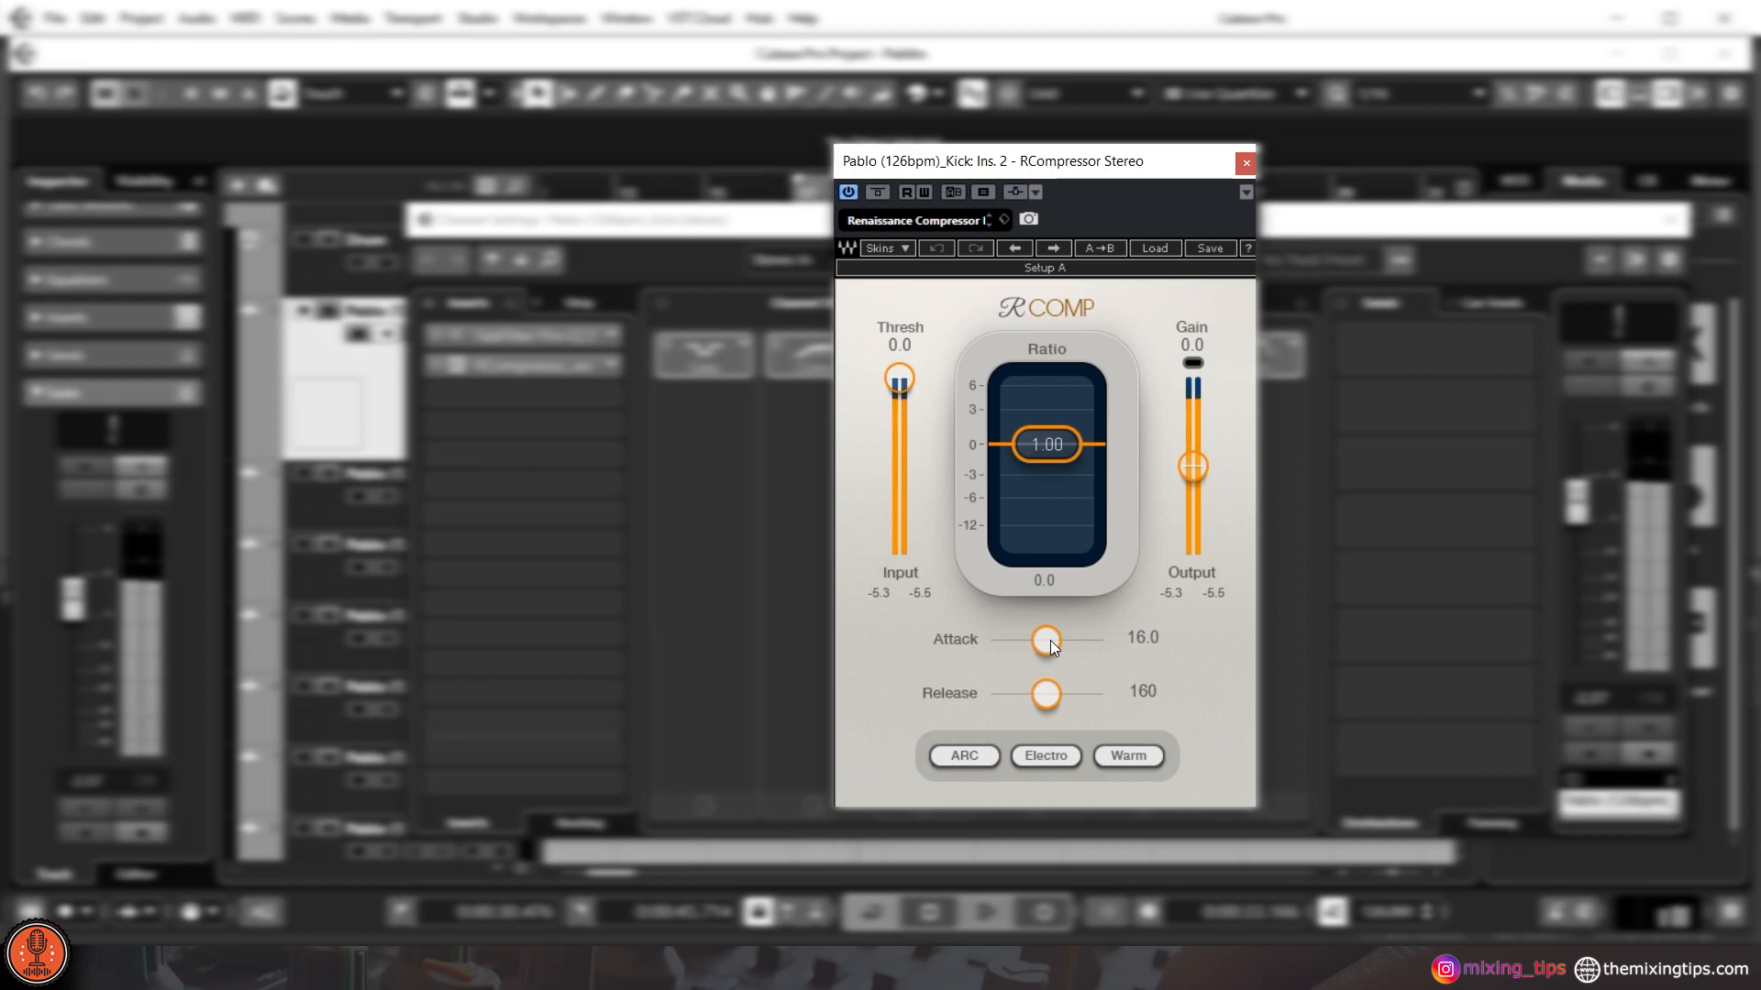
- Set the compressor's attack to 0.50, its ratio to about 2.99 and its threshold to about -37.1
drag(1049, 640, 1023, 608)
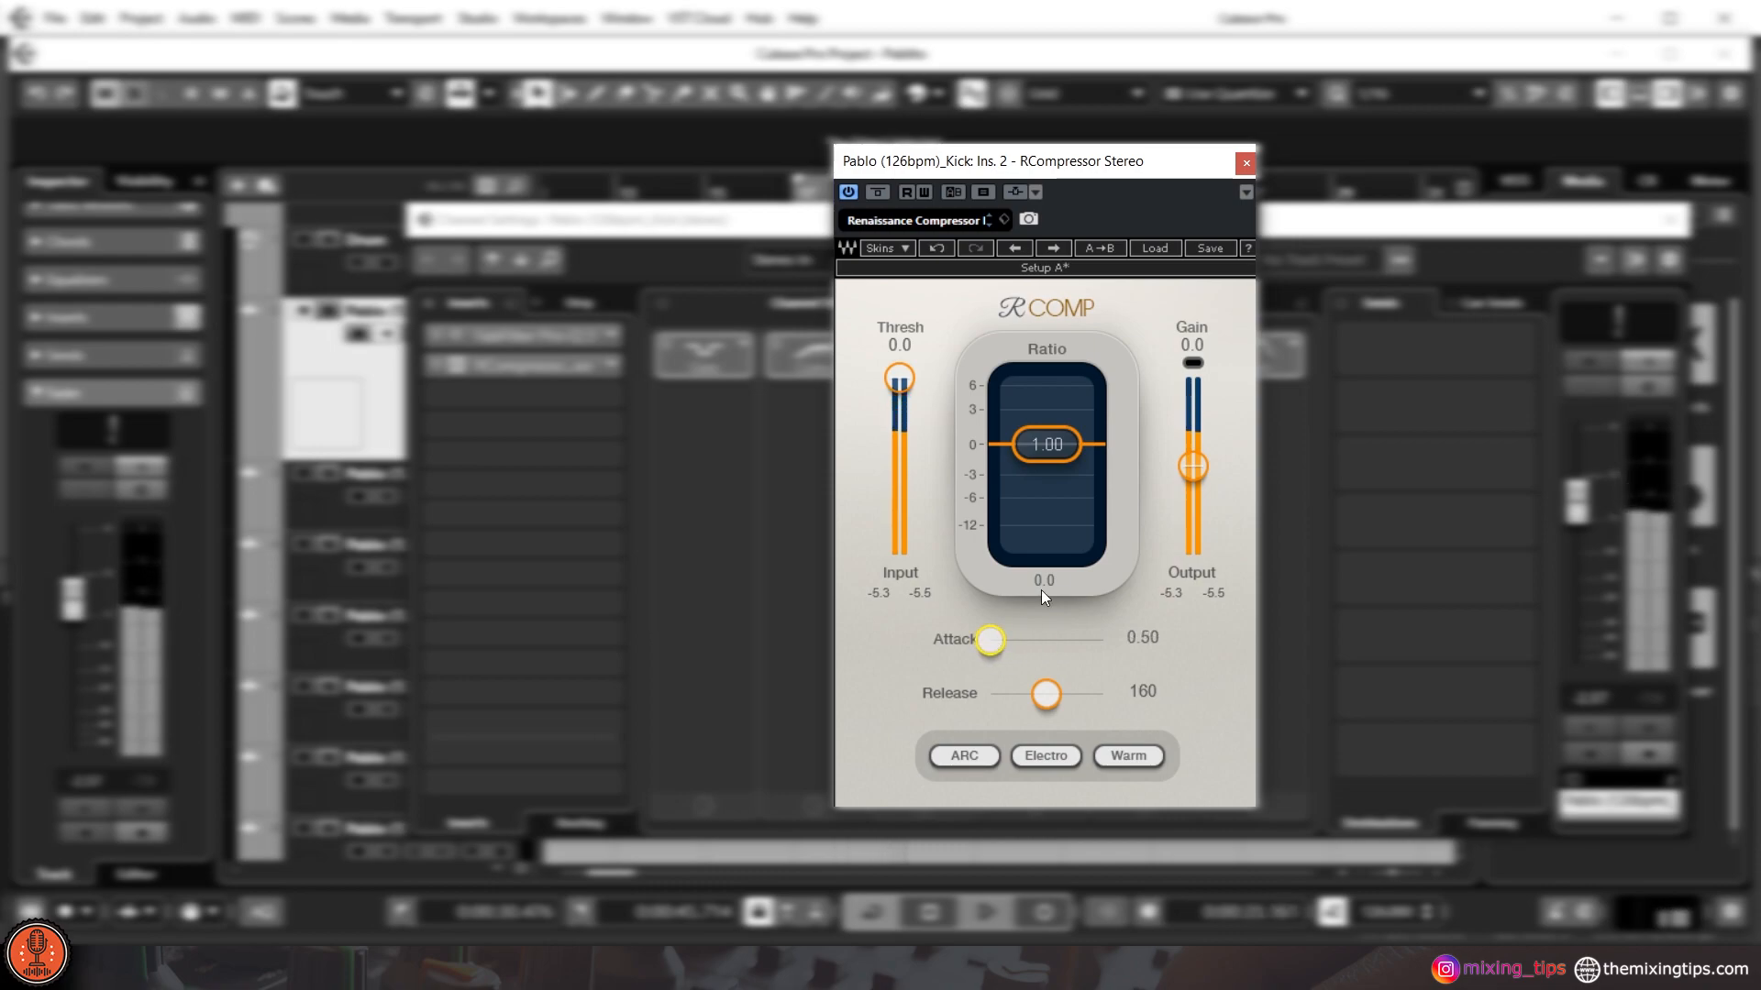
mouse_move(1069, 447)
mouse_down()
mouse_move(1070, 476)
mouse_move(1047, 473)
mouse_up()
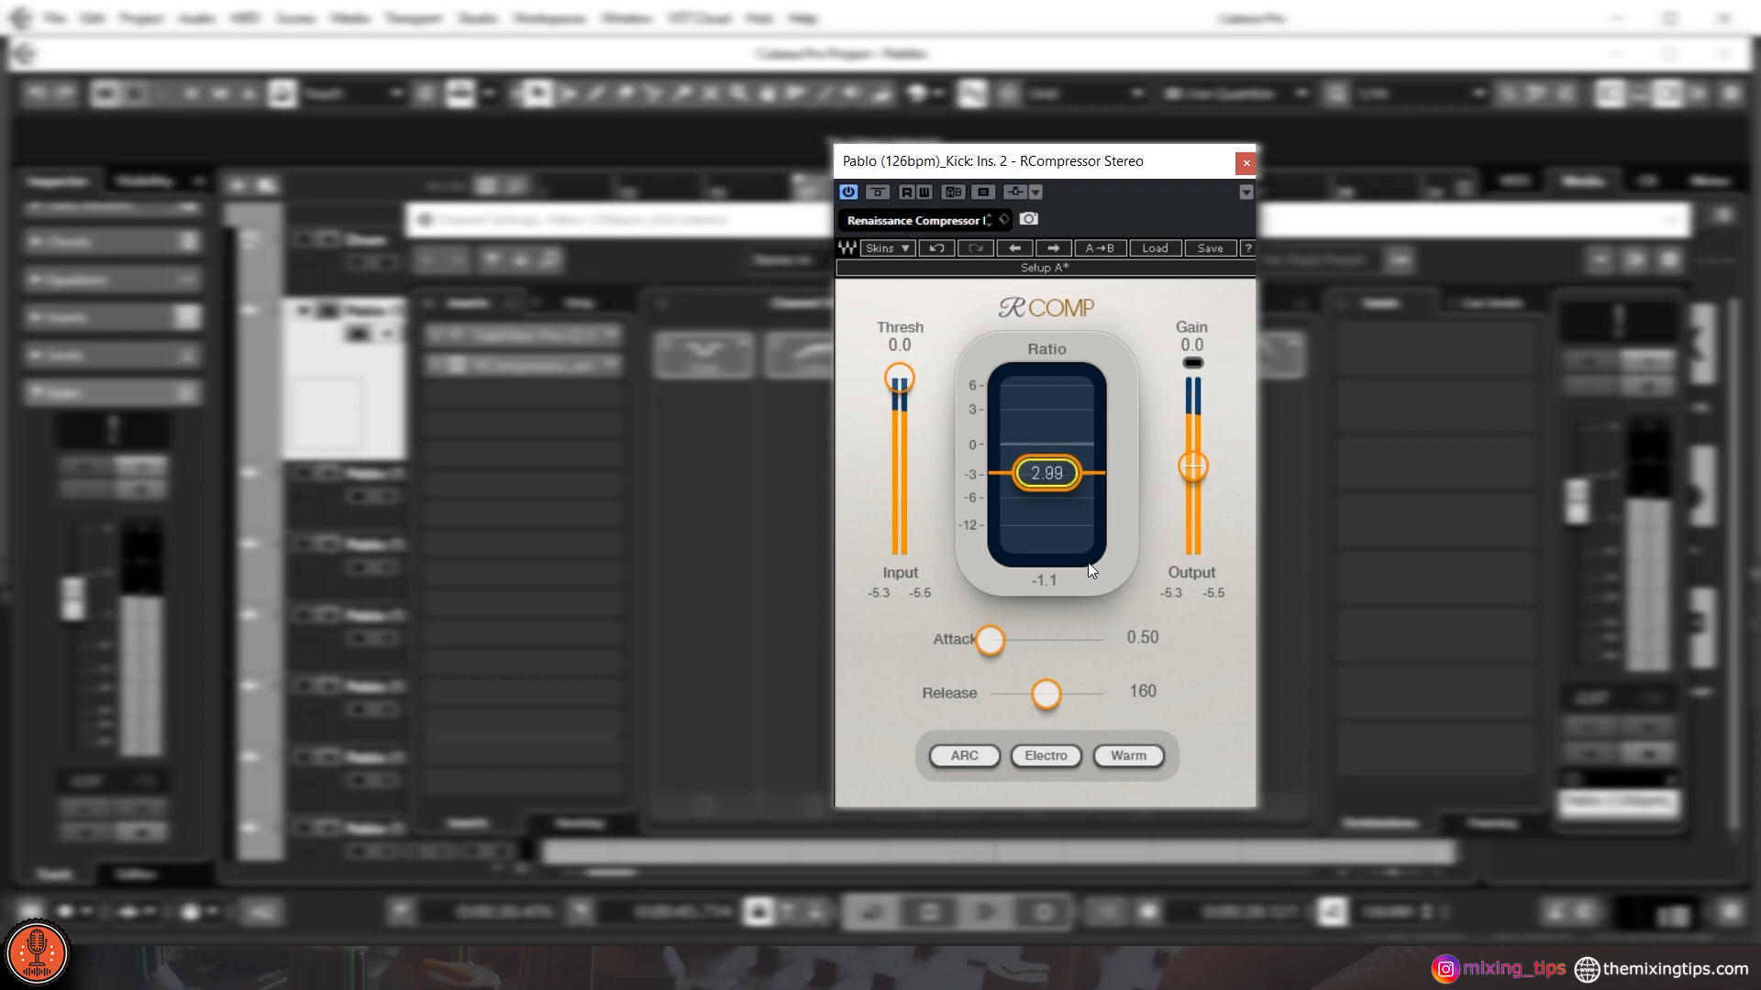
drag(899, 379, 899, 486)
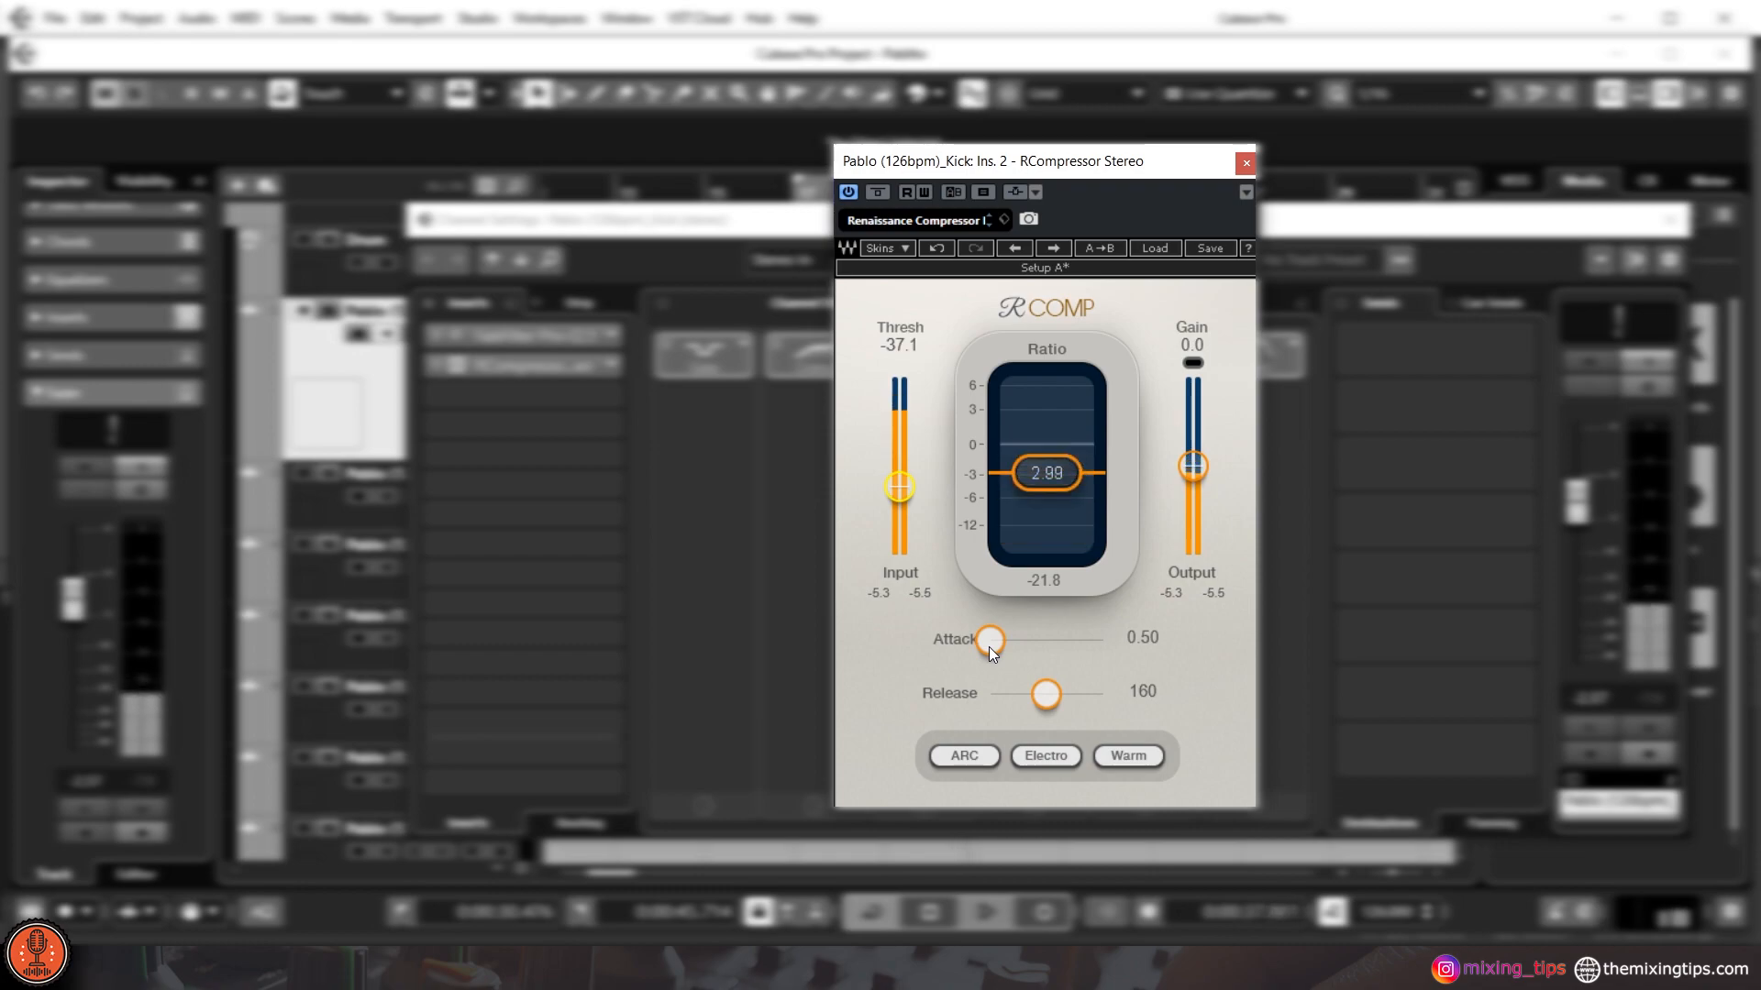
- Slow the compressor's attack in stages to about 17.2 and lengthen the release to about 249
drag(988, 647, 995, 639)
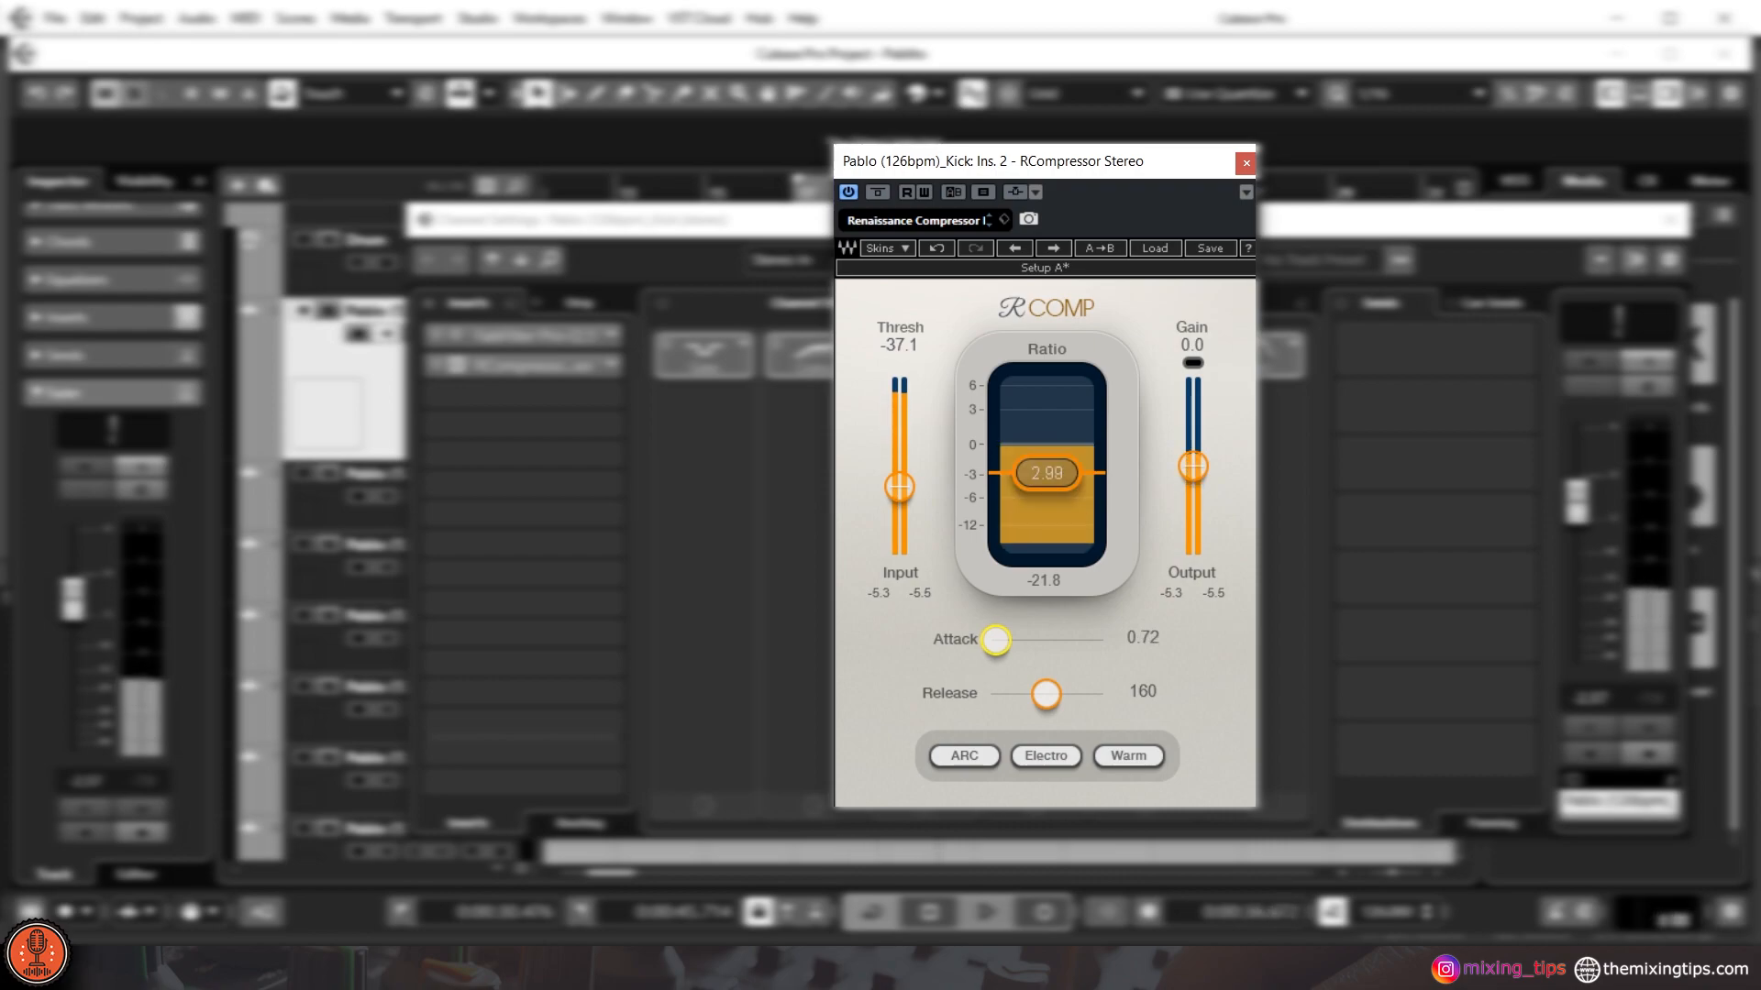
drag(997, 639, 1025, 640)
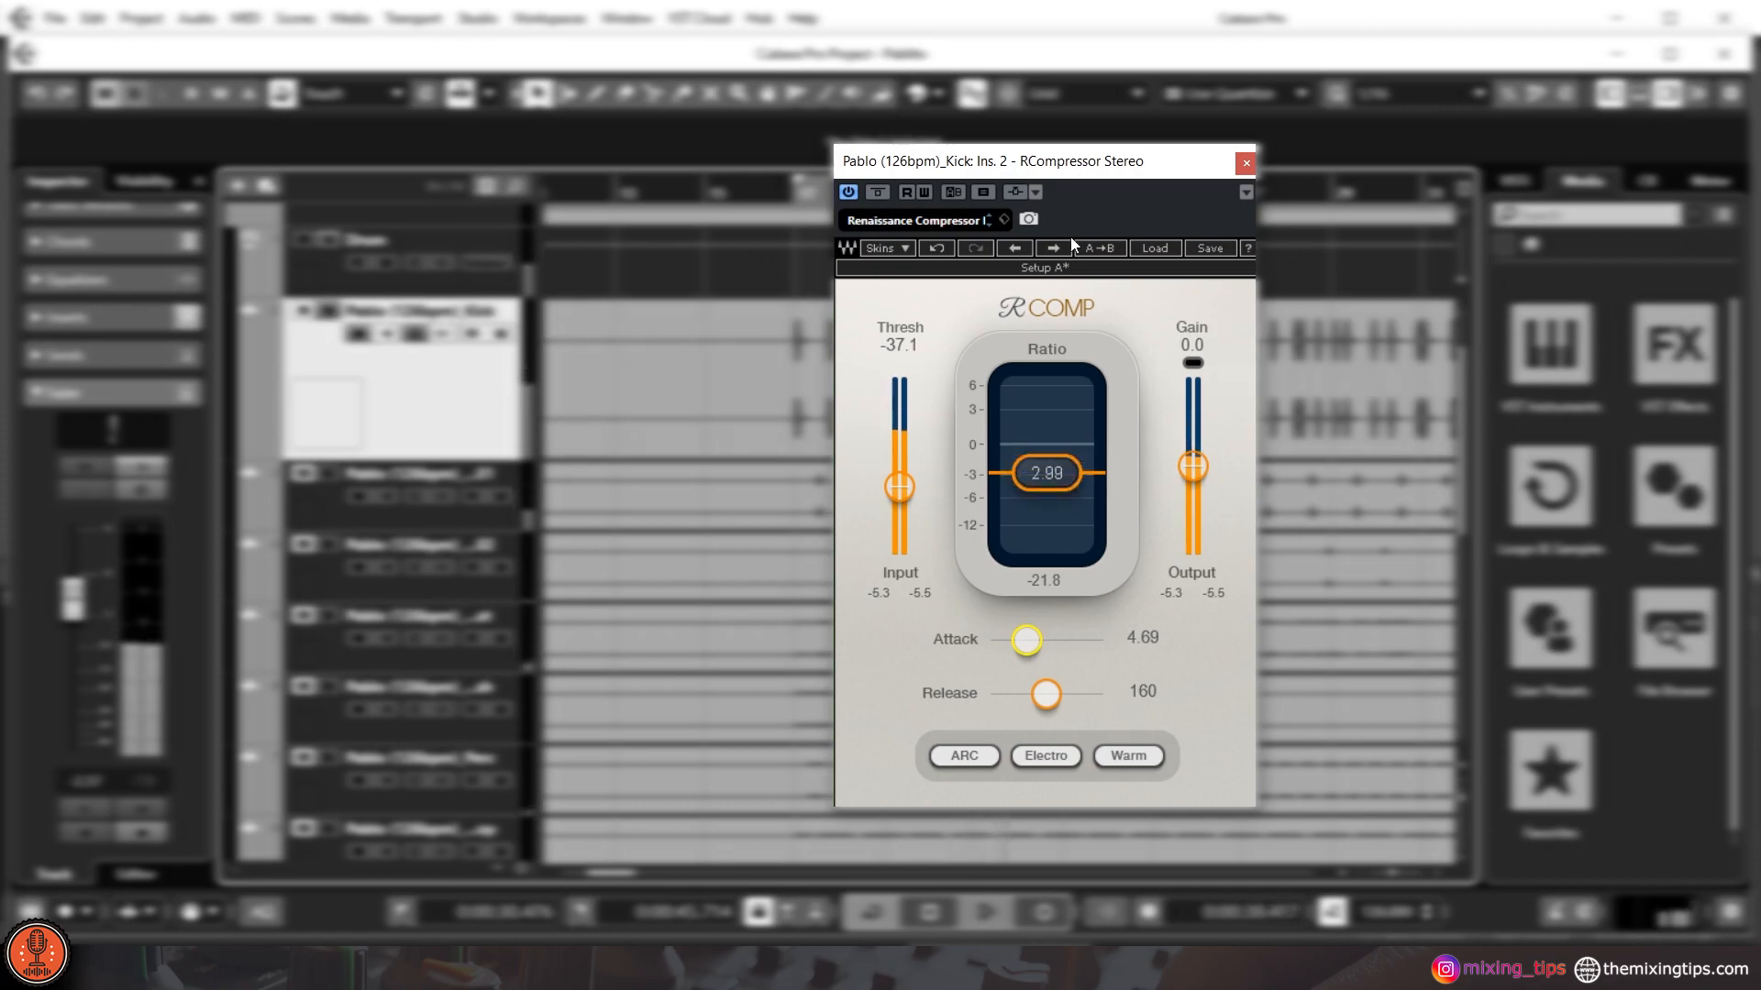
drag(1149, 171, 1275, 172)
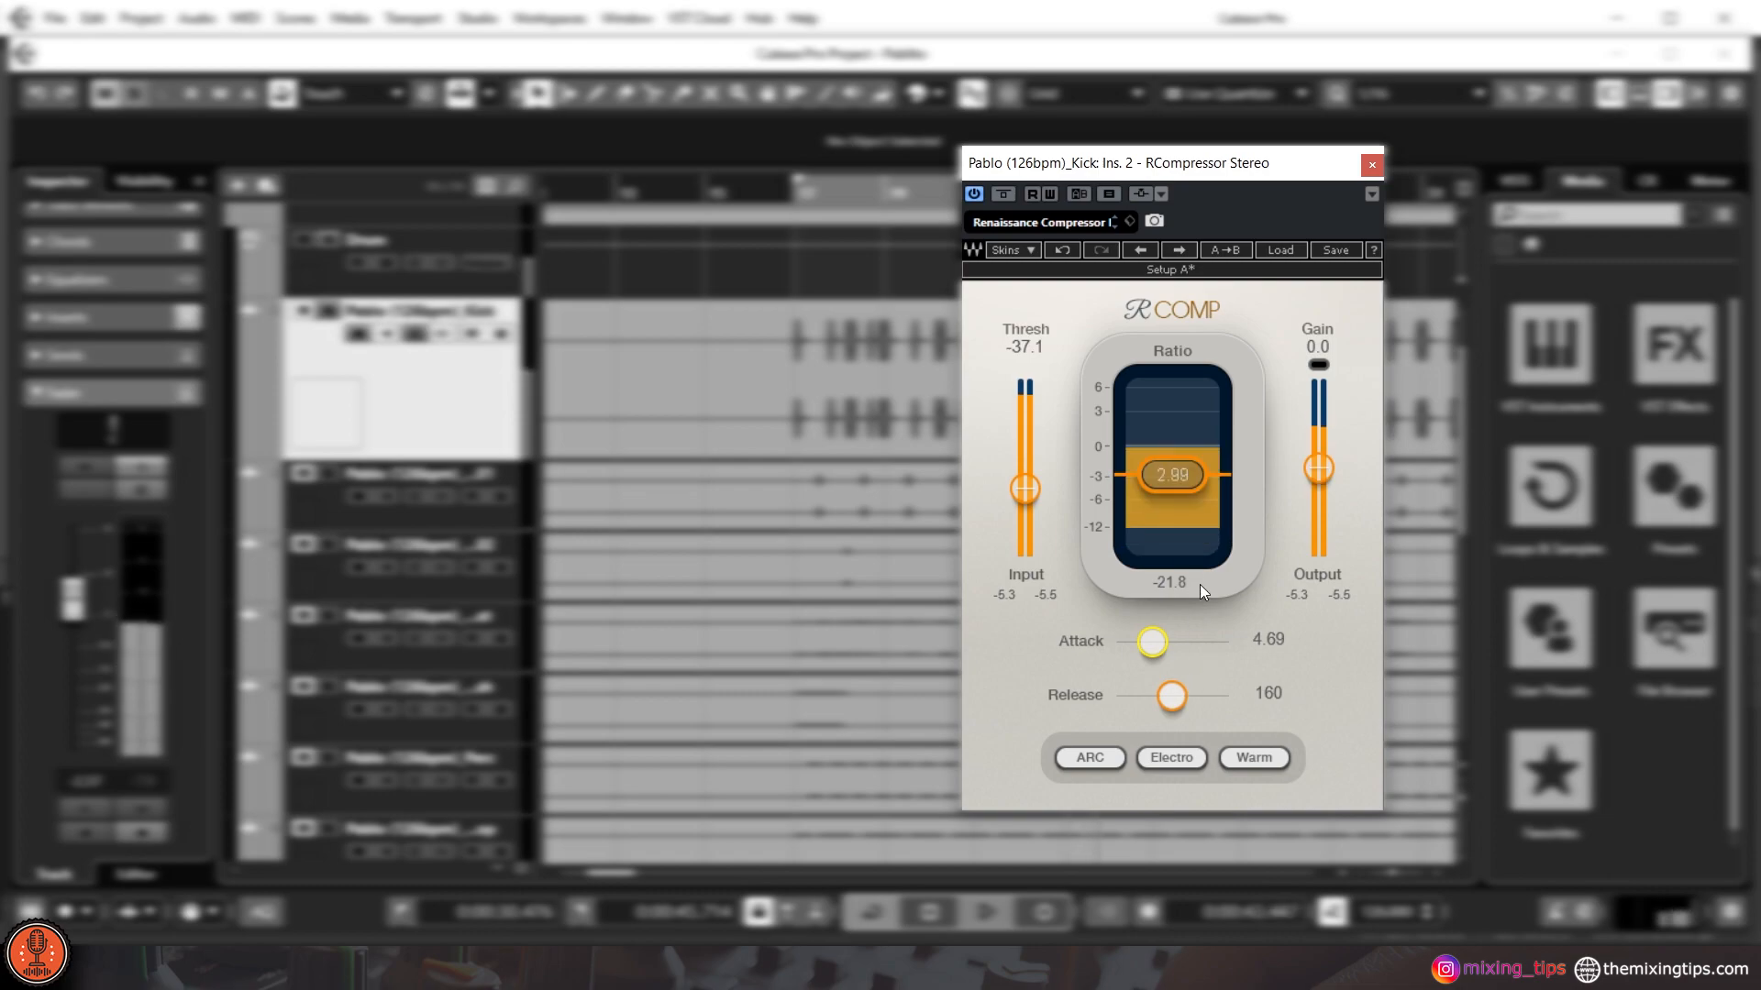
drag(1157, 653, 1187, 690)
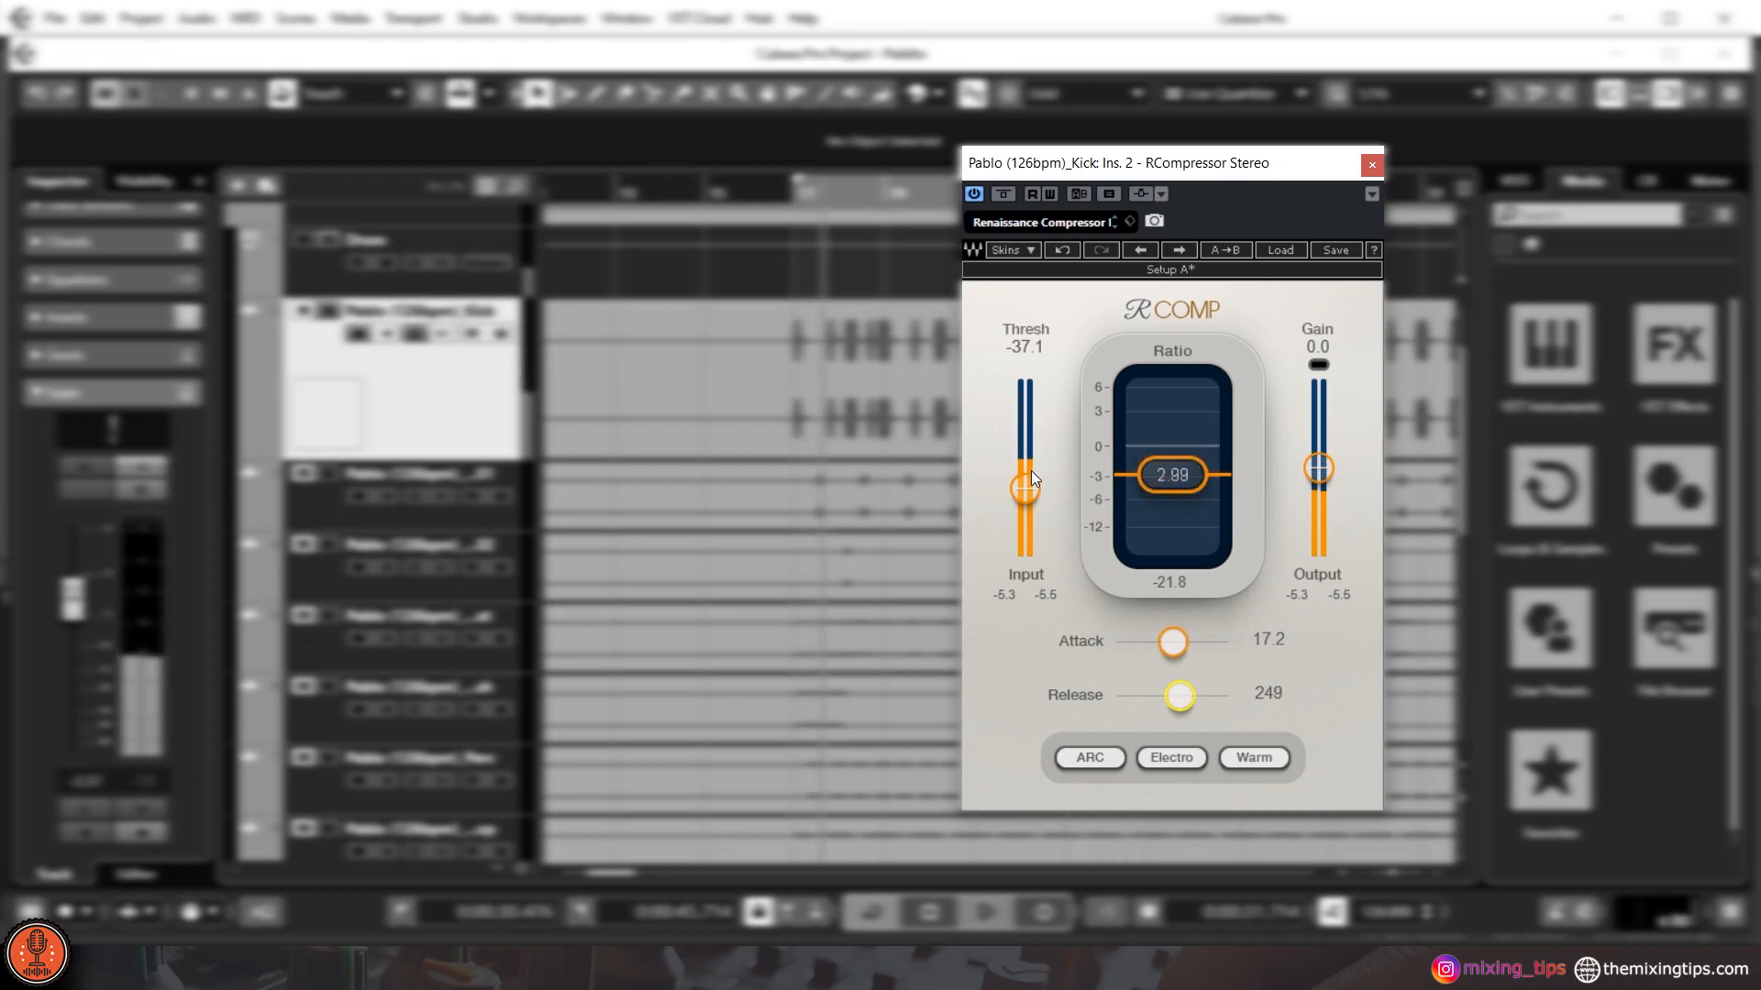
- Raise the compressor's threshold to about -11.5 and settle the release at about 348
drag(1031, 497, 1034, 415)
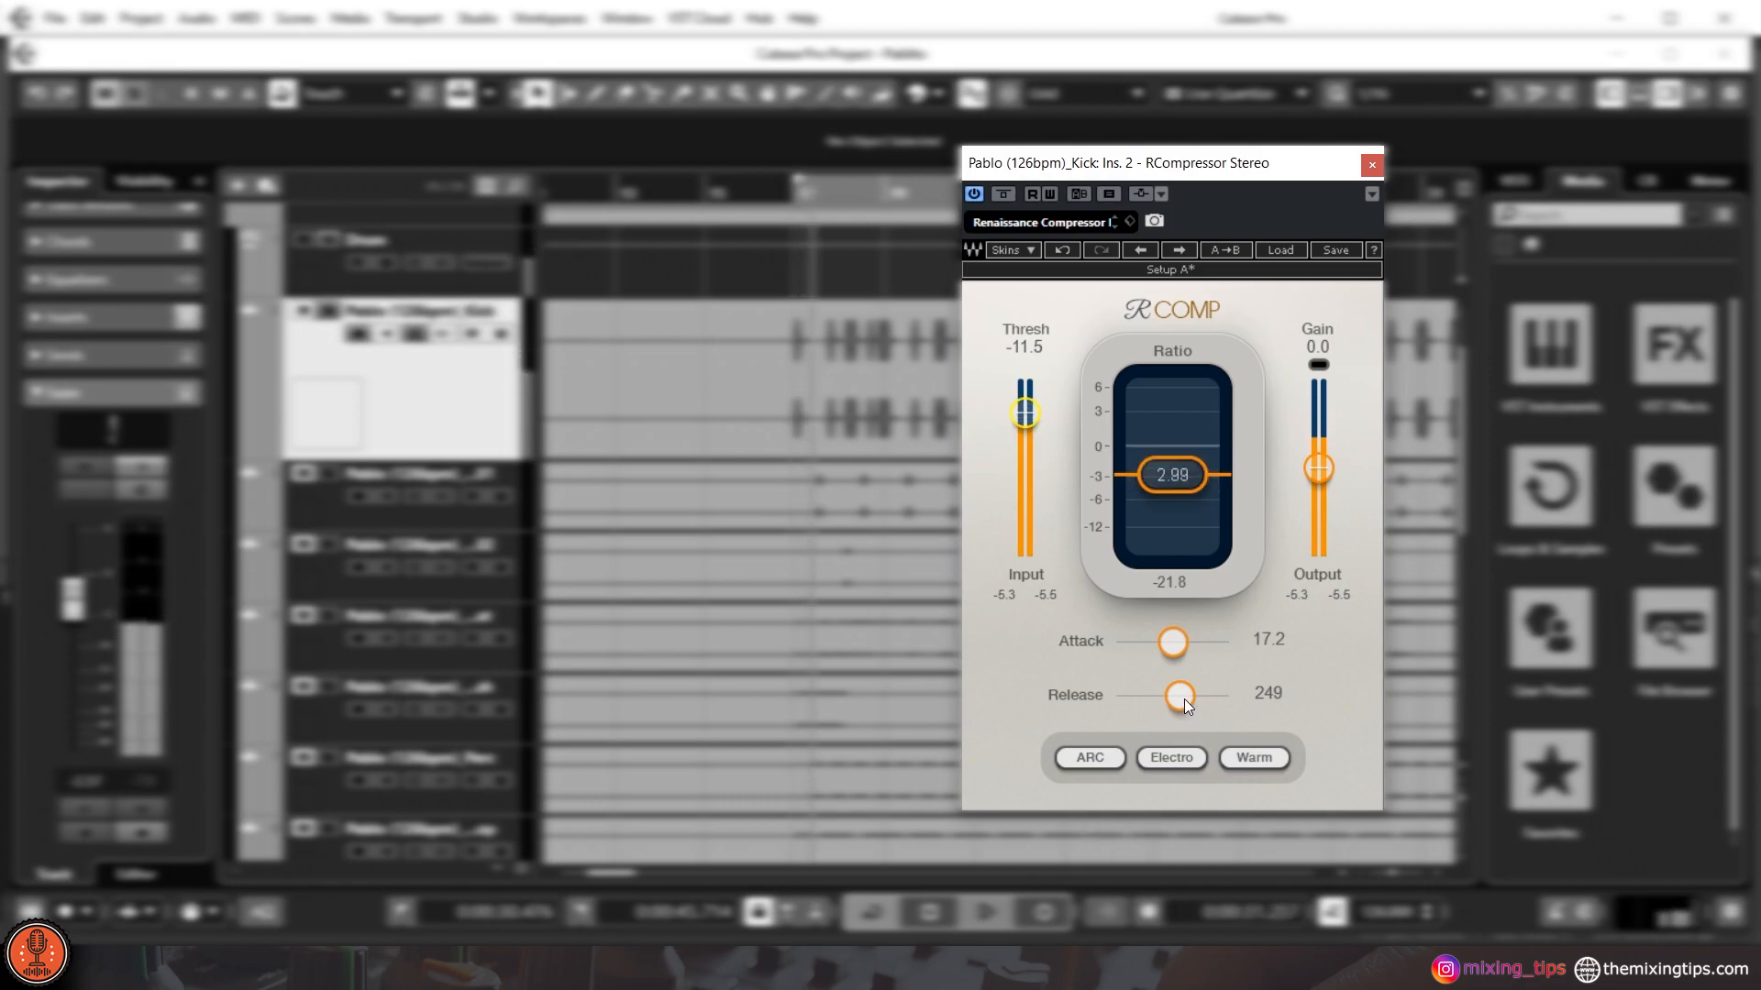
mouse_move(1185, 699)
mouse_down()
mouse_move(1228, 697)
mouse_move(1115, 697)
mouse_move(1187, 697)
mouse_up()
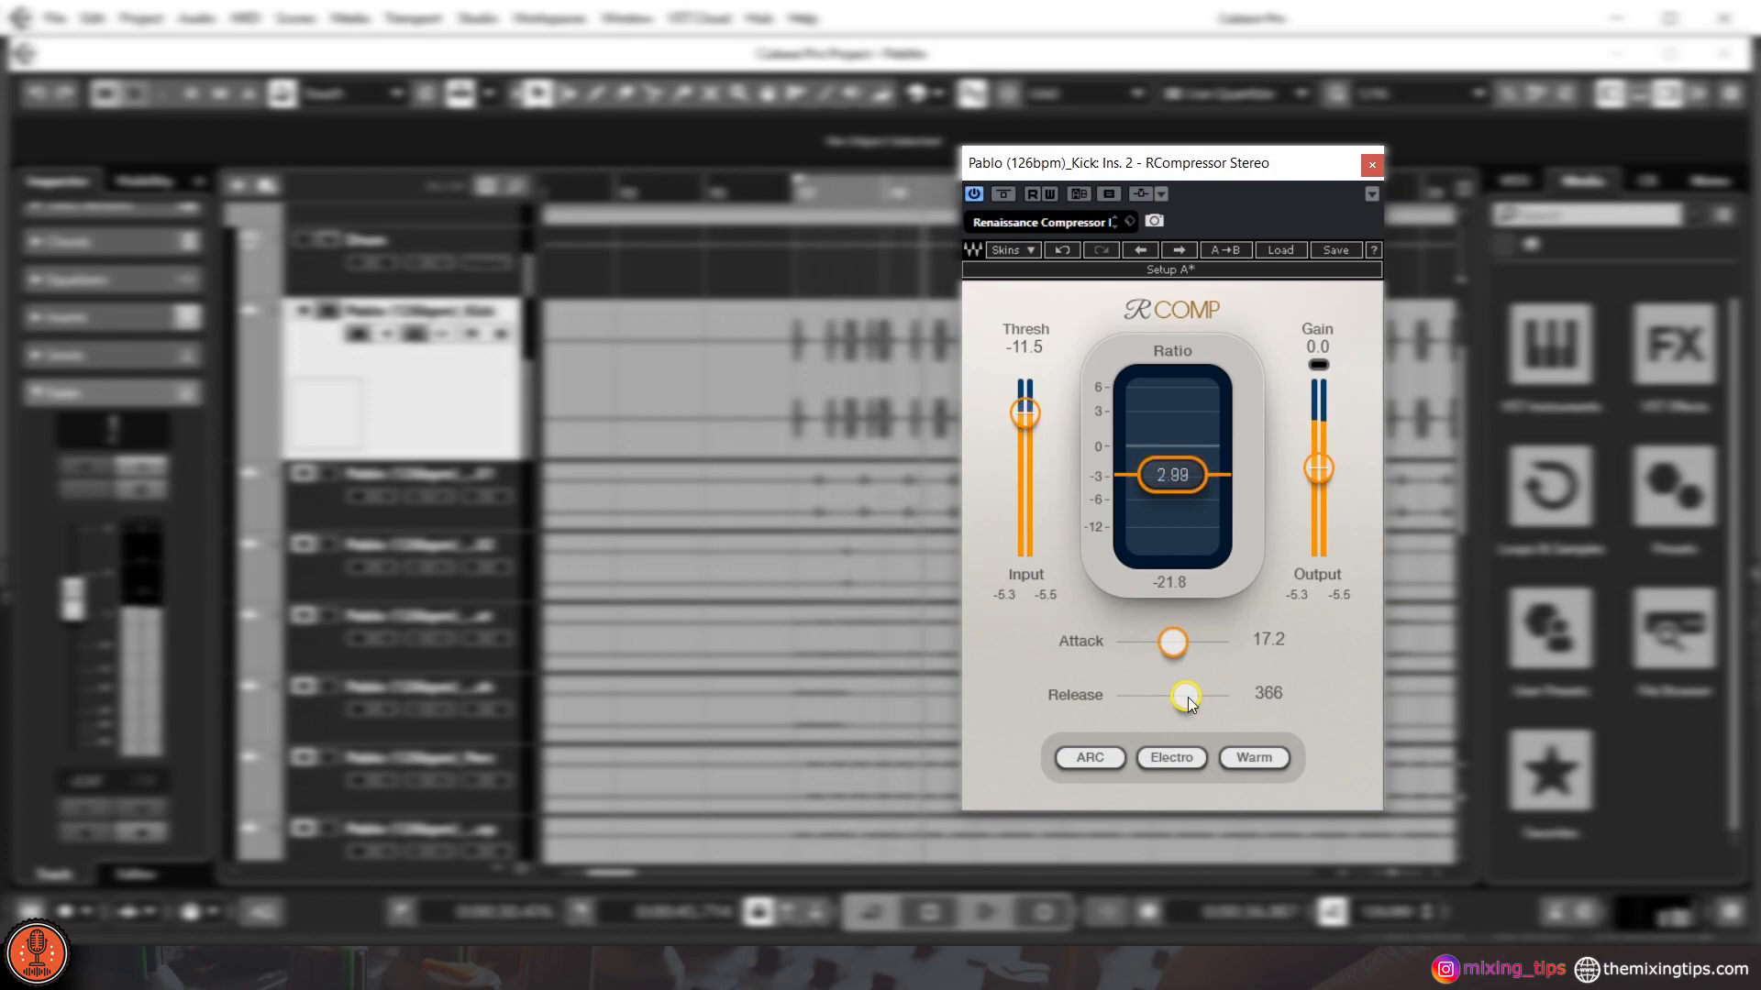
drag(1186, 697, 1186, 700)
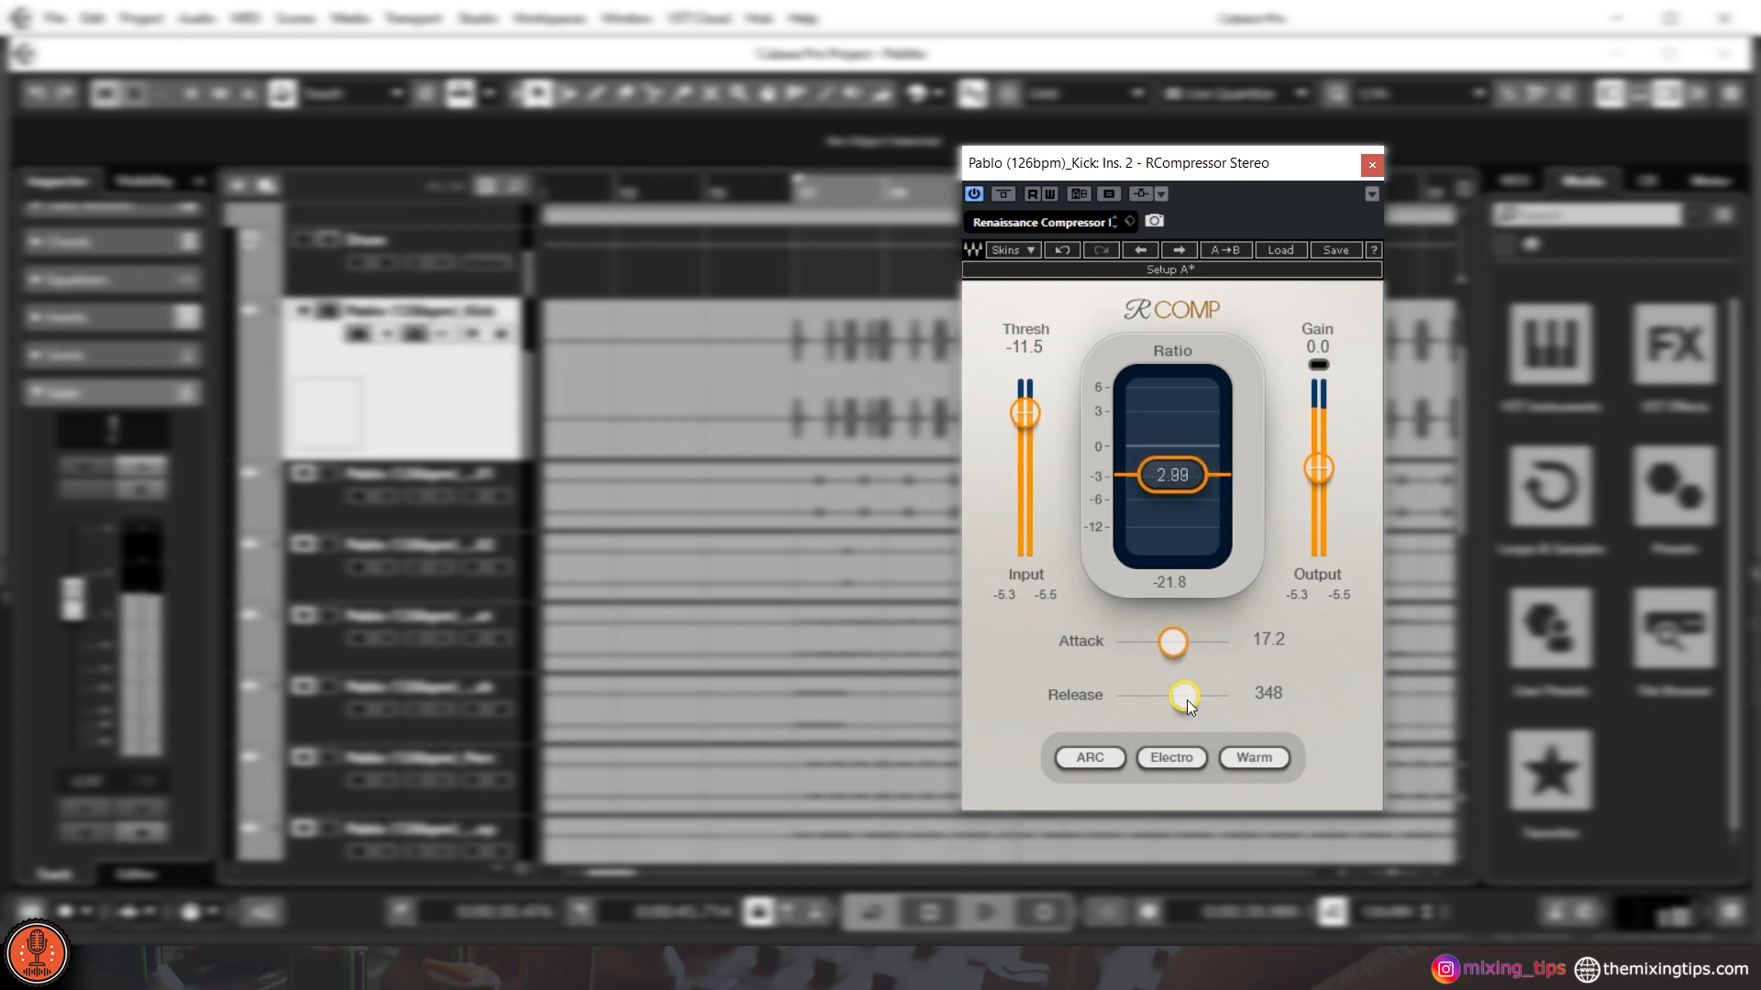
- Compare the kick with the compressor bypassed and active, and set the compressor's gain to 3.0
click(1004, 194)
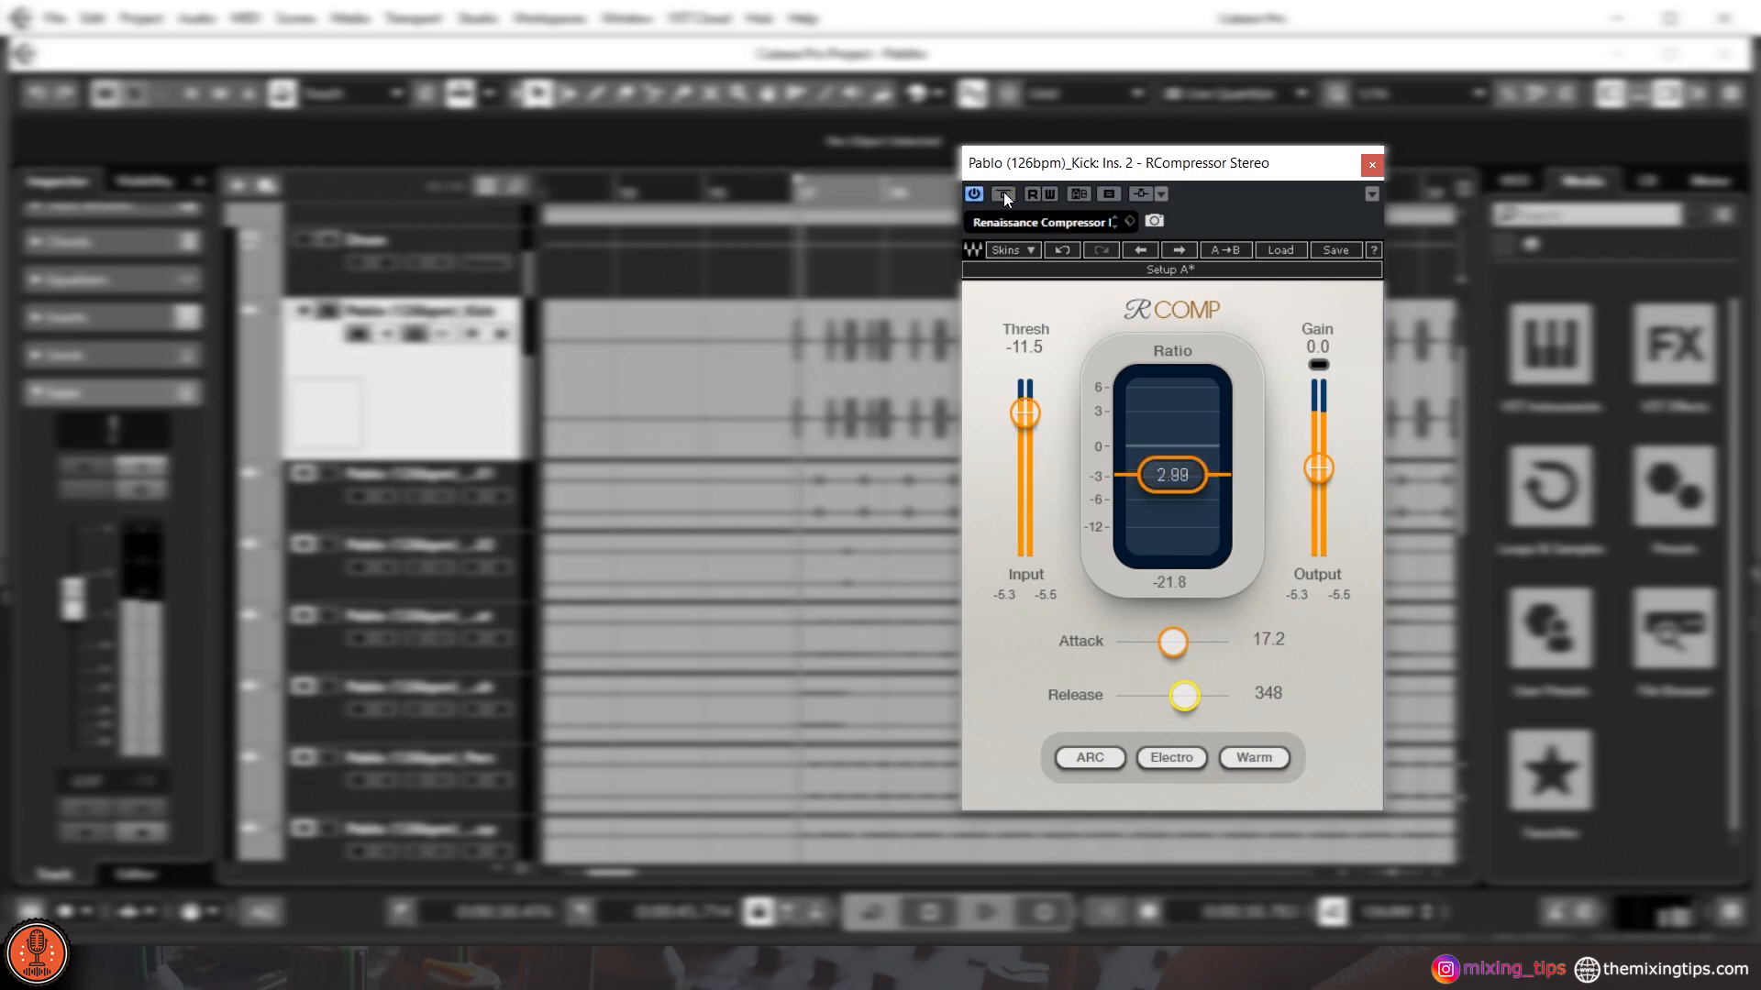
click(1003, 193)
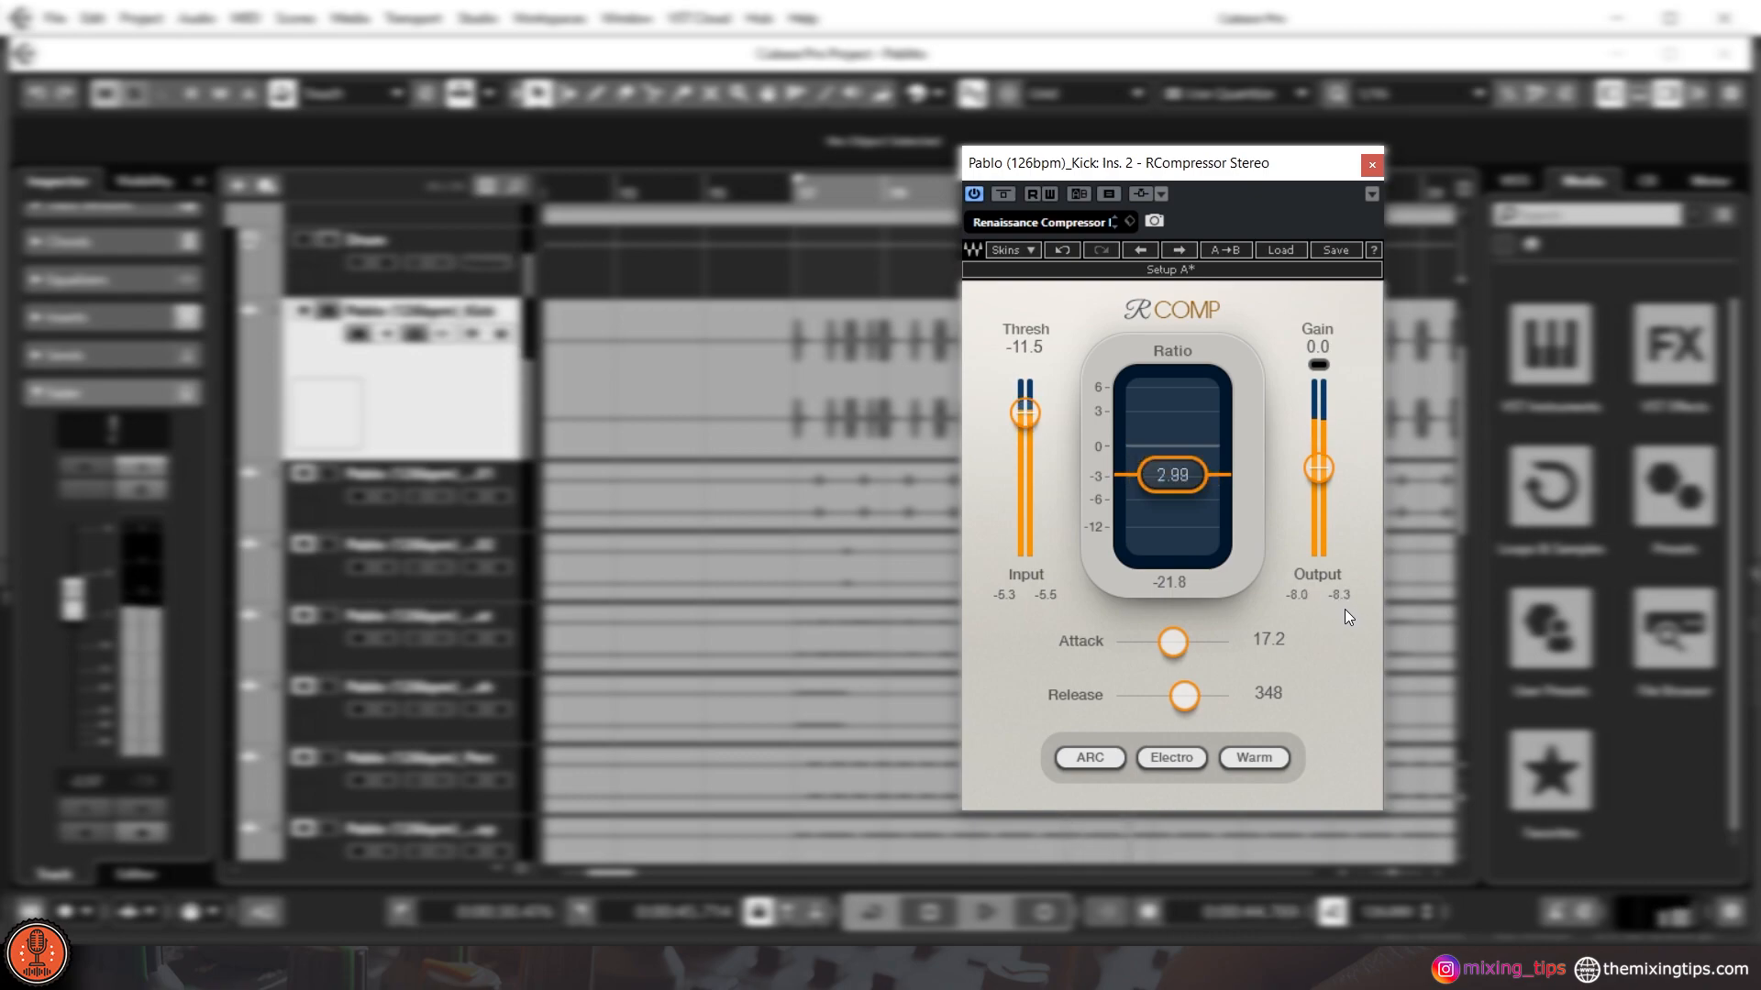
click(1318, 339)
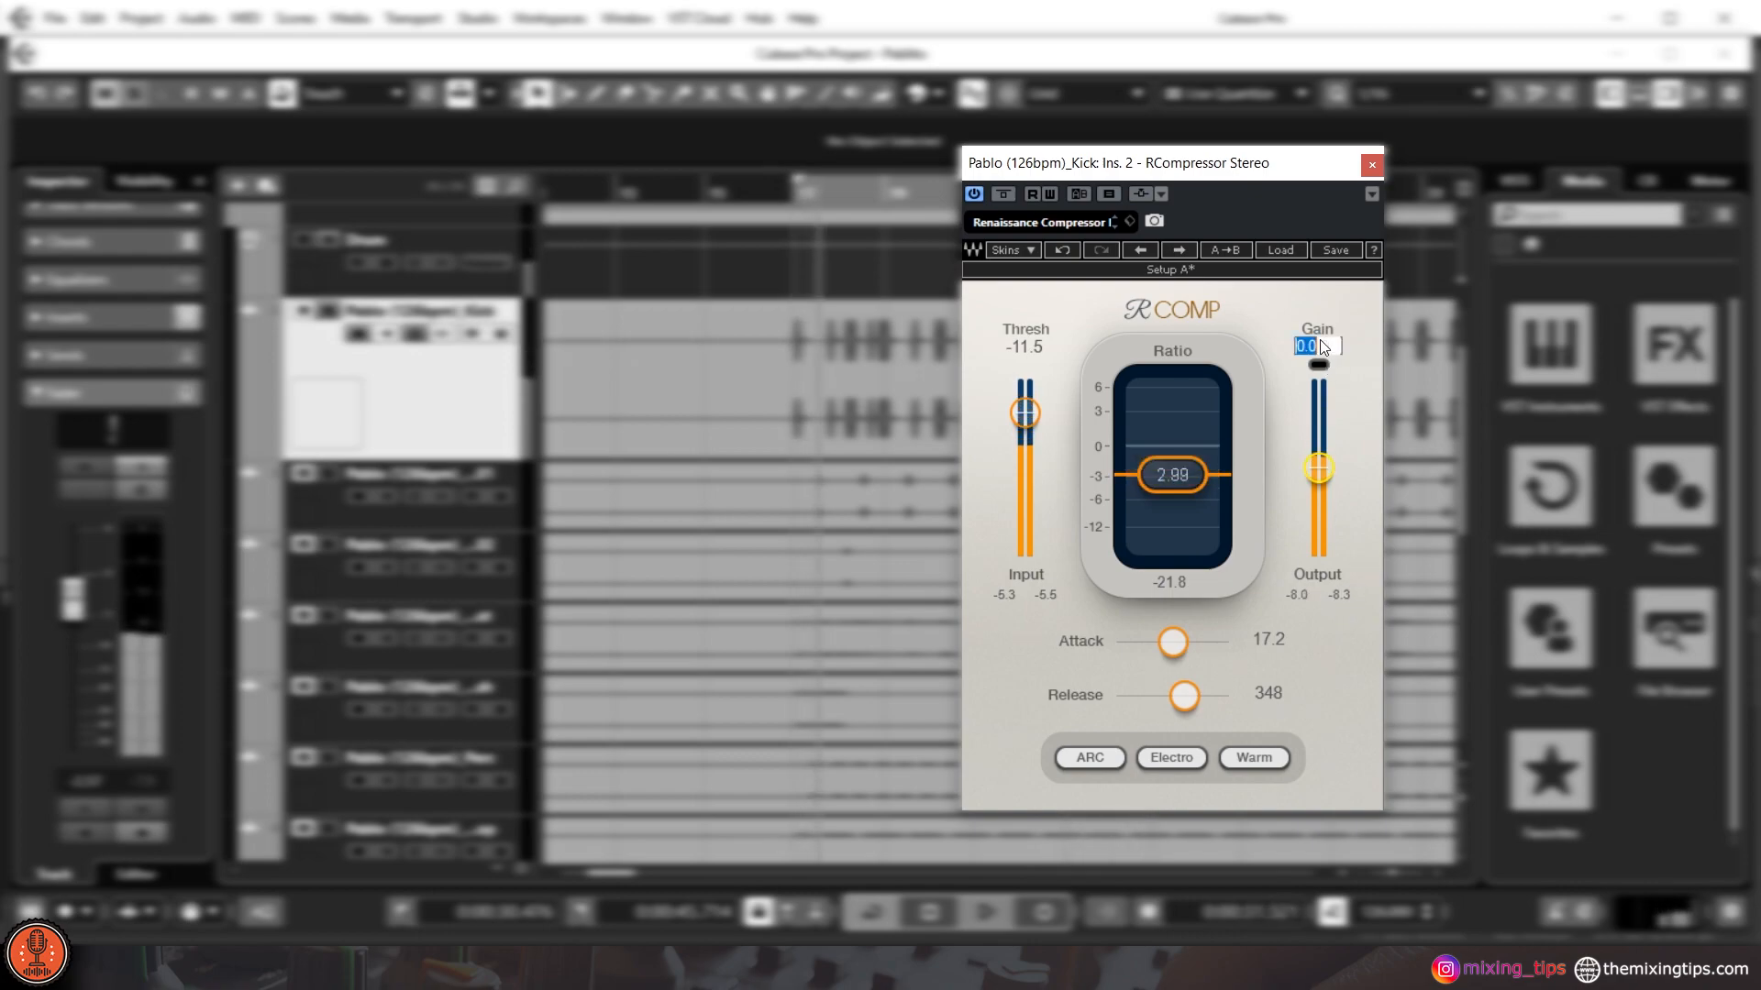
text(3)
key(Return)
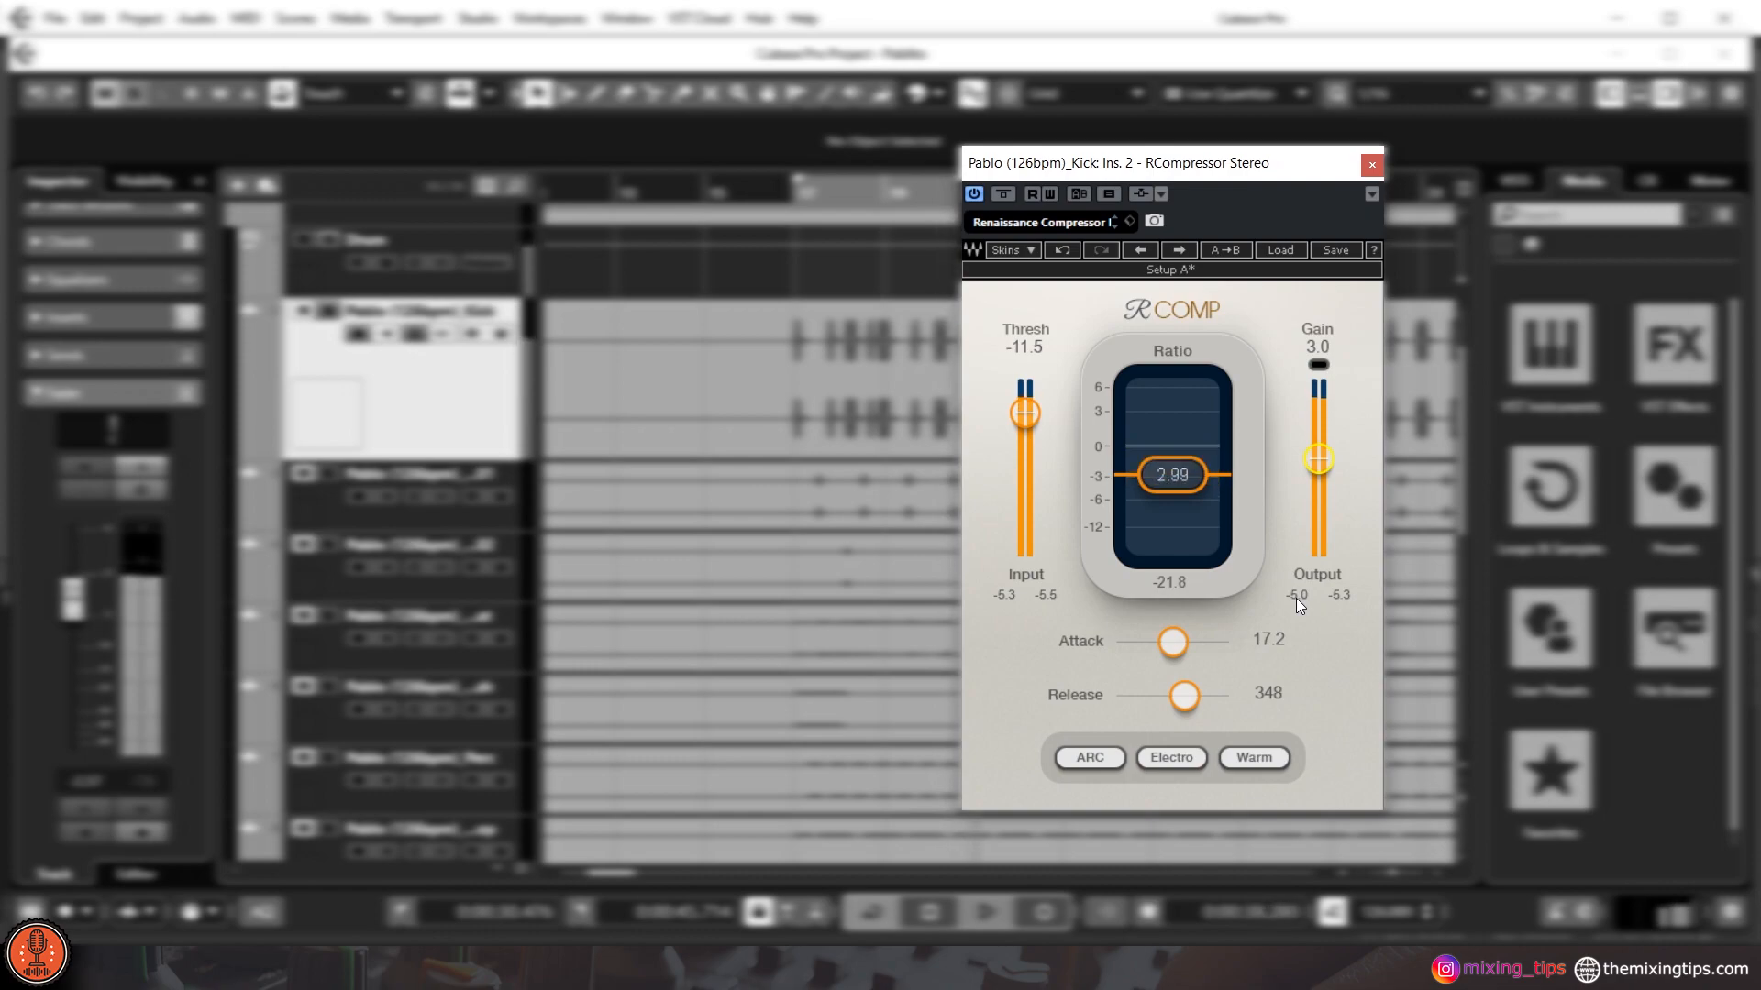
- Check the level-matched kick with the compressor bypassed and active, and close the compressor window
click(1003, 194)
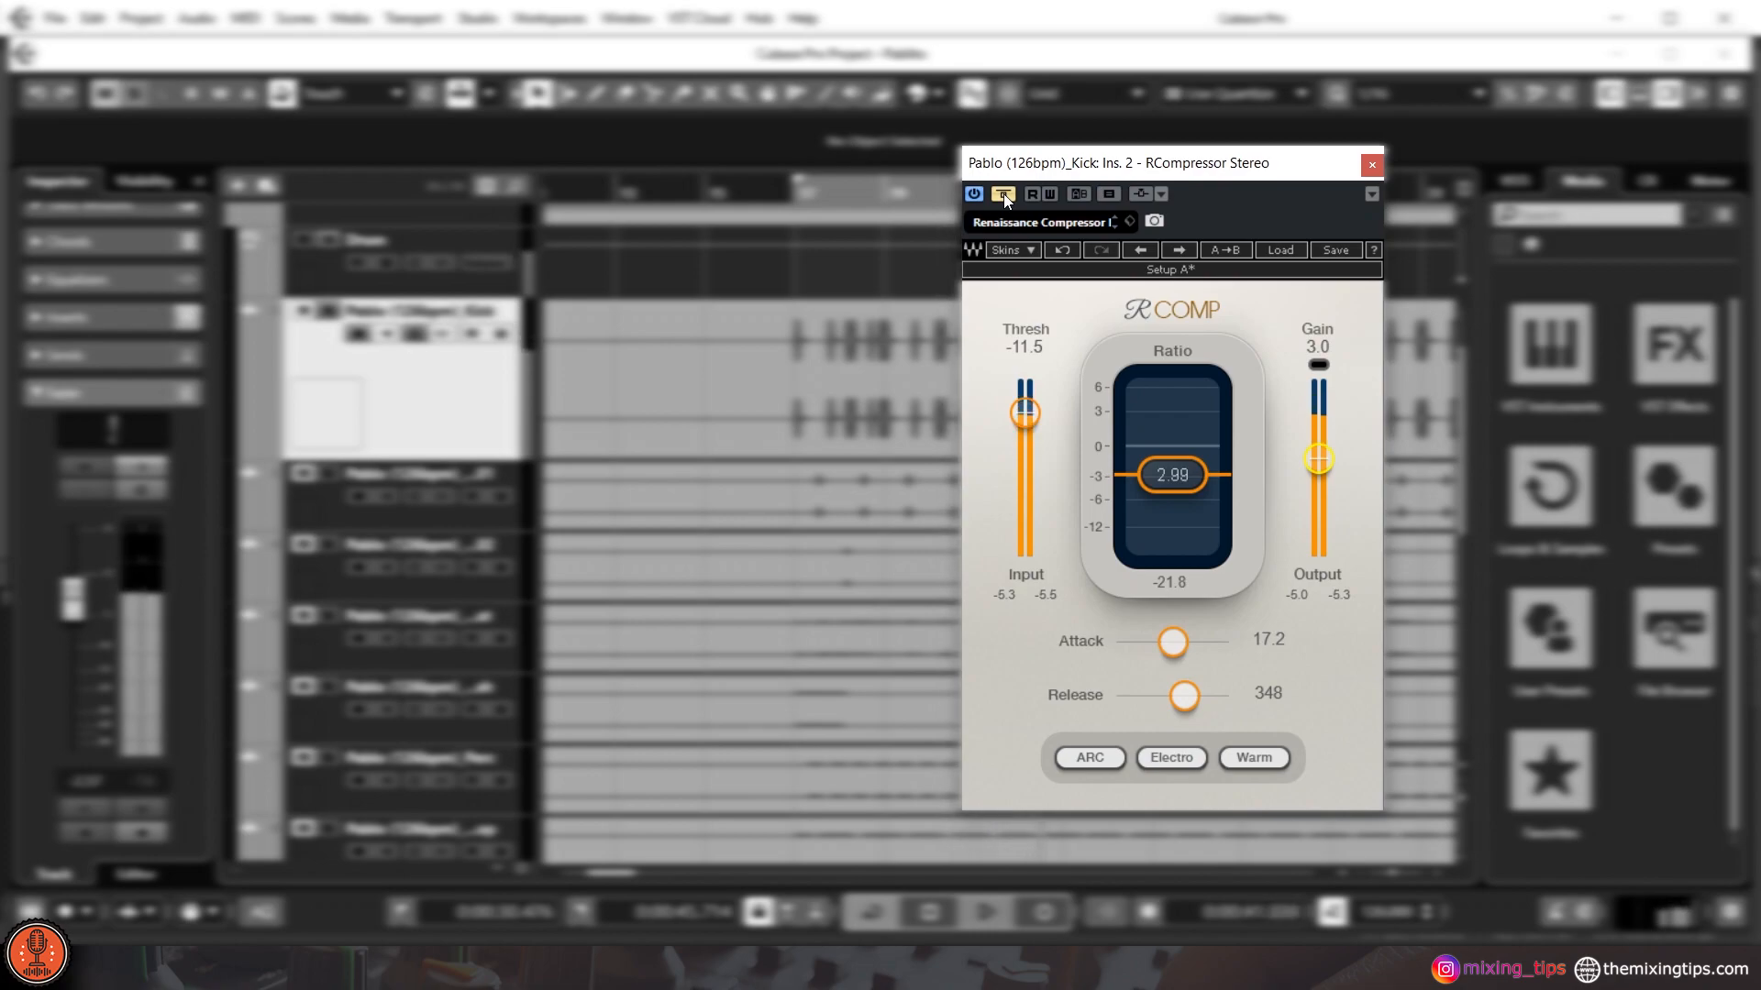
click(1003, 194)
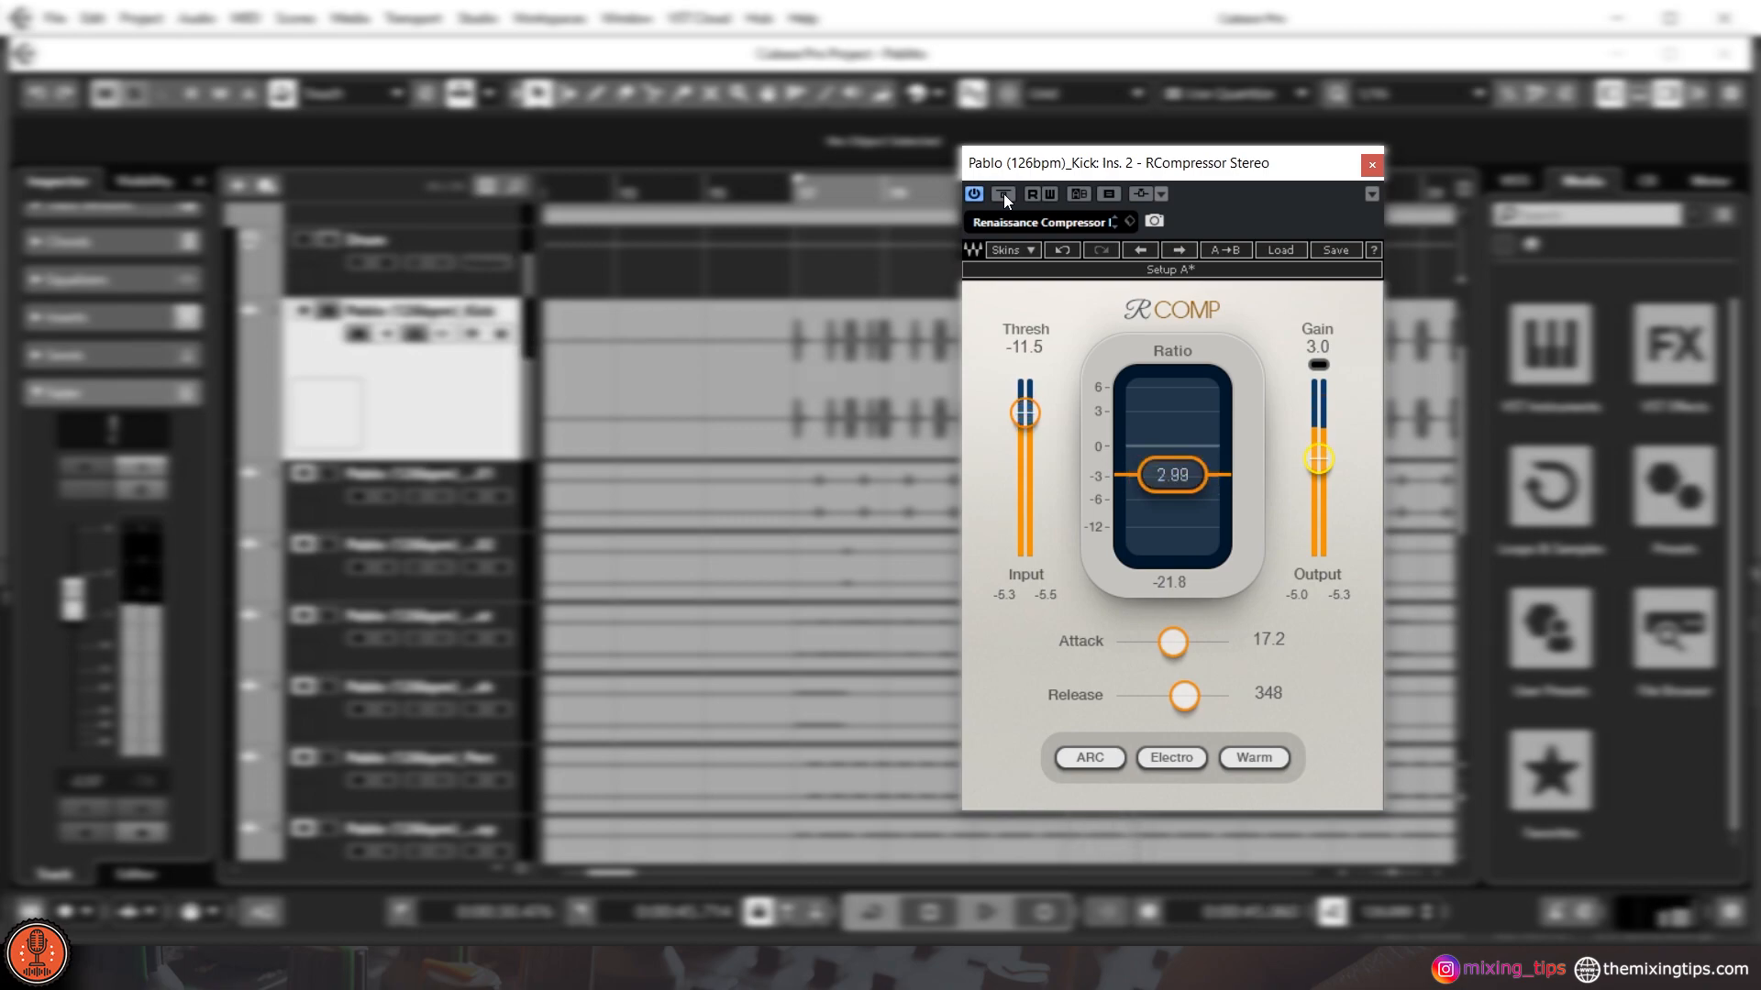
click(1375, 164)
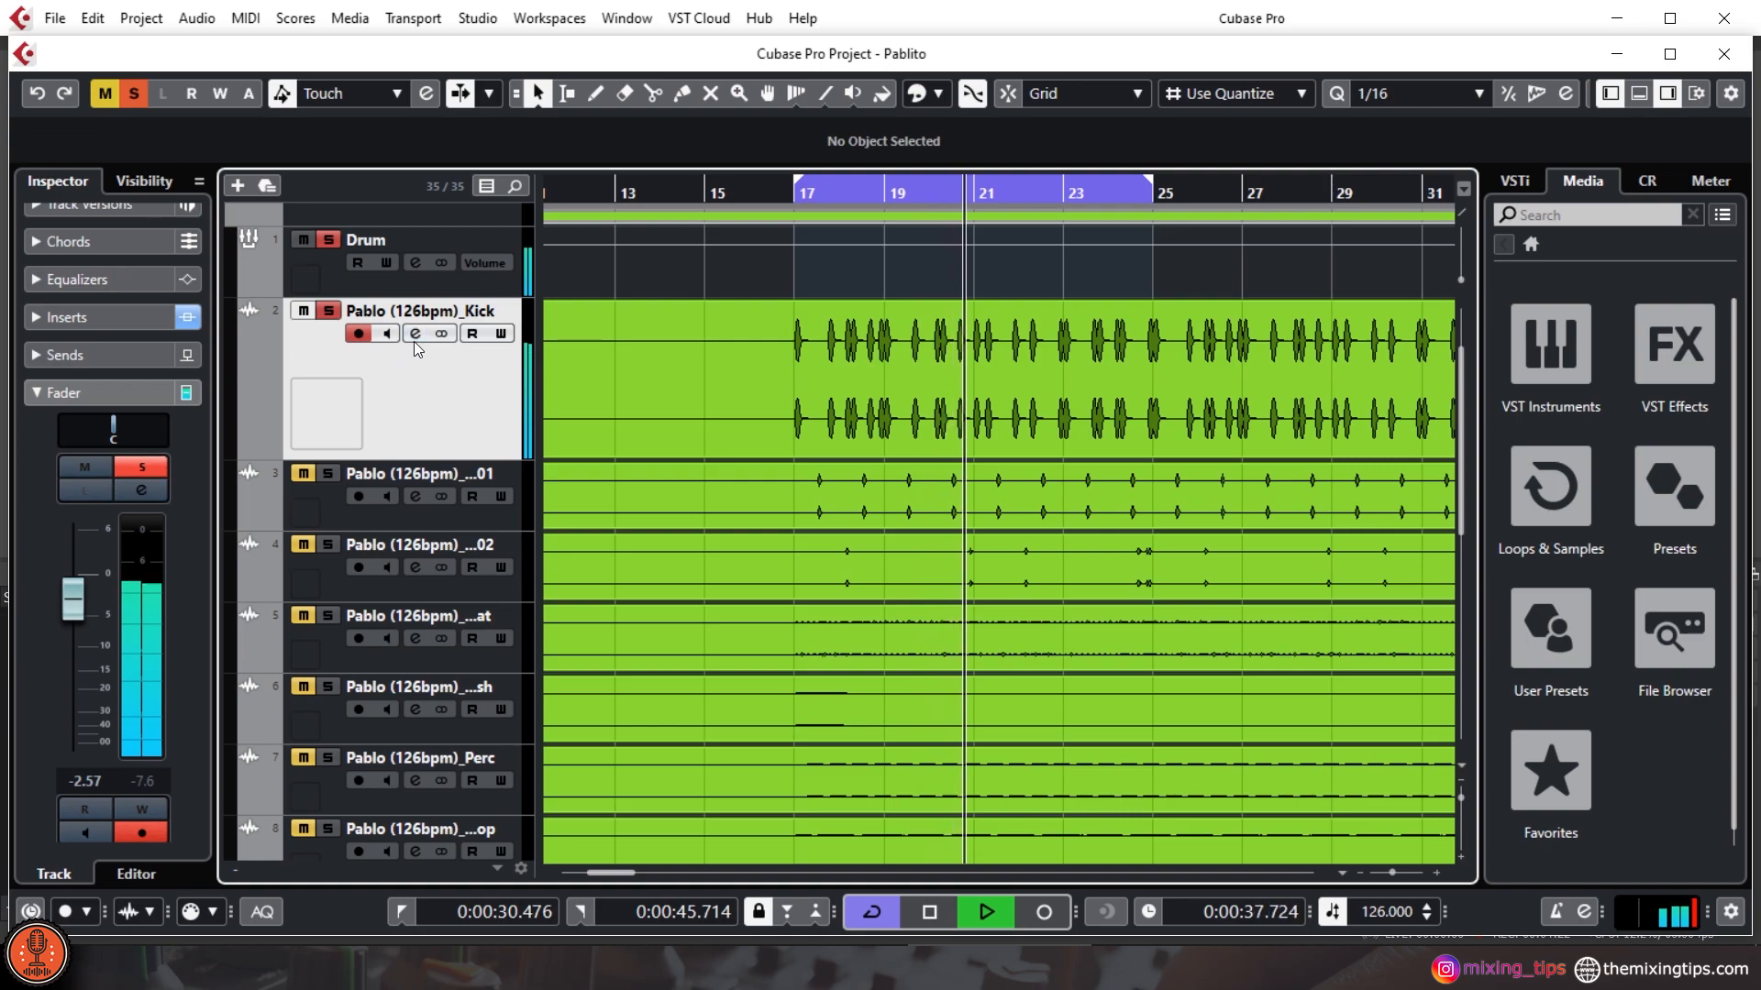
- Insert PuigTec EQP1A Stereo in the kick channel's third insert slot
click(414, 337)
click(530, 396)
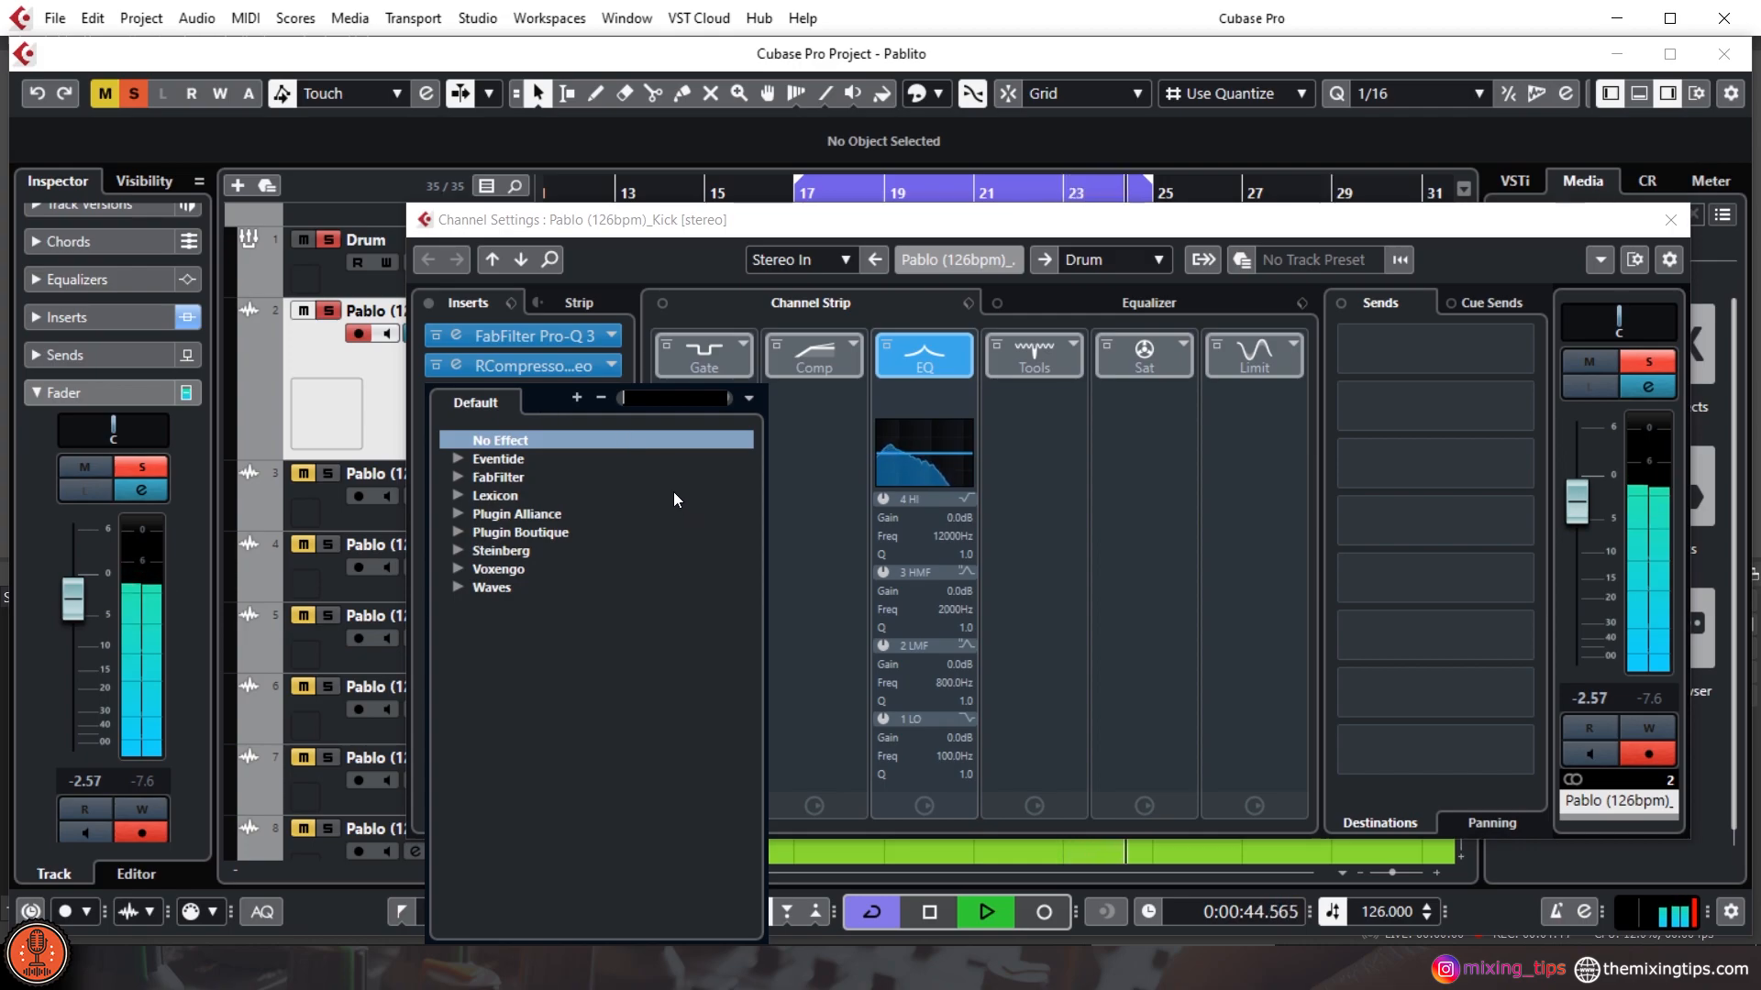
text(puig)
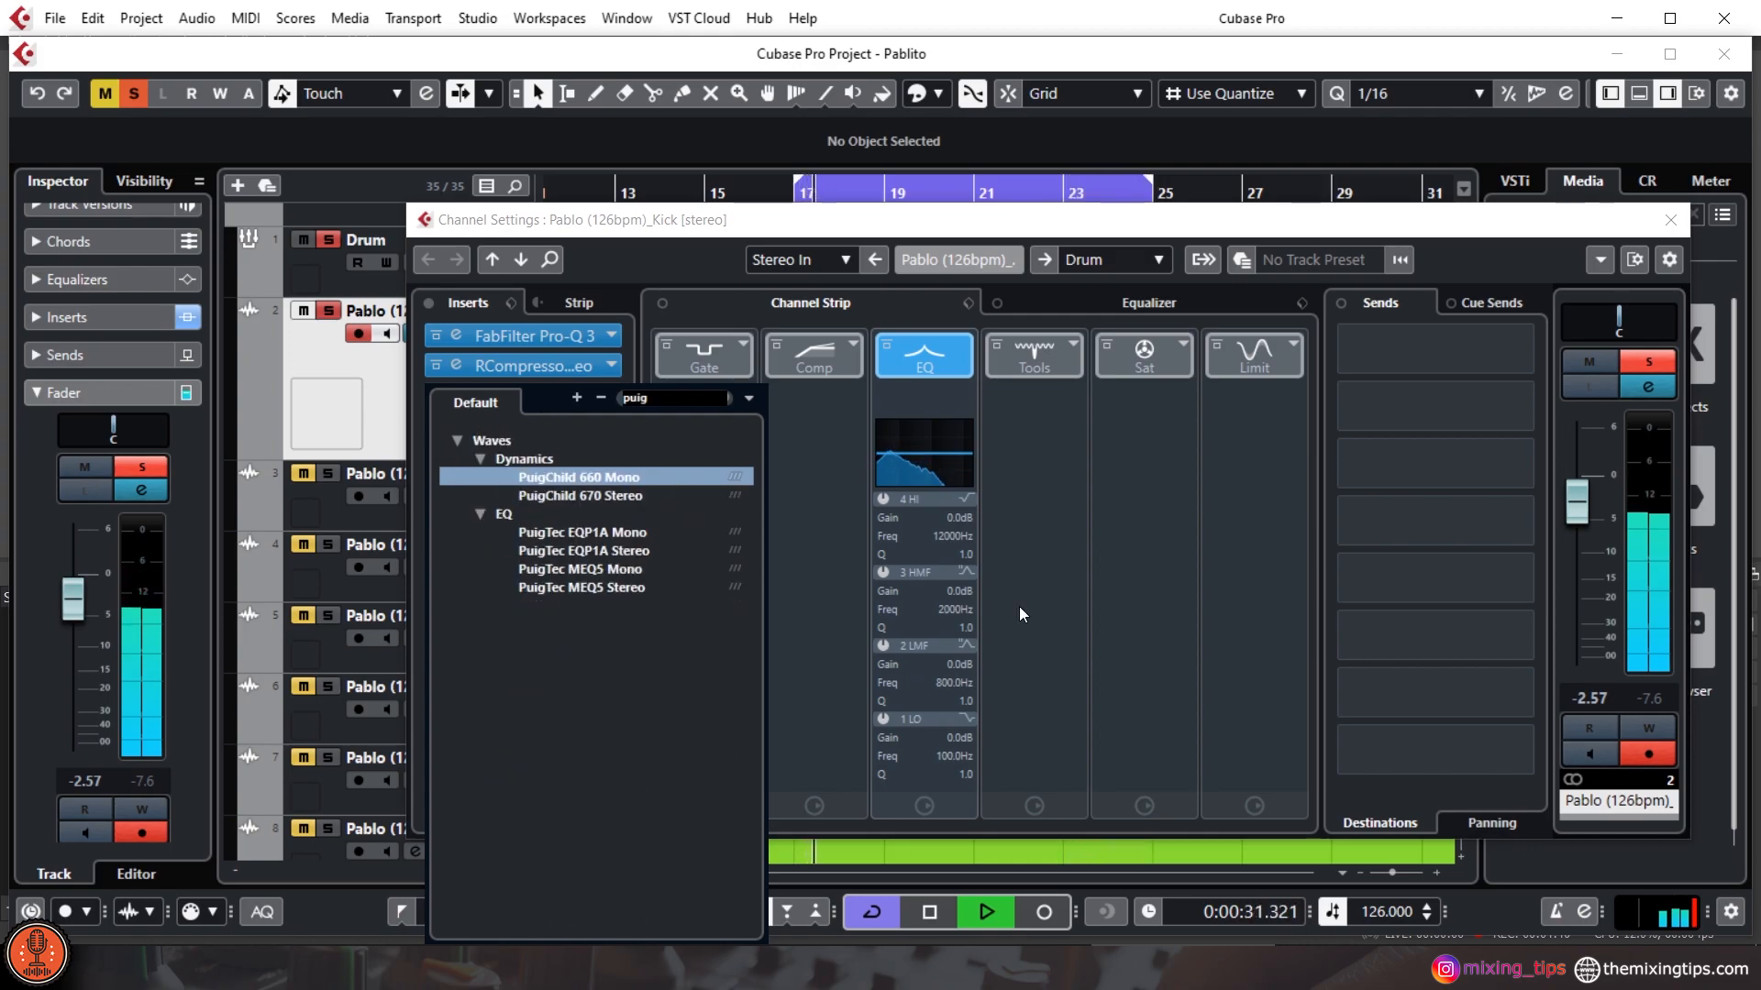
click(631, 550)
click(631, 550)
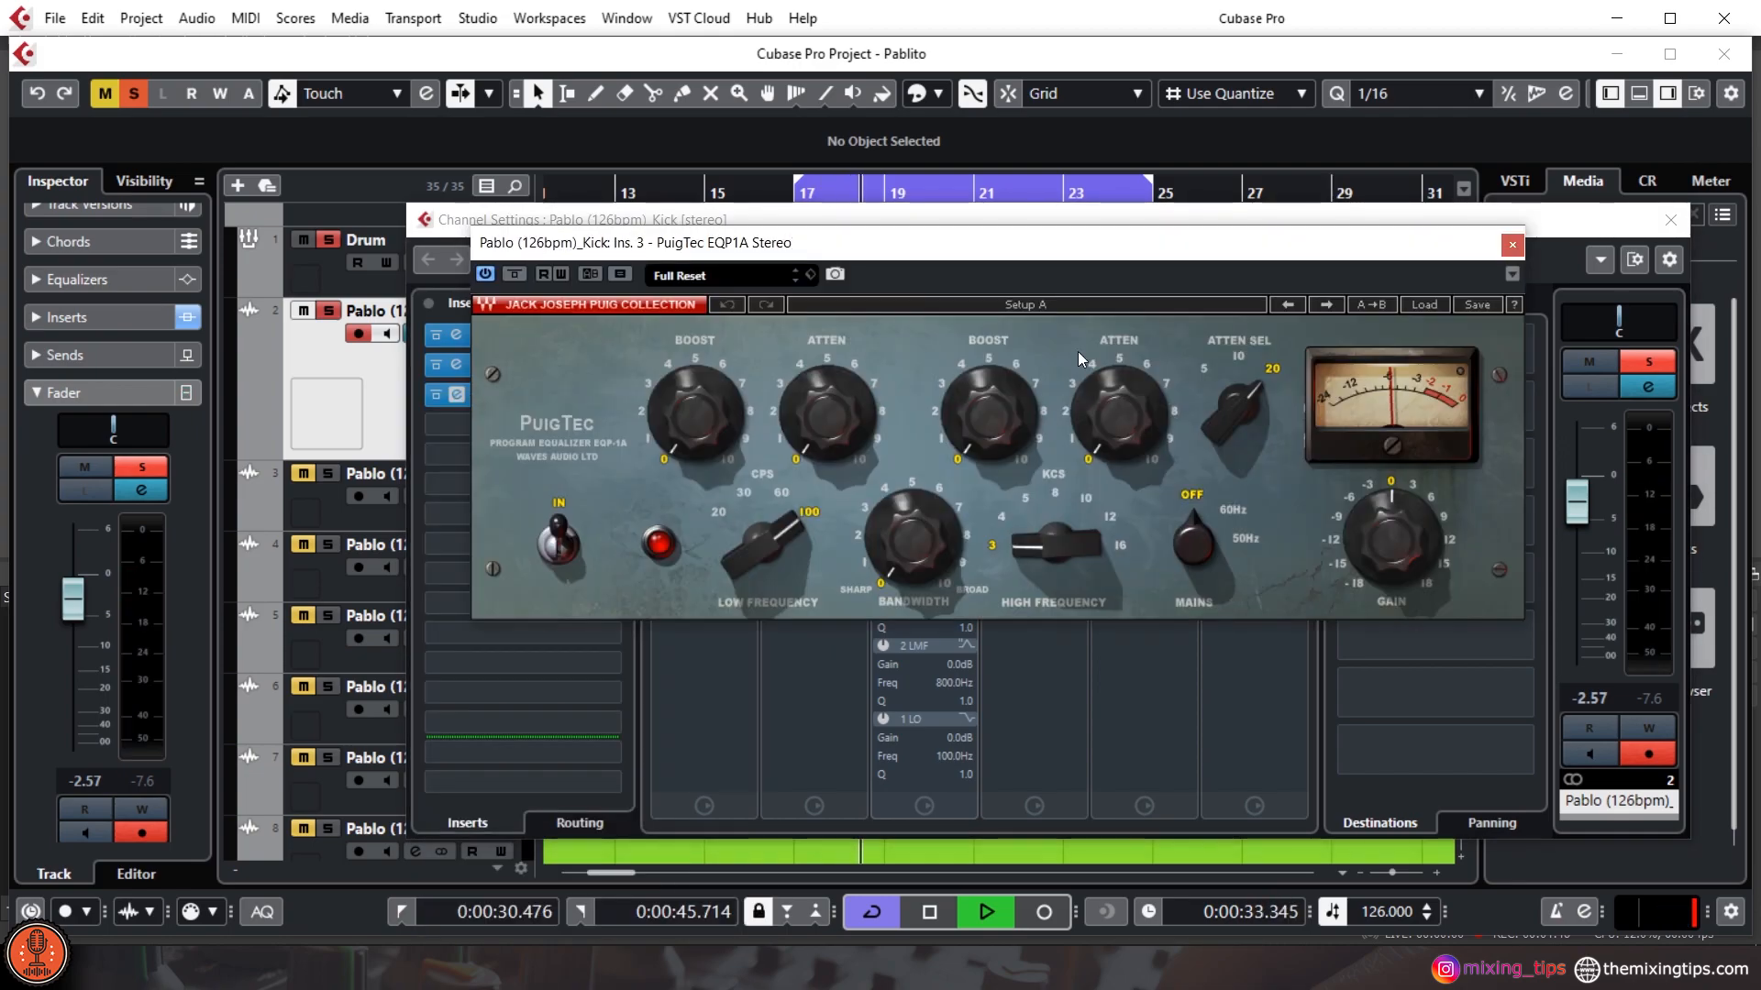
drag(1176, 347, 1239, 326)
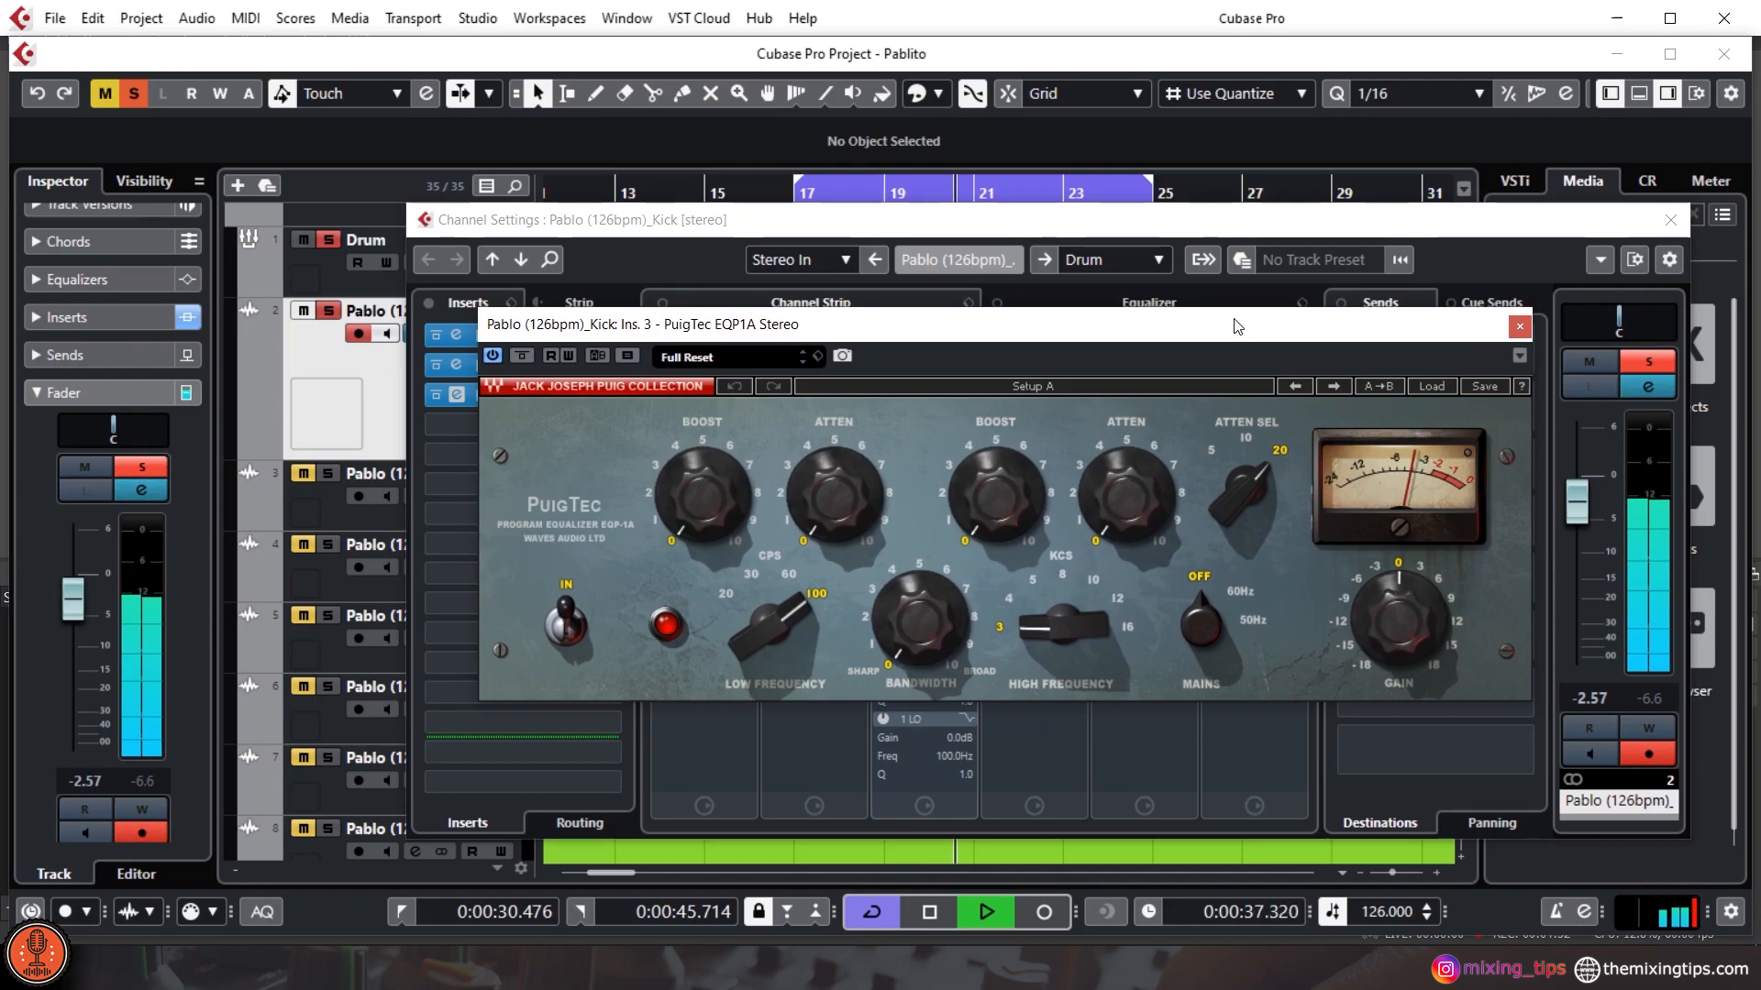
- Select 60 as the PuigTec's low frequency and set its low boost to about 2.9, comparing against bypass along the way
click(796, 567)
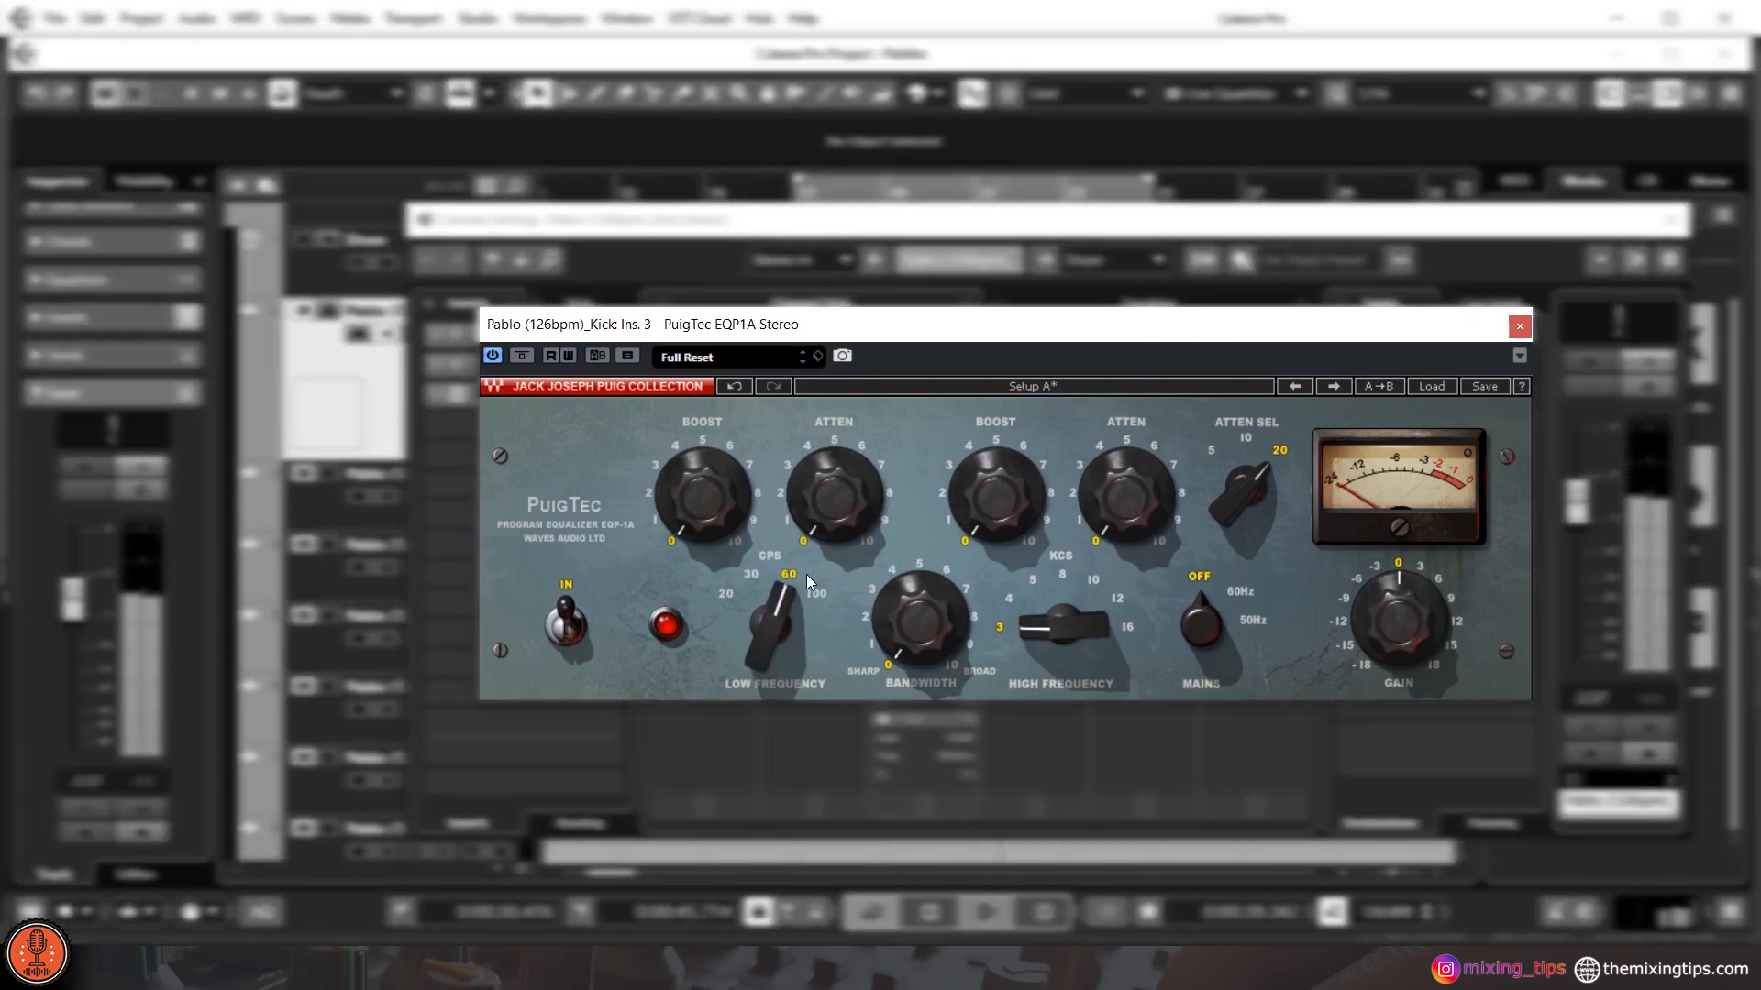
click(689, 508)
mouse_move(689, 508)
mouse_down()
mouse_move(689, 419)
mouse_move(681, 506)
mouse_up()
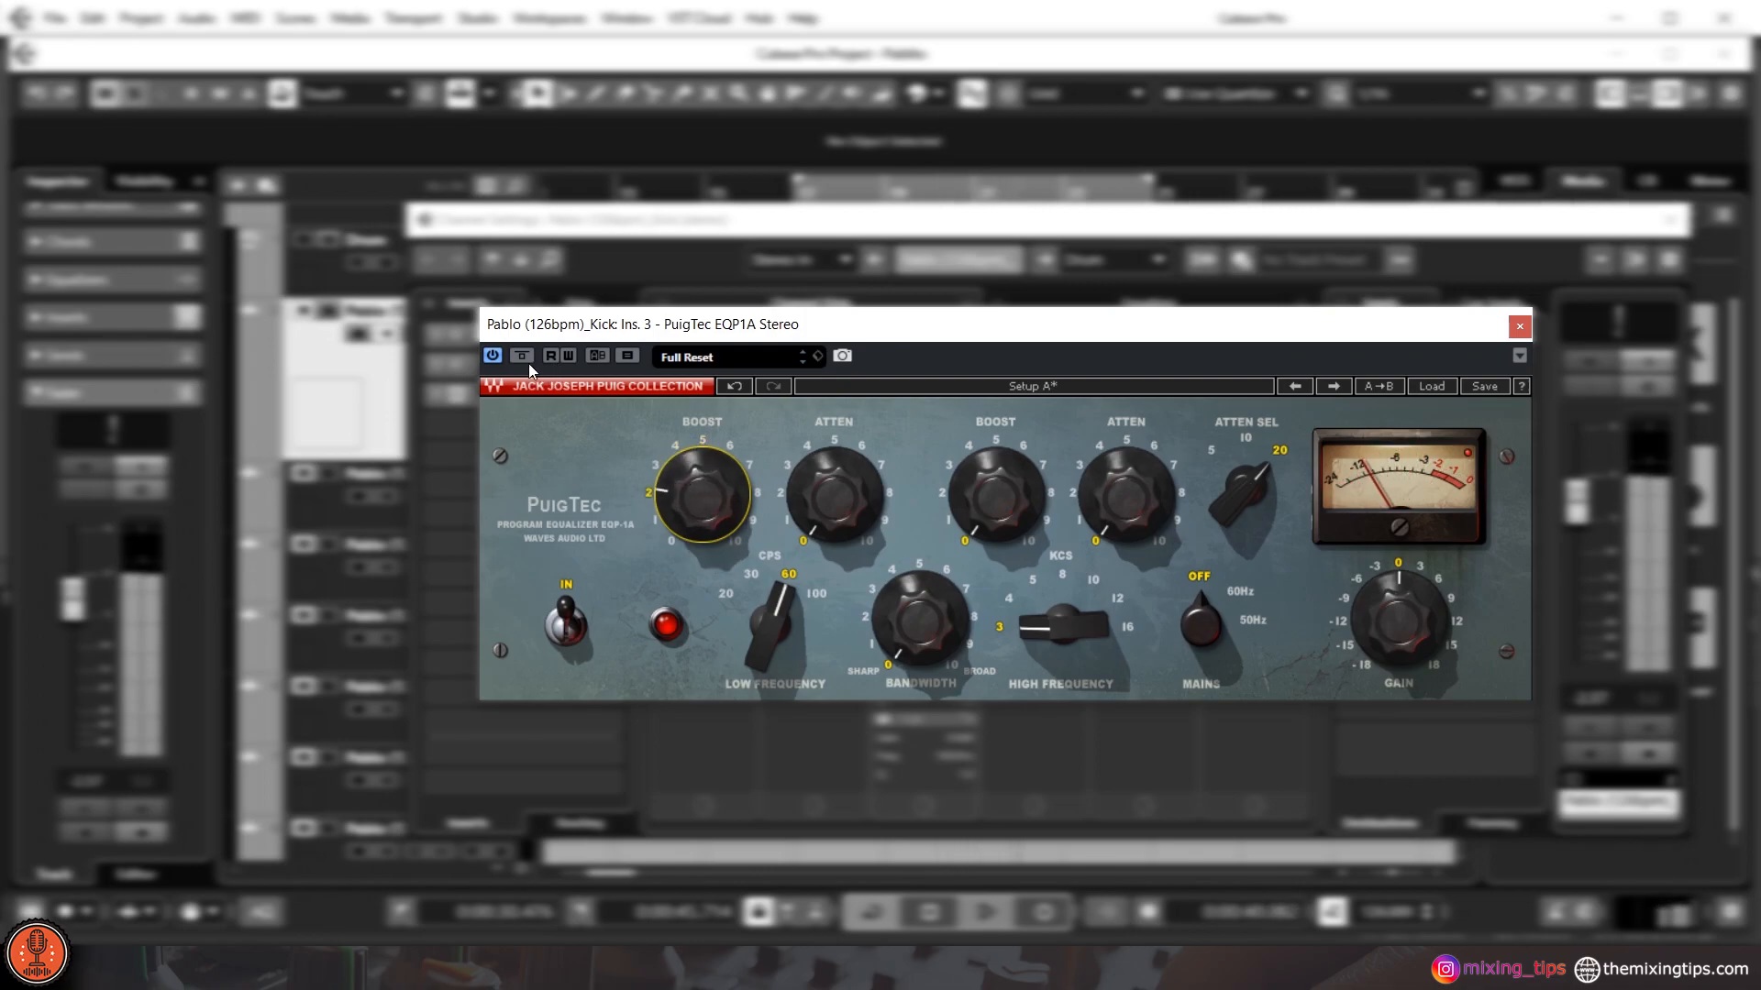
click(527, 361)
click(526, 359)
drag(684, 500, 675, 499)
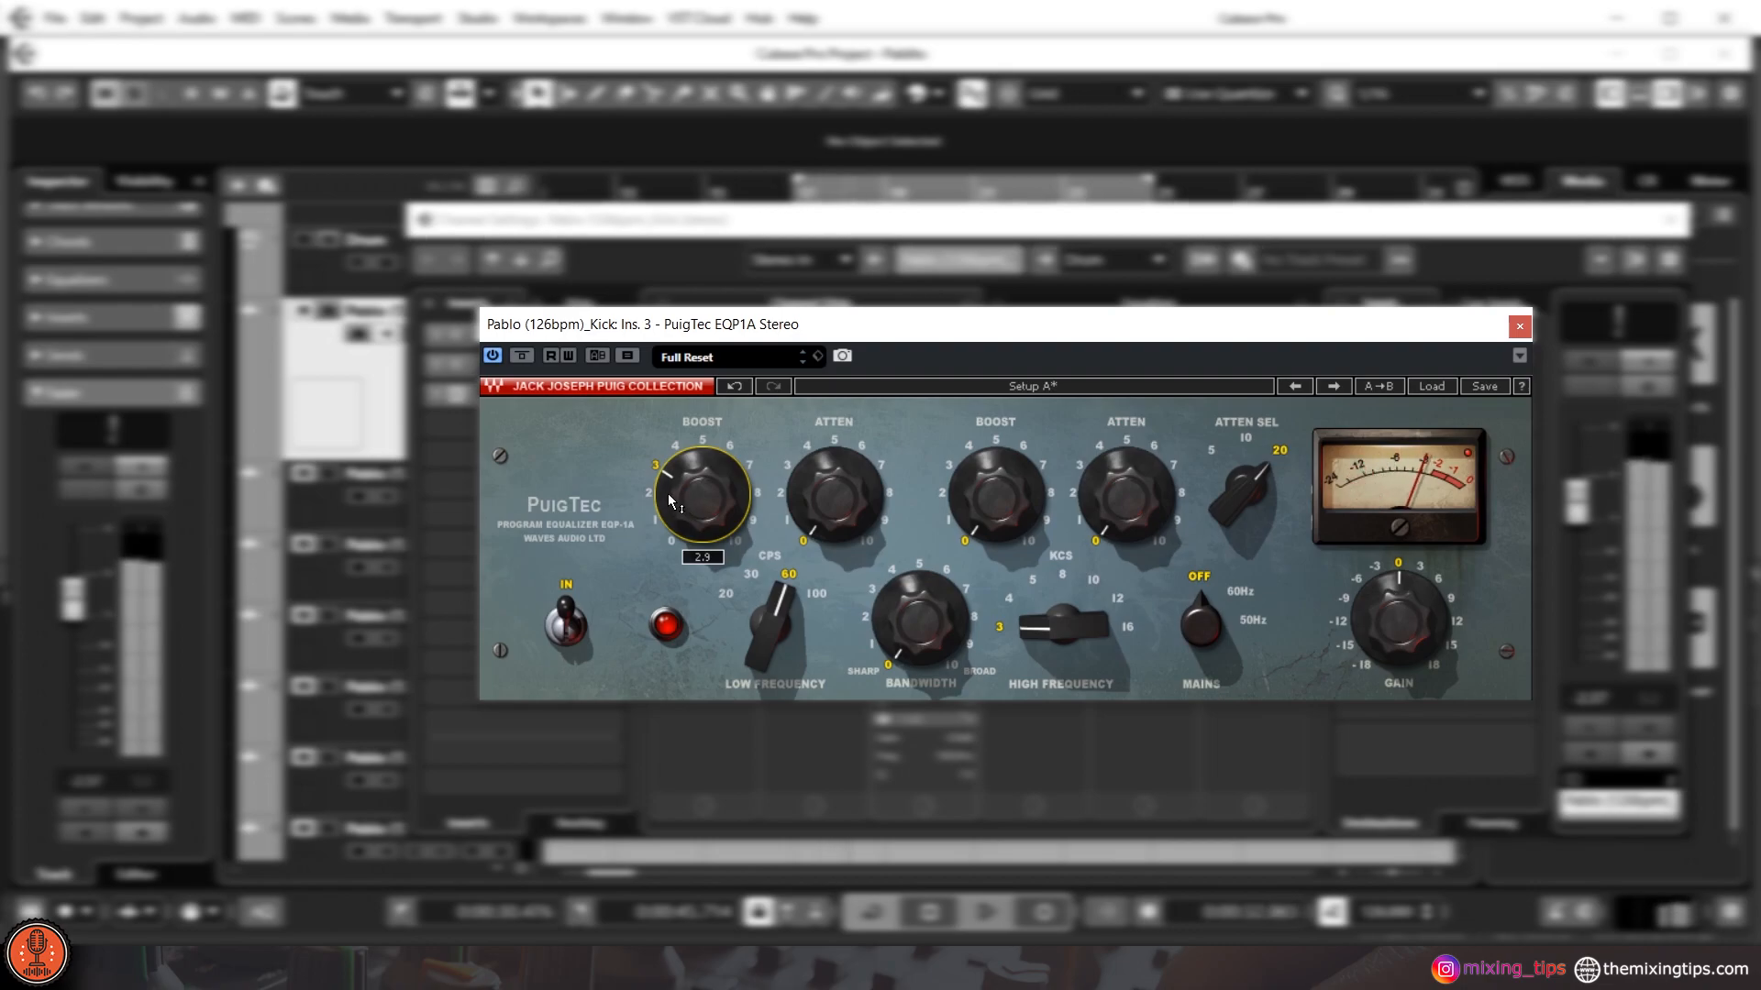
- Select 5 as the PuigTec's high frequency, set its high boost to about 5, and bypass the plugin to compare
click(1031, 580)
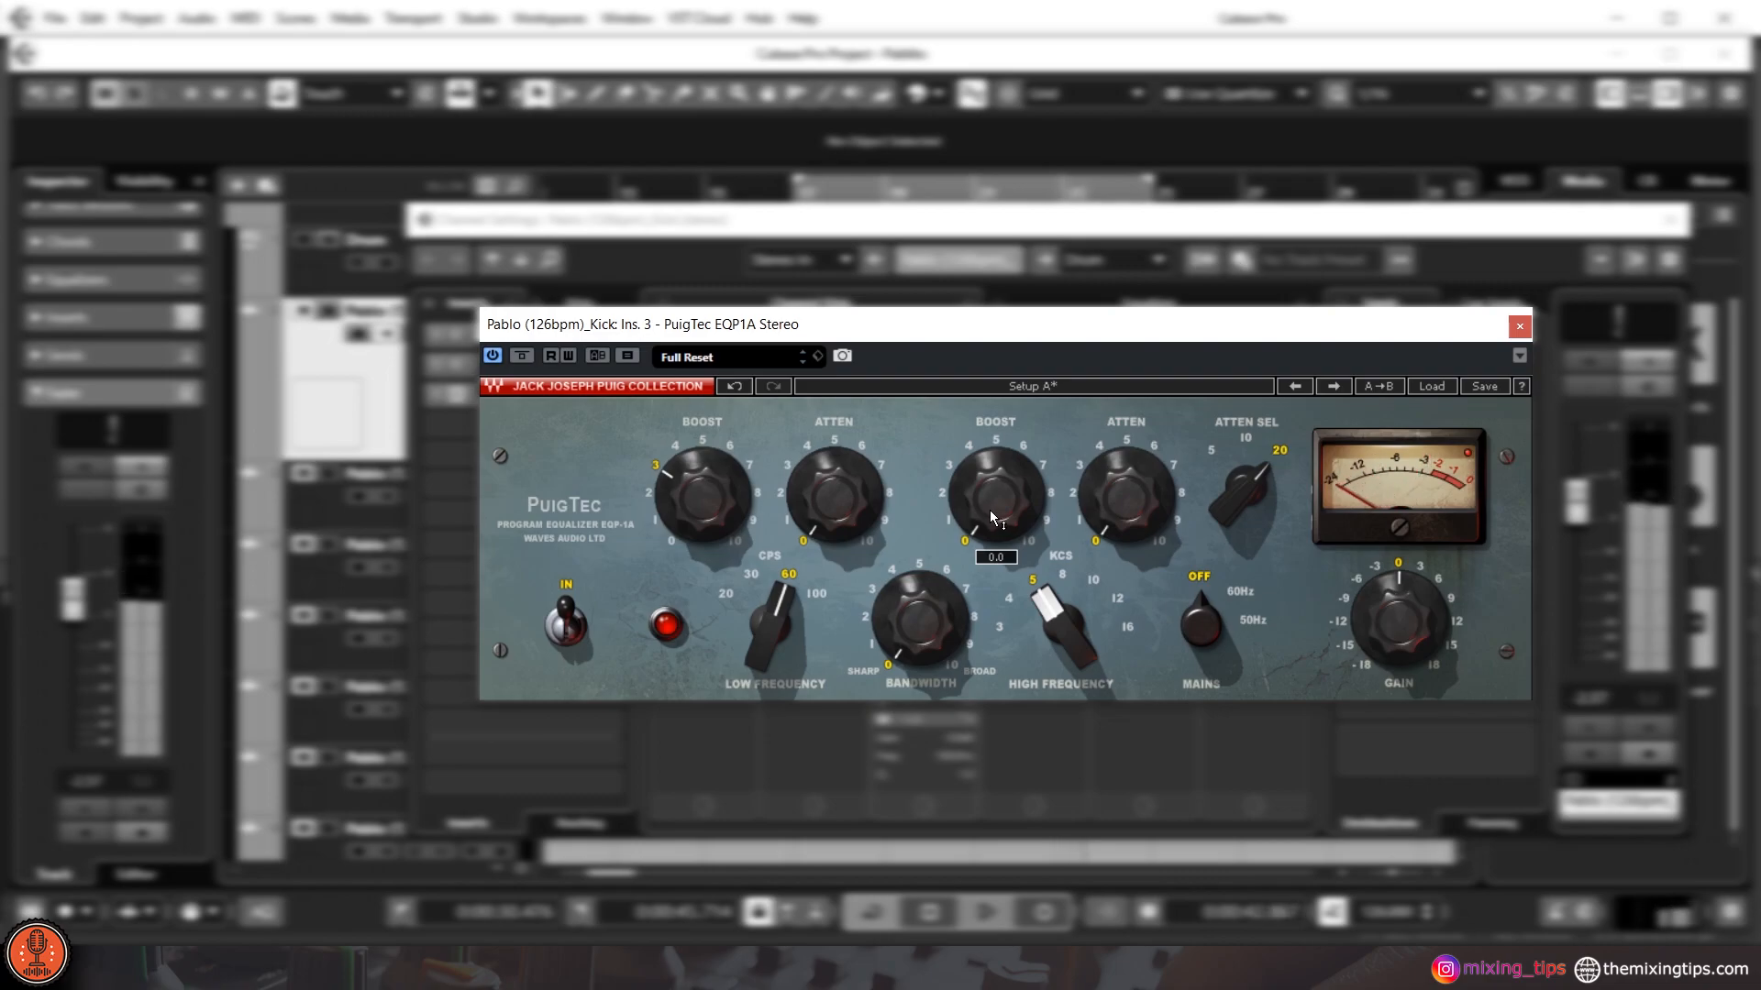
drag(983, 509, 983, 424)
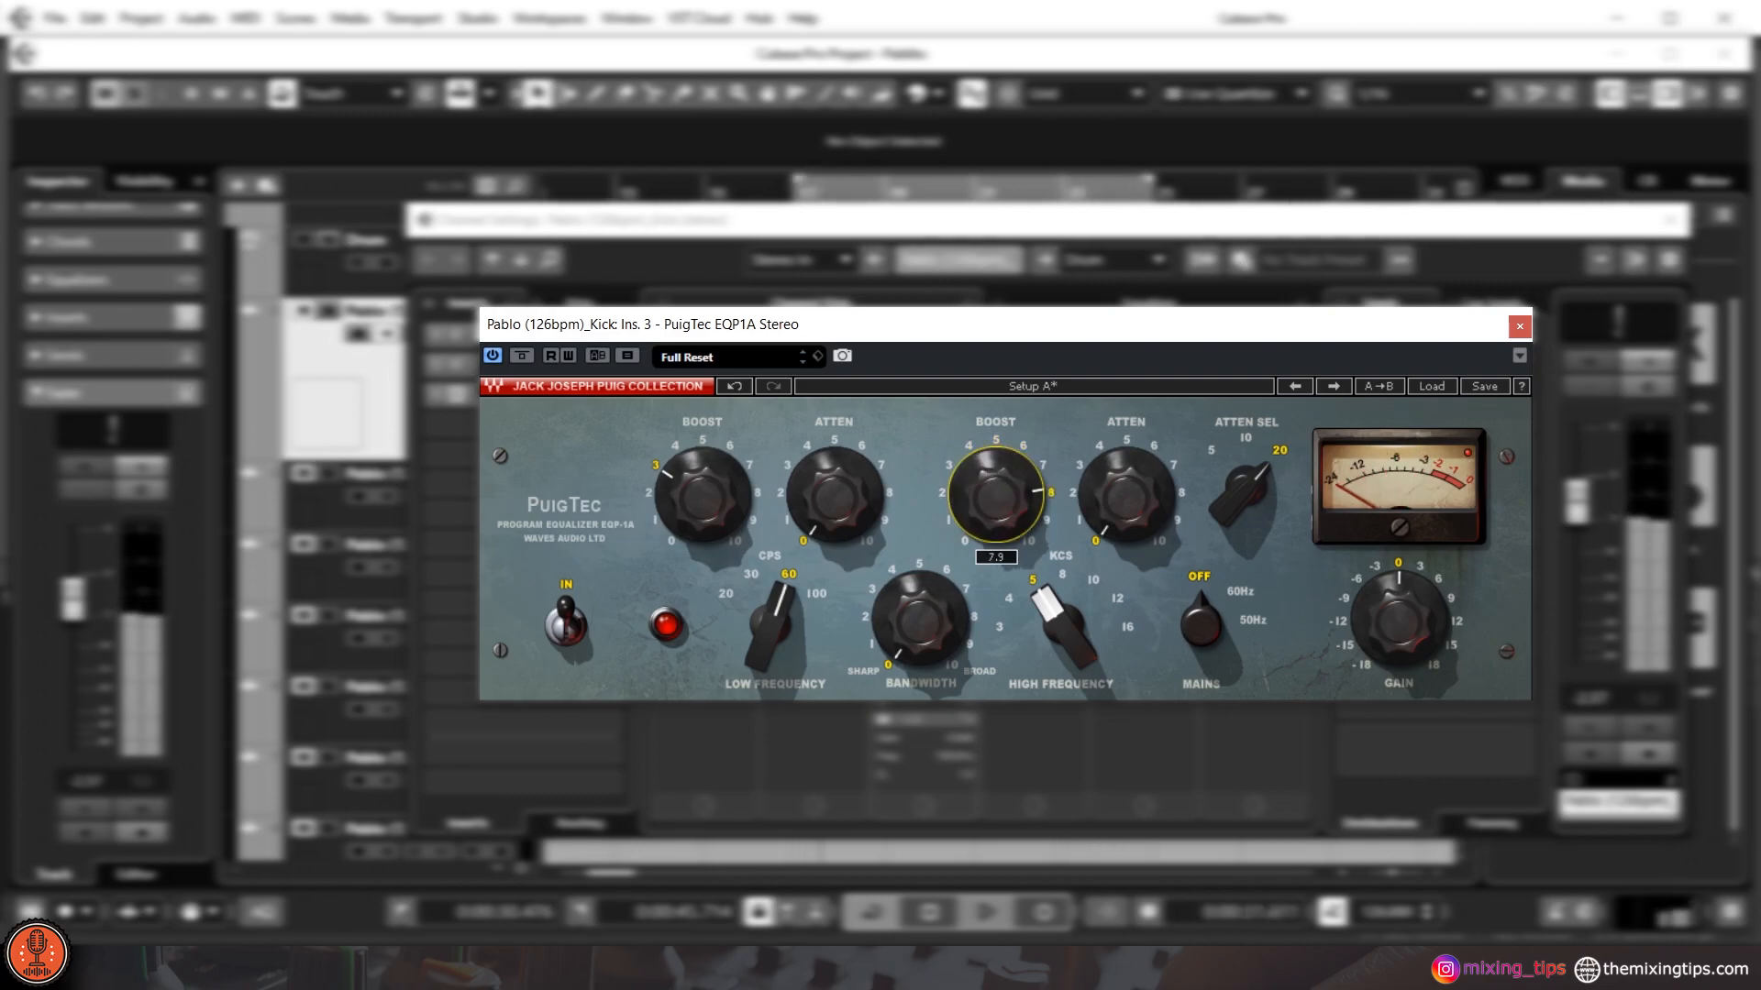
drag(995, 495, 995, 514)
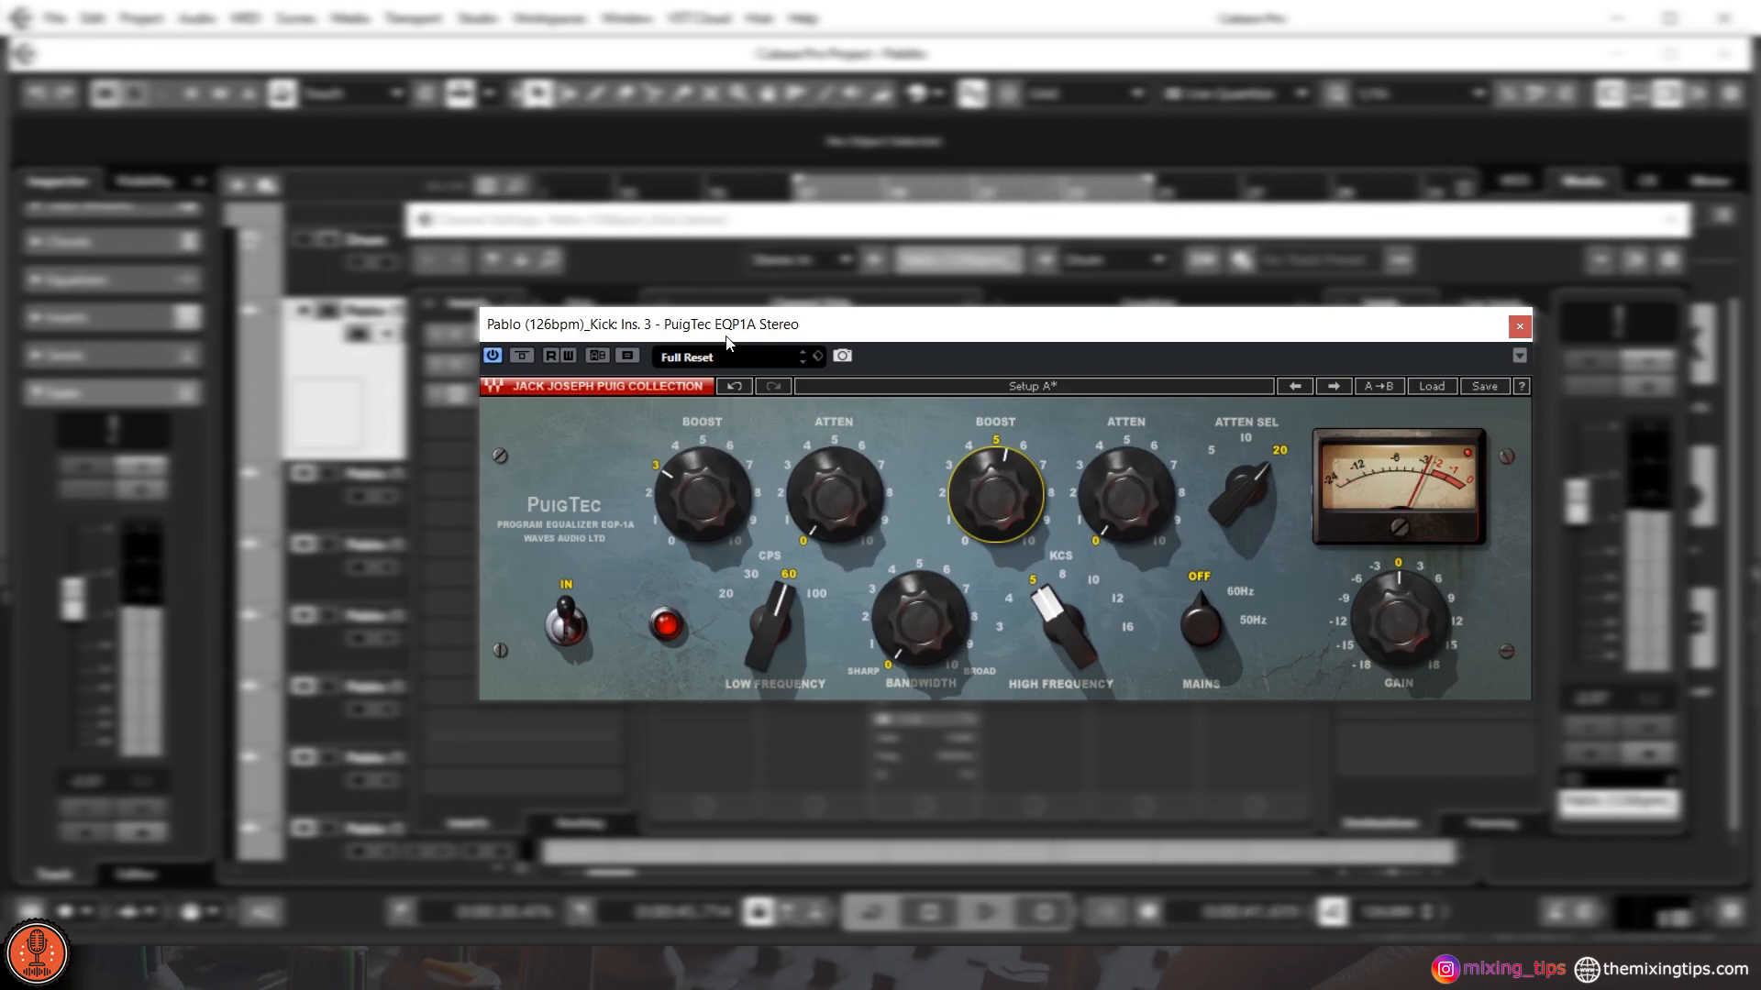
click(521, 357)
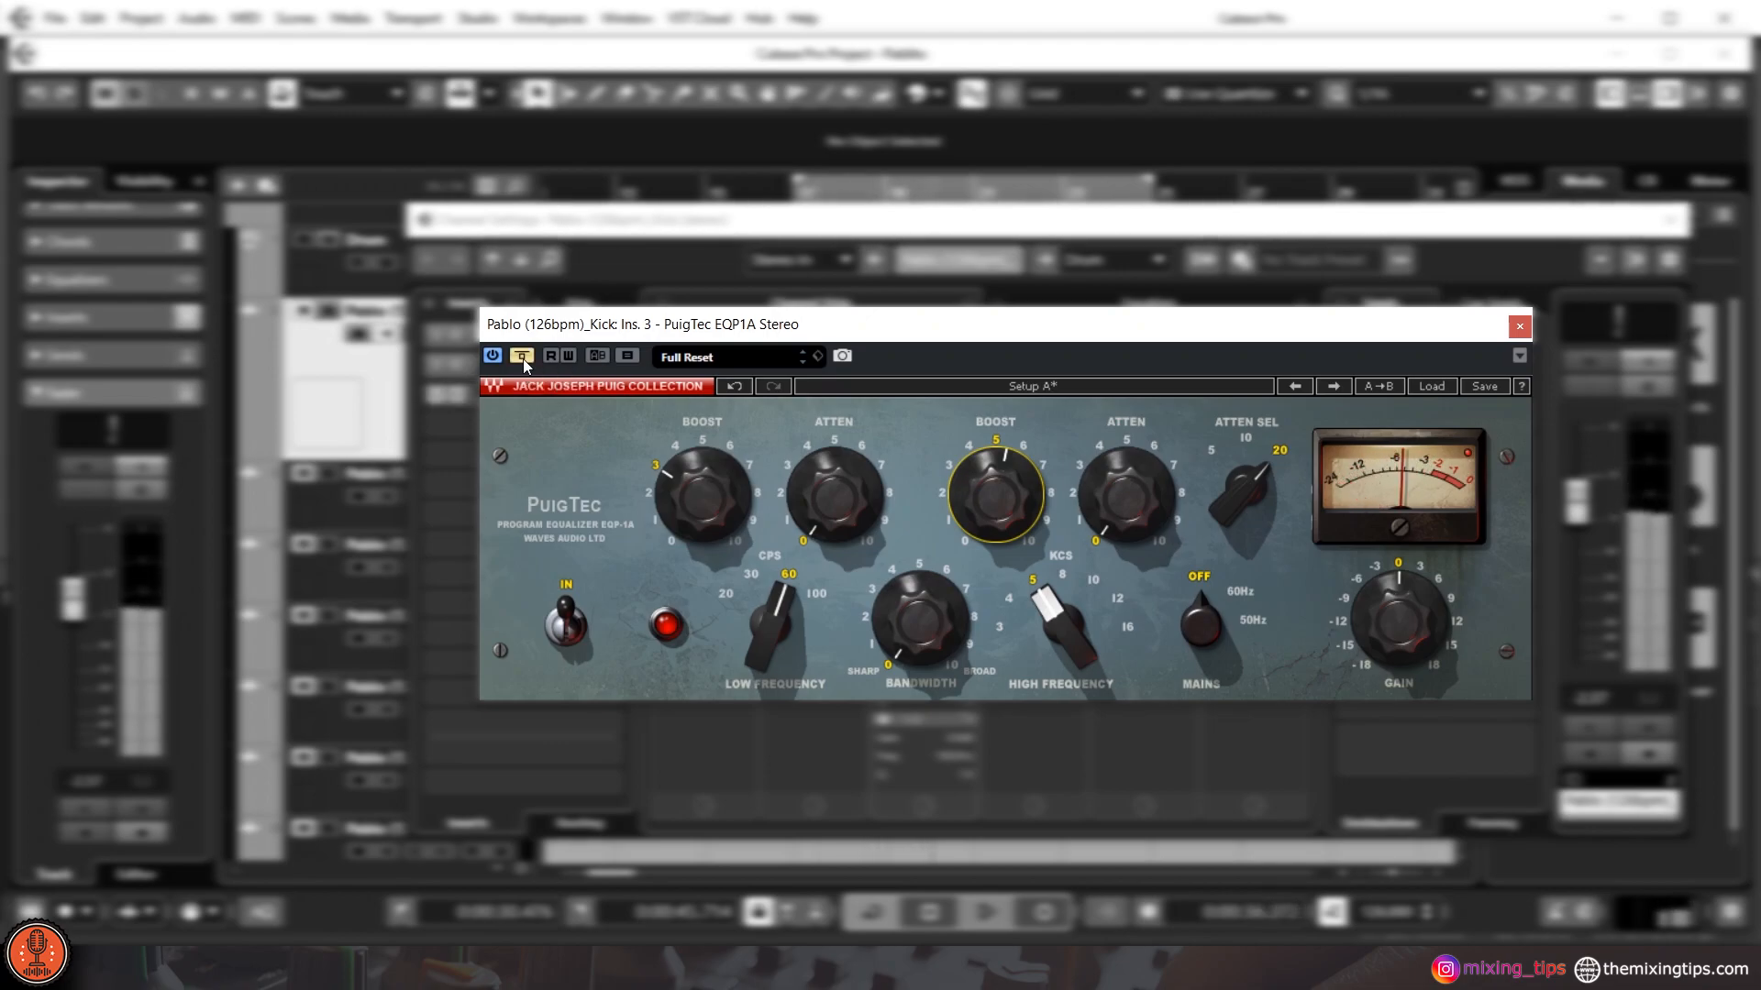
- Compare the kick's sound and peak level with the PuigTec active and bypassed, leaving the plugin active
click(522, 360)
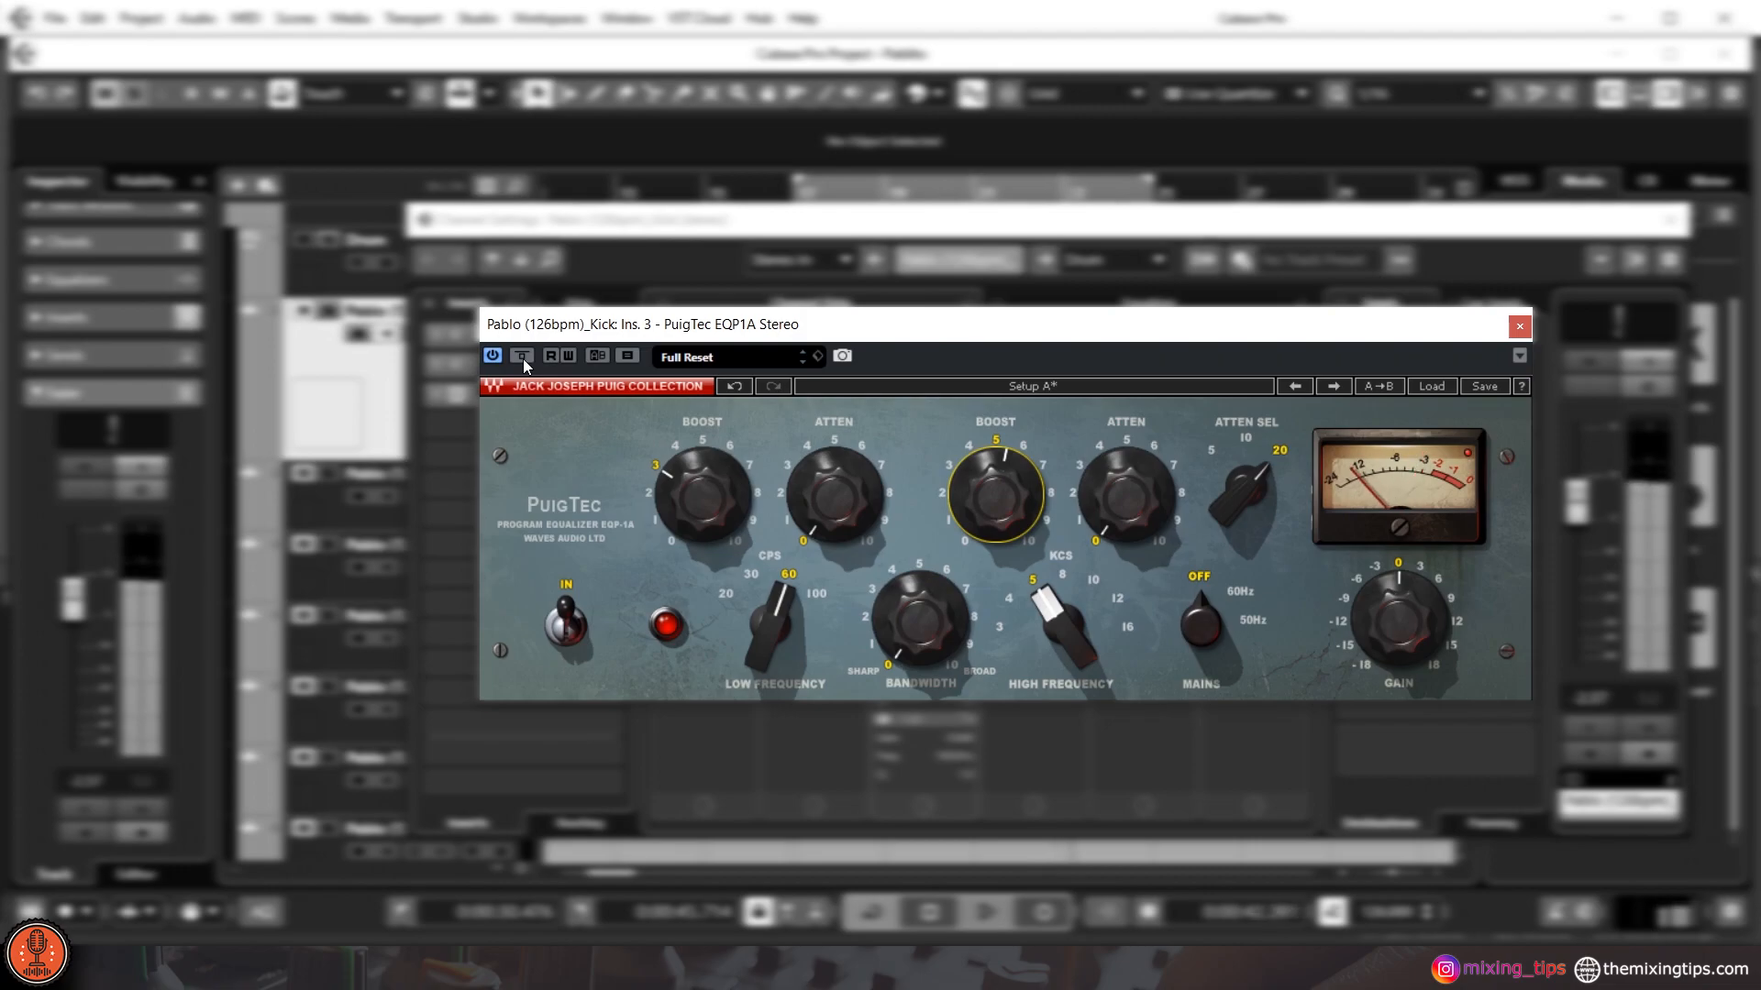
click(522, 356)
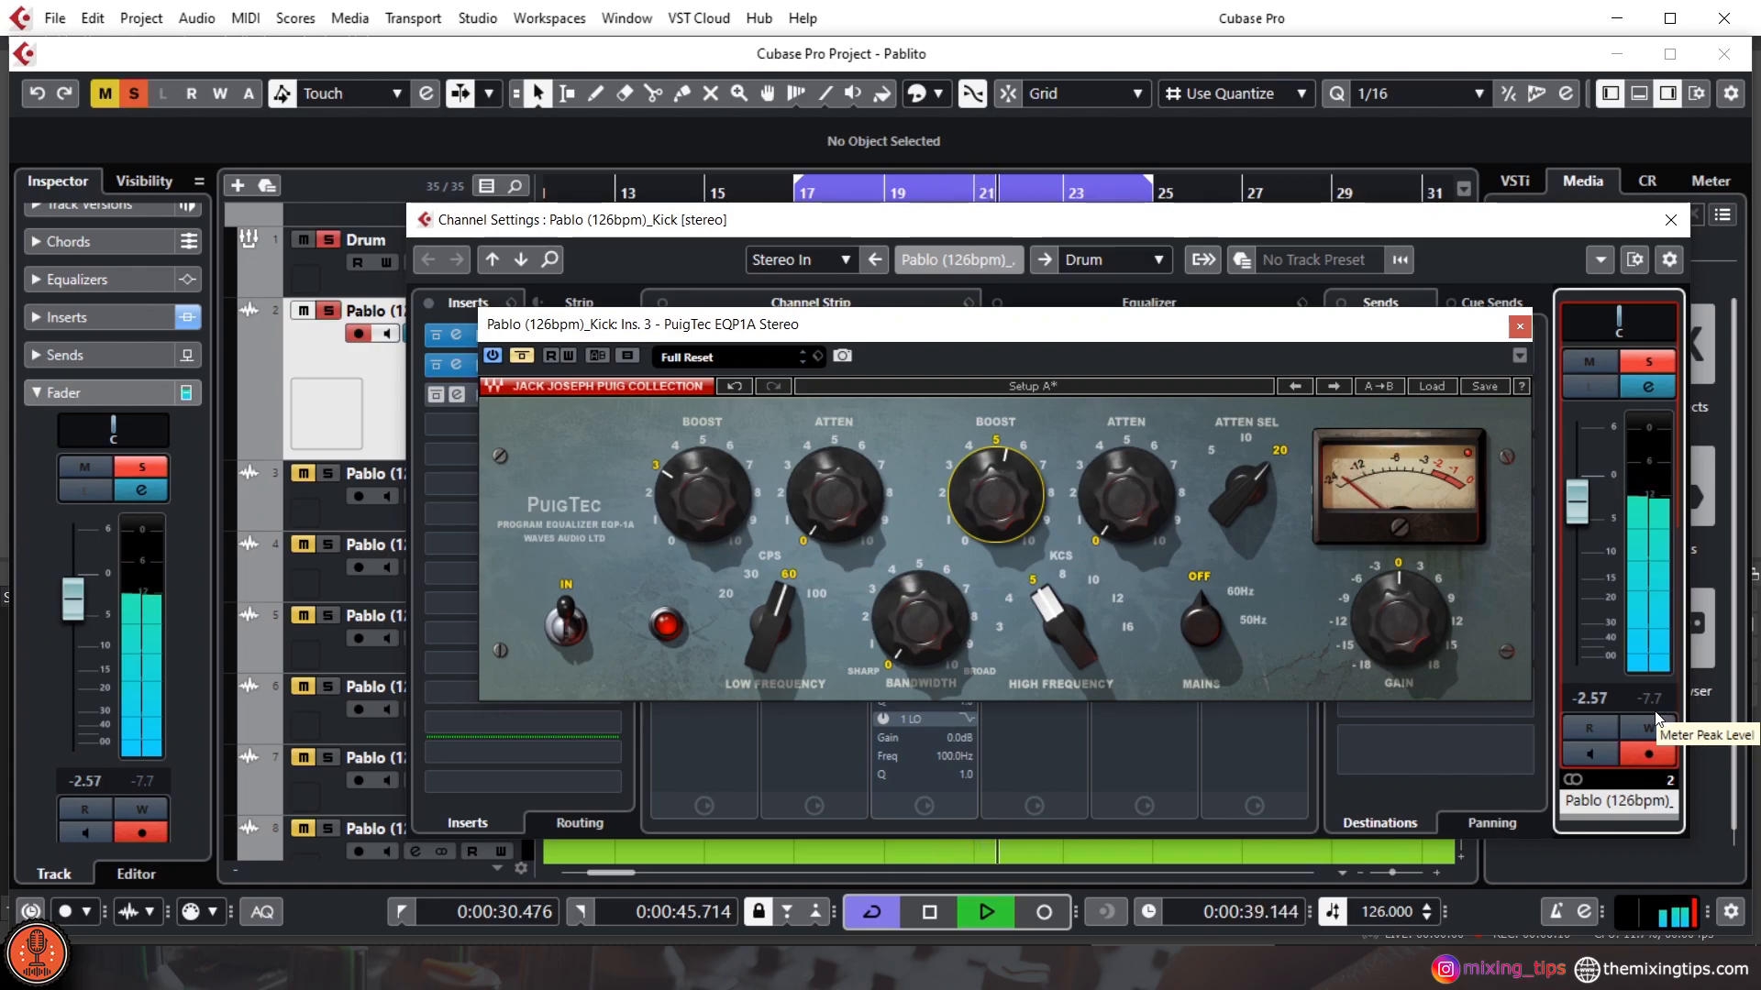
click(522, 356)
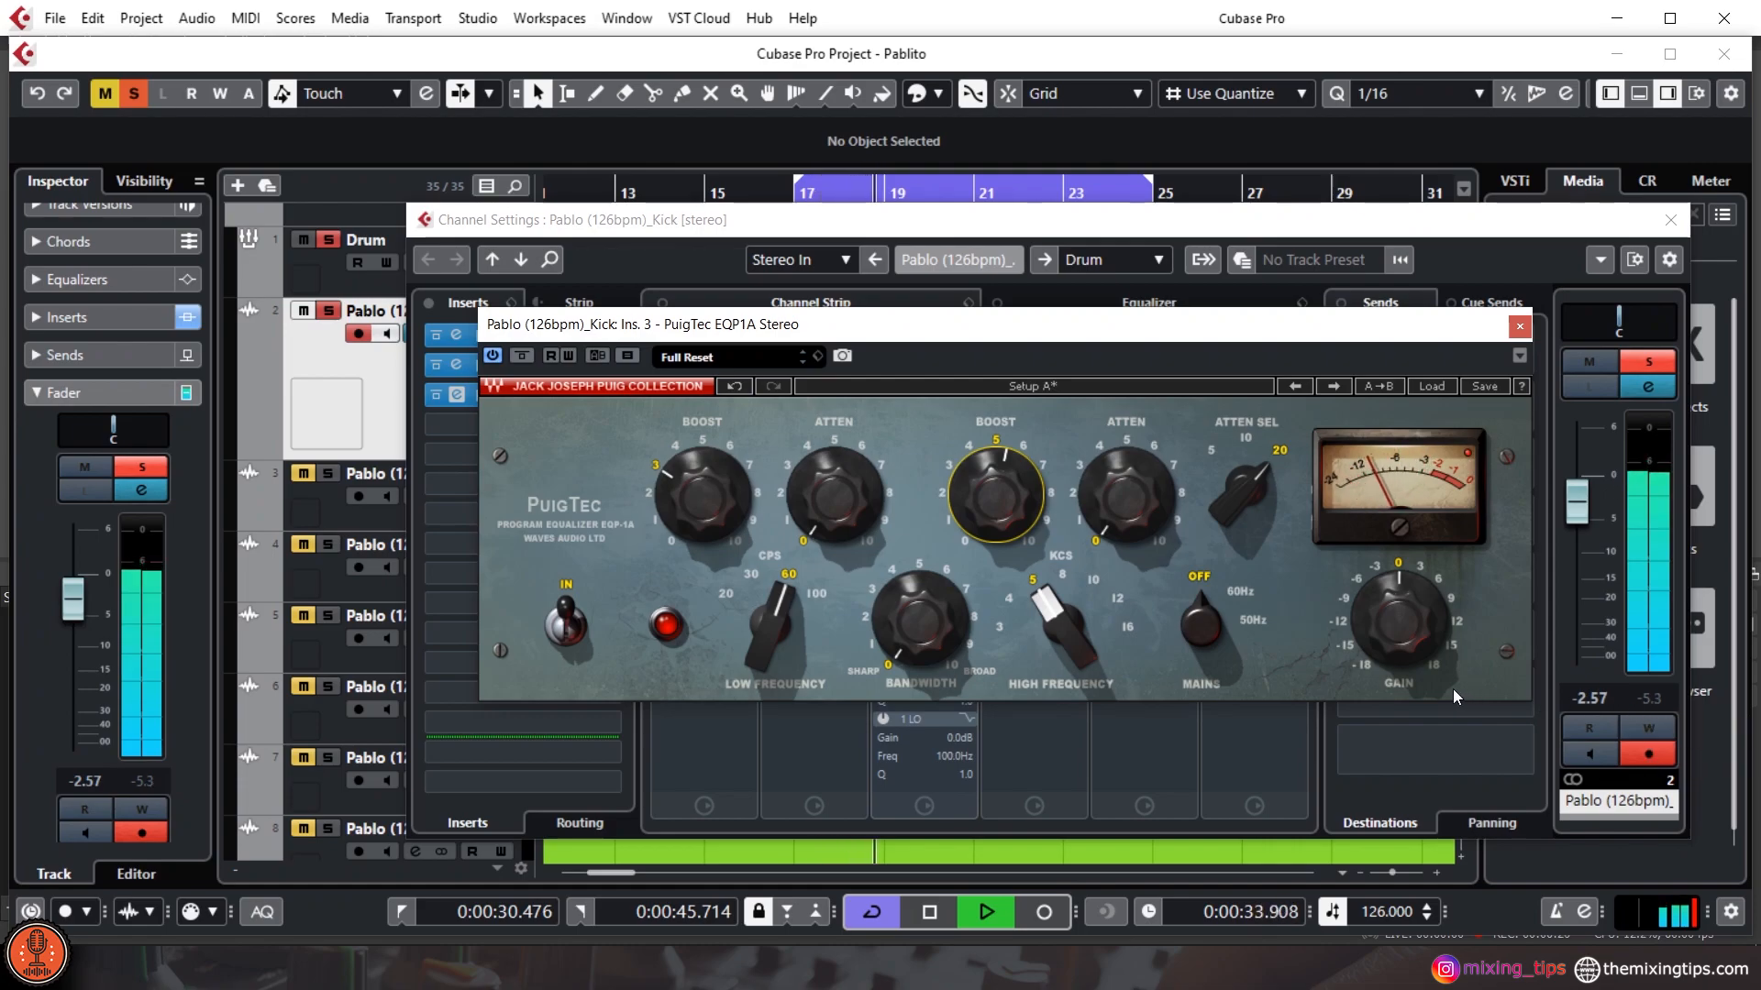
- Lower the PuigTec's output gain to about -1.7 dB to match the bypassed peak level, and close the plugin window
mouse_move(1387, 598)
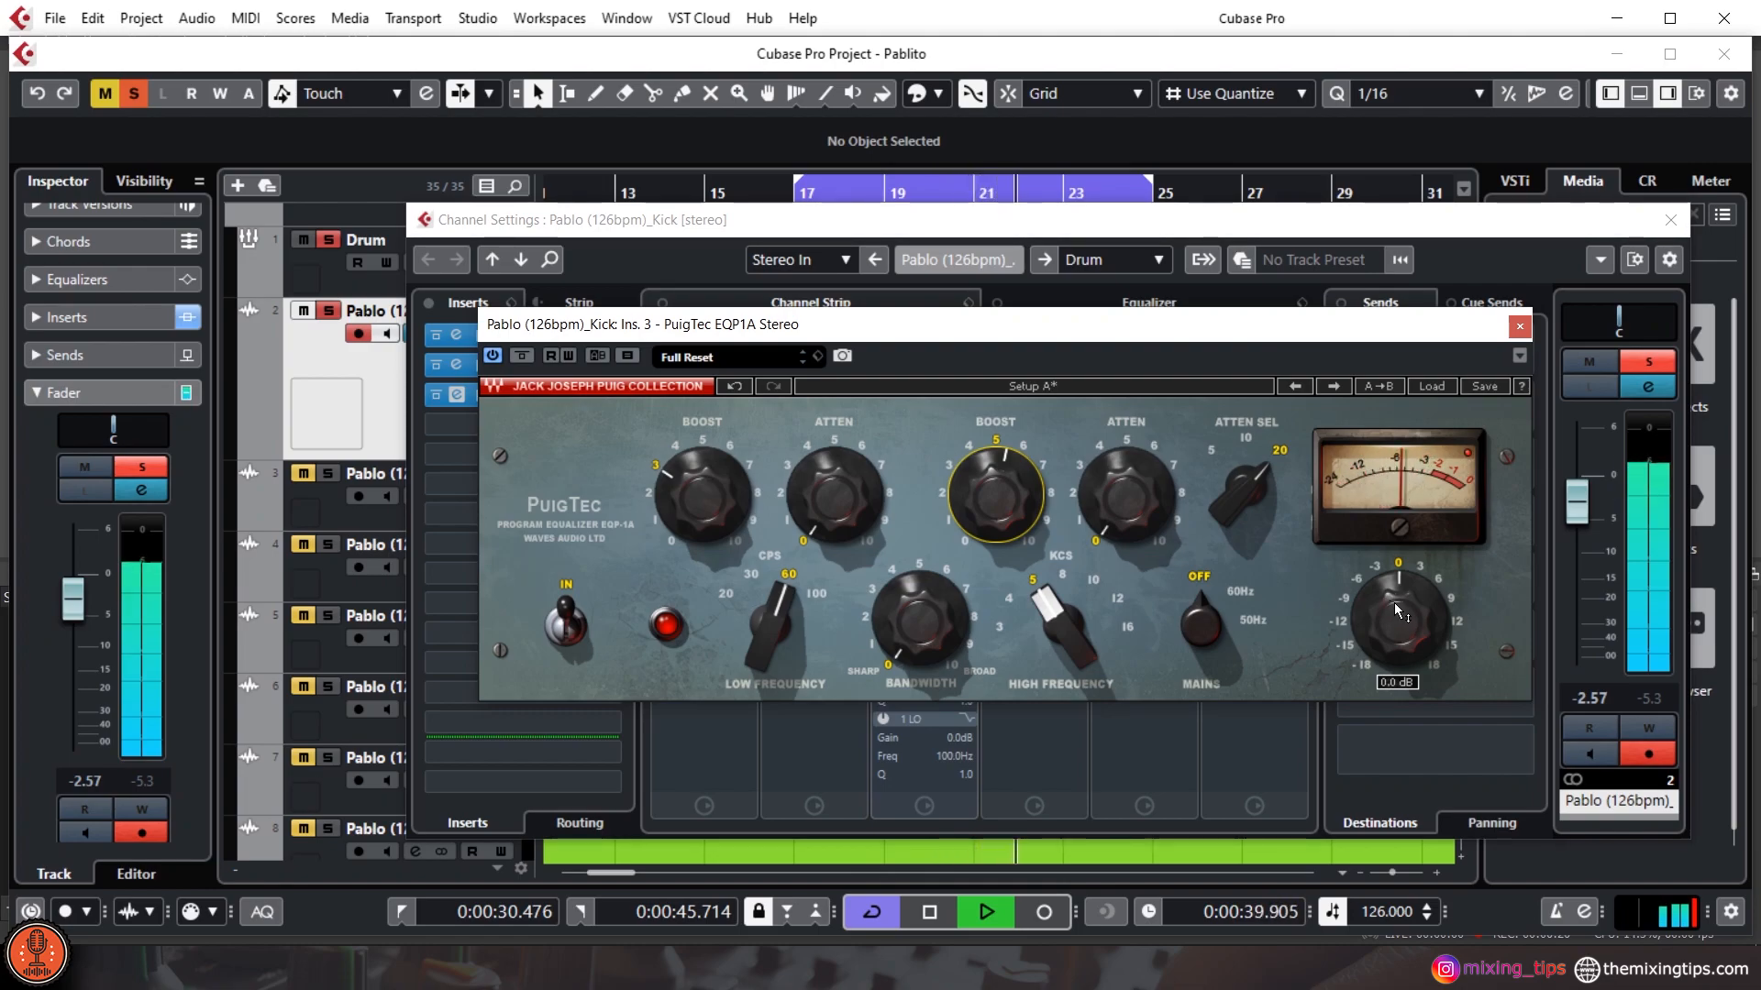
drag(1389, 602, 1388, 624)
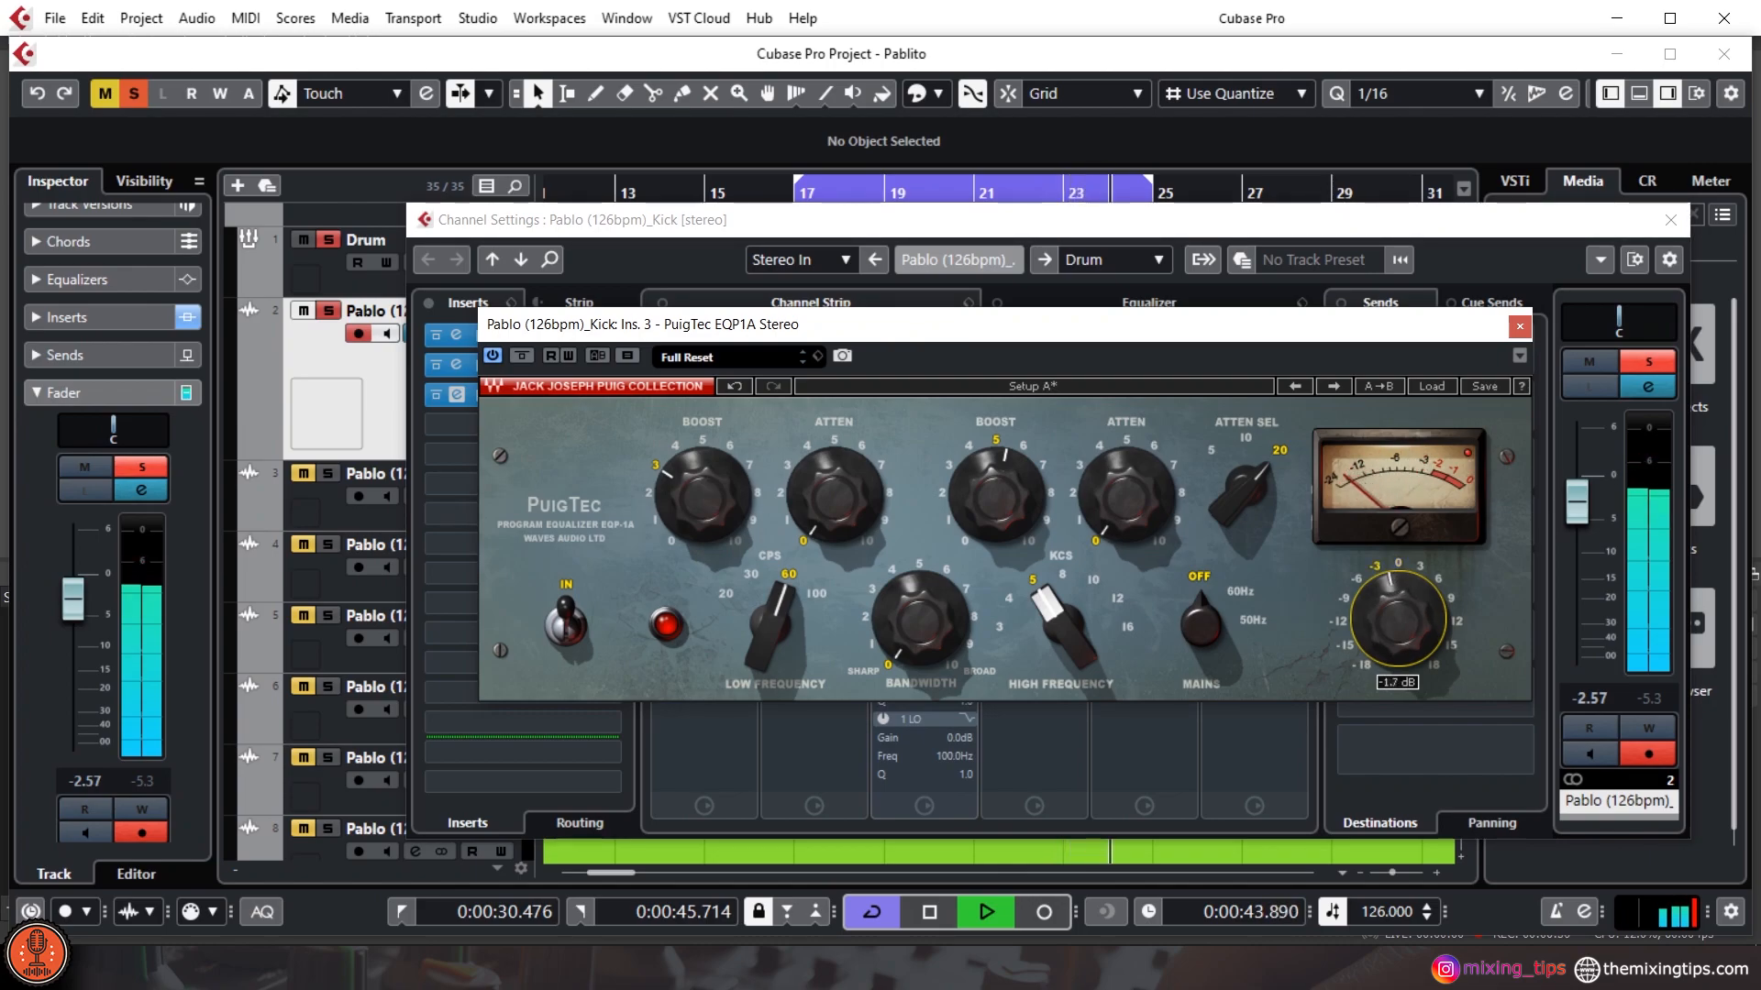
click(1645, 705)
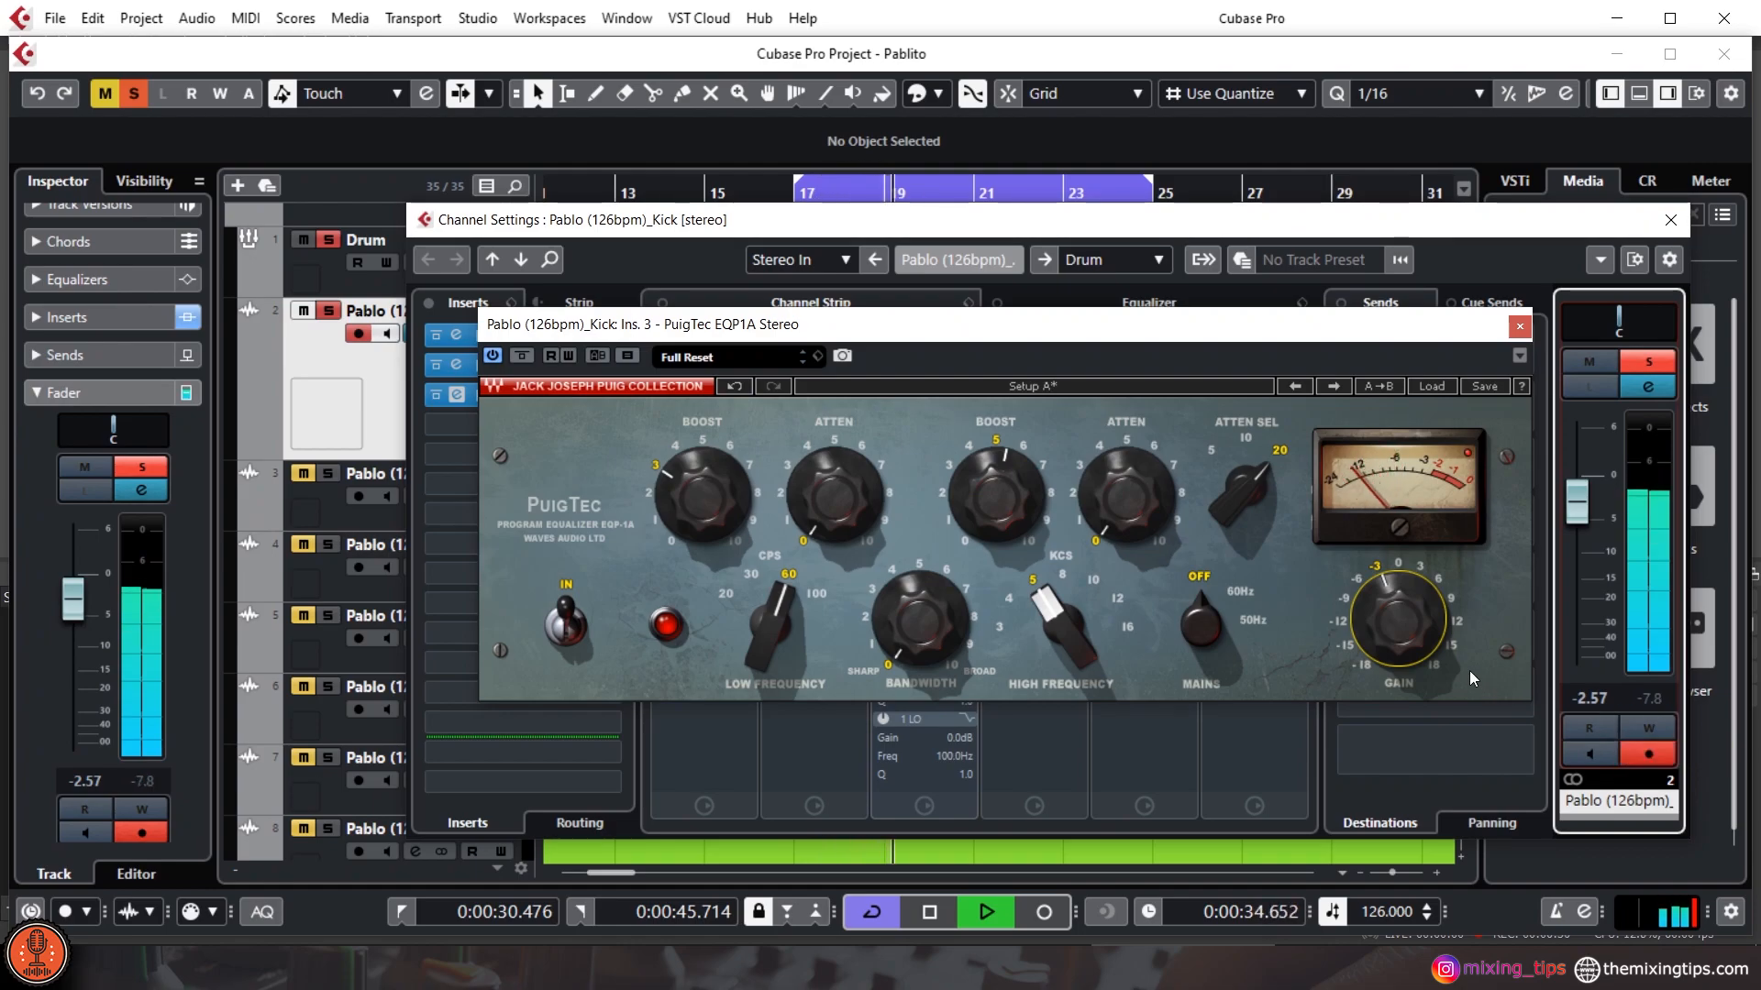
click(1396, 618)
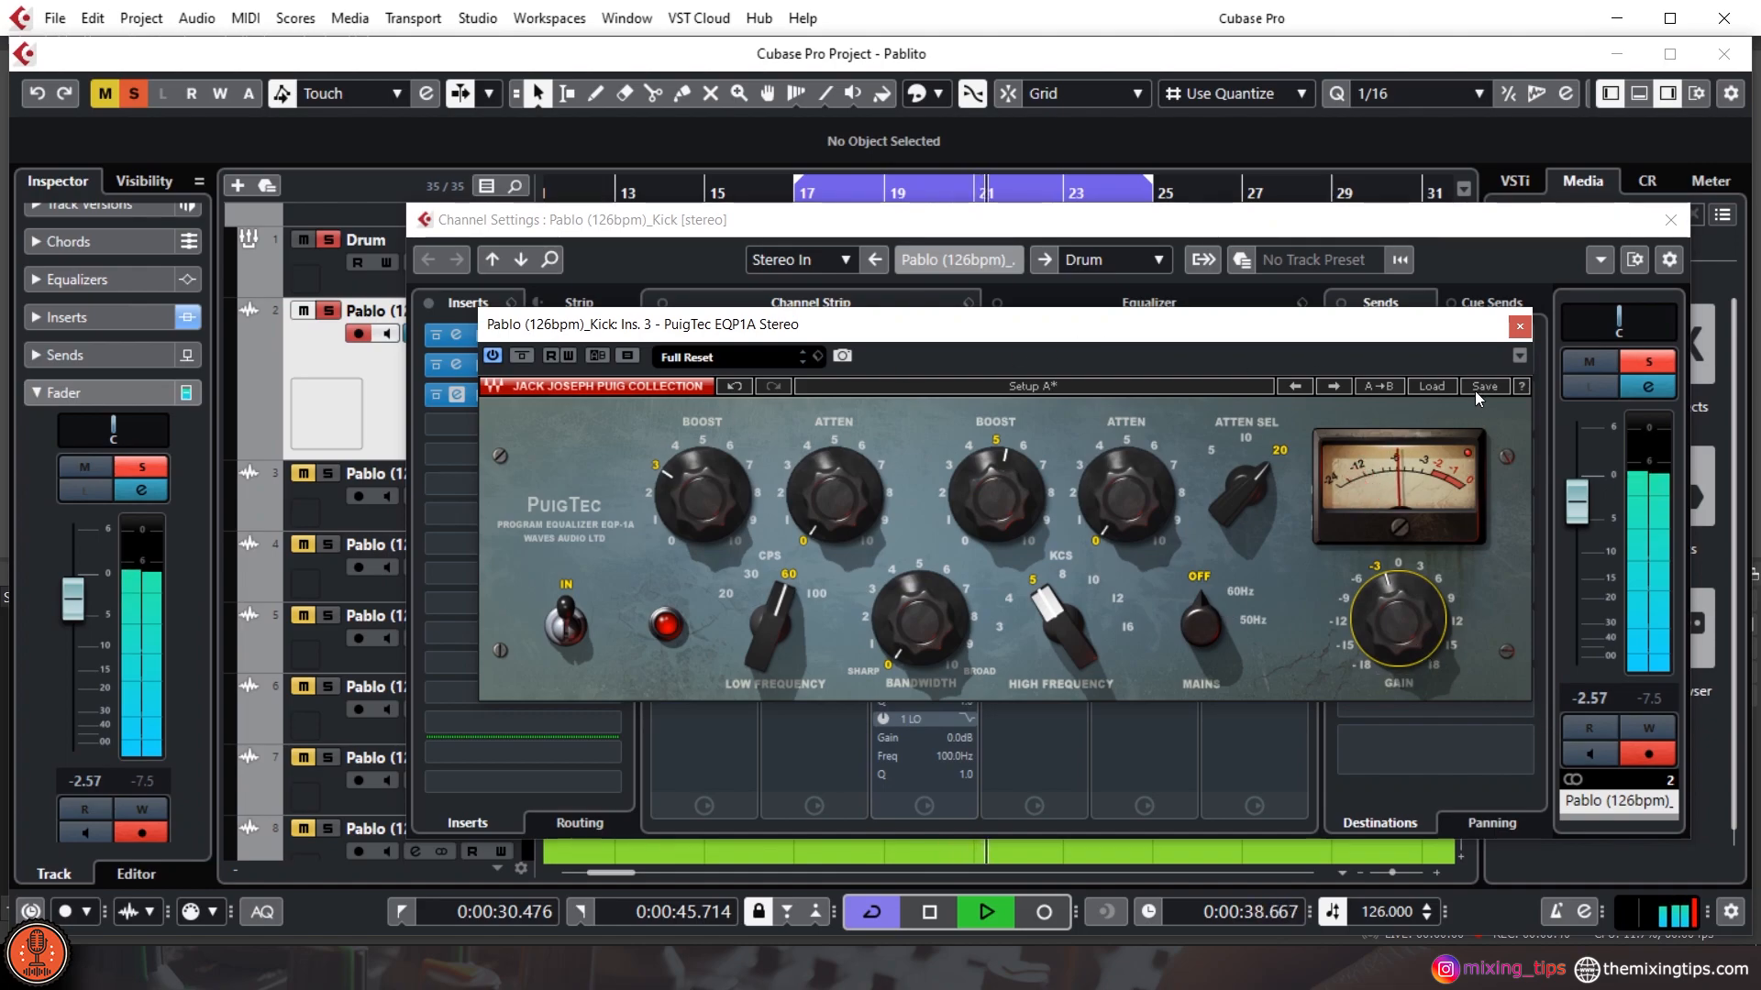
click(1519, 327)
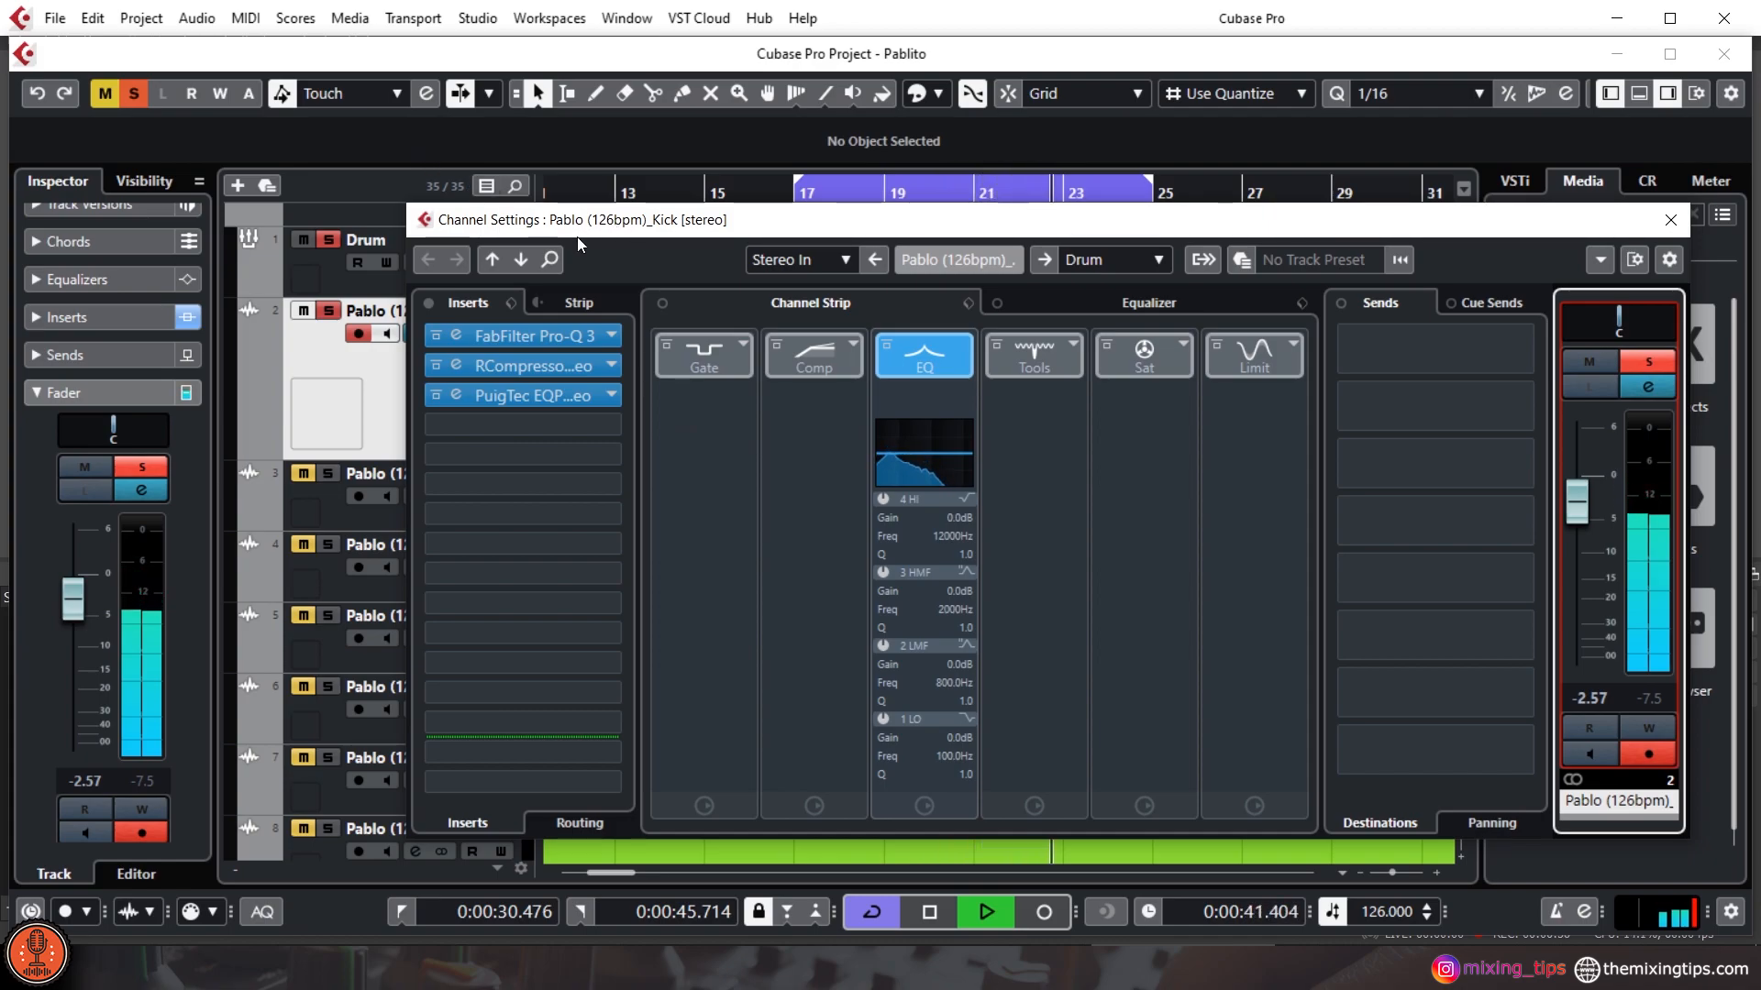
- Compare the kick with all of its inserts bypassed and active, leaving the inserts active
click(431, 304)
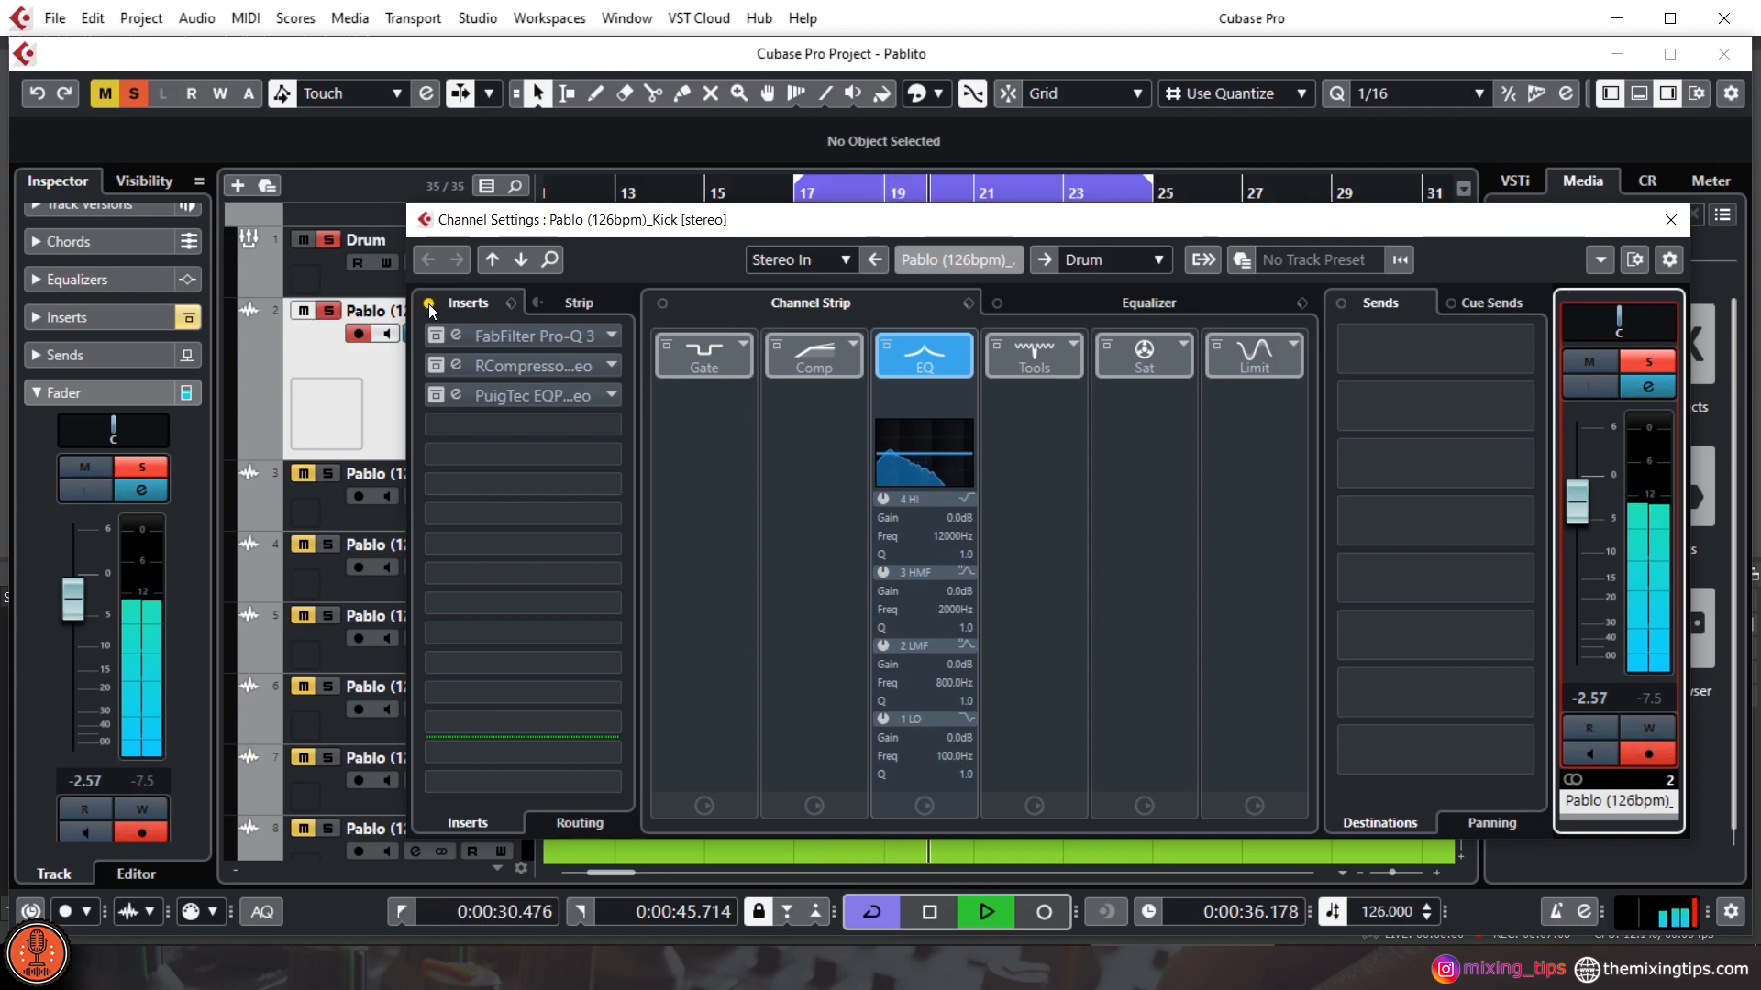
click(429, 304)
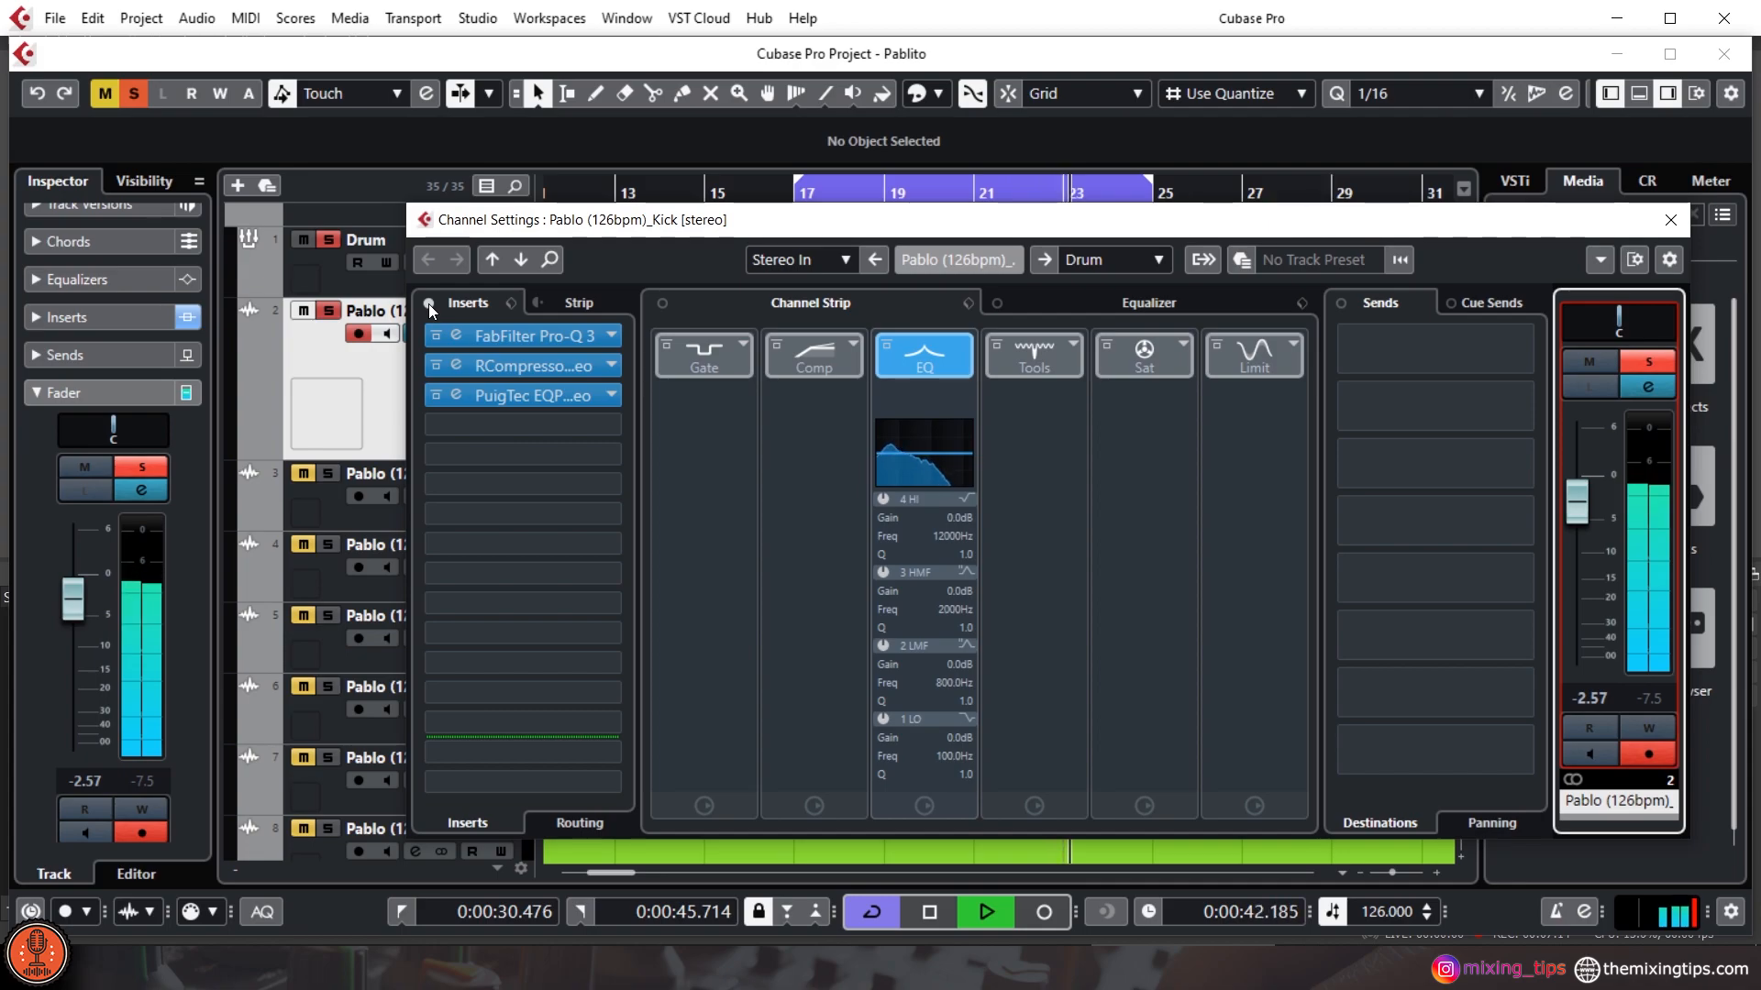
click(428, 305)
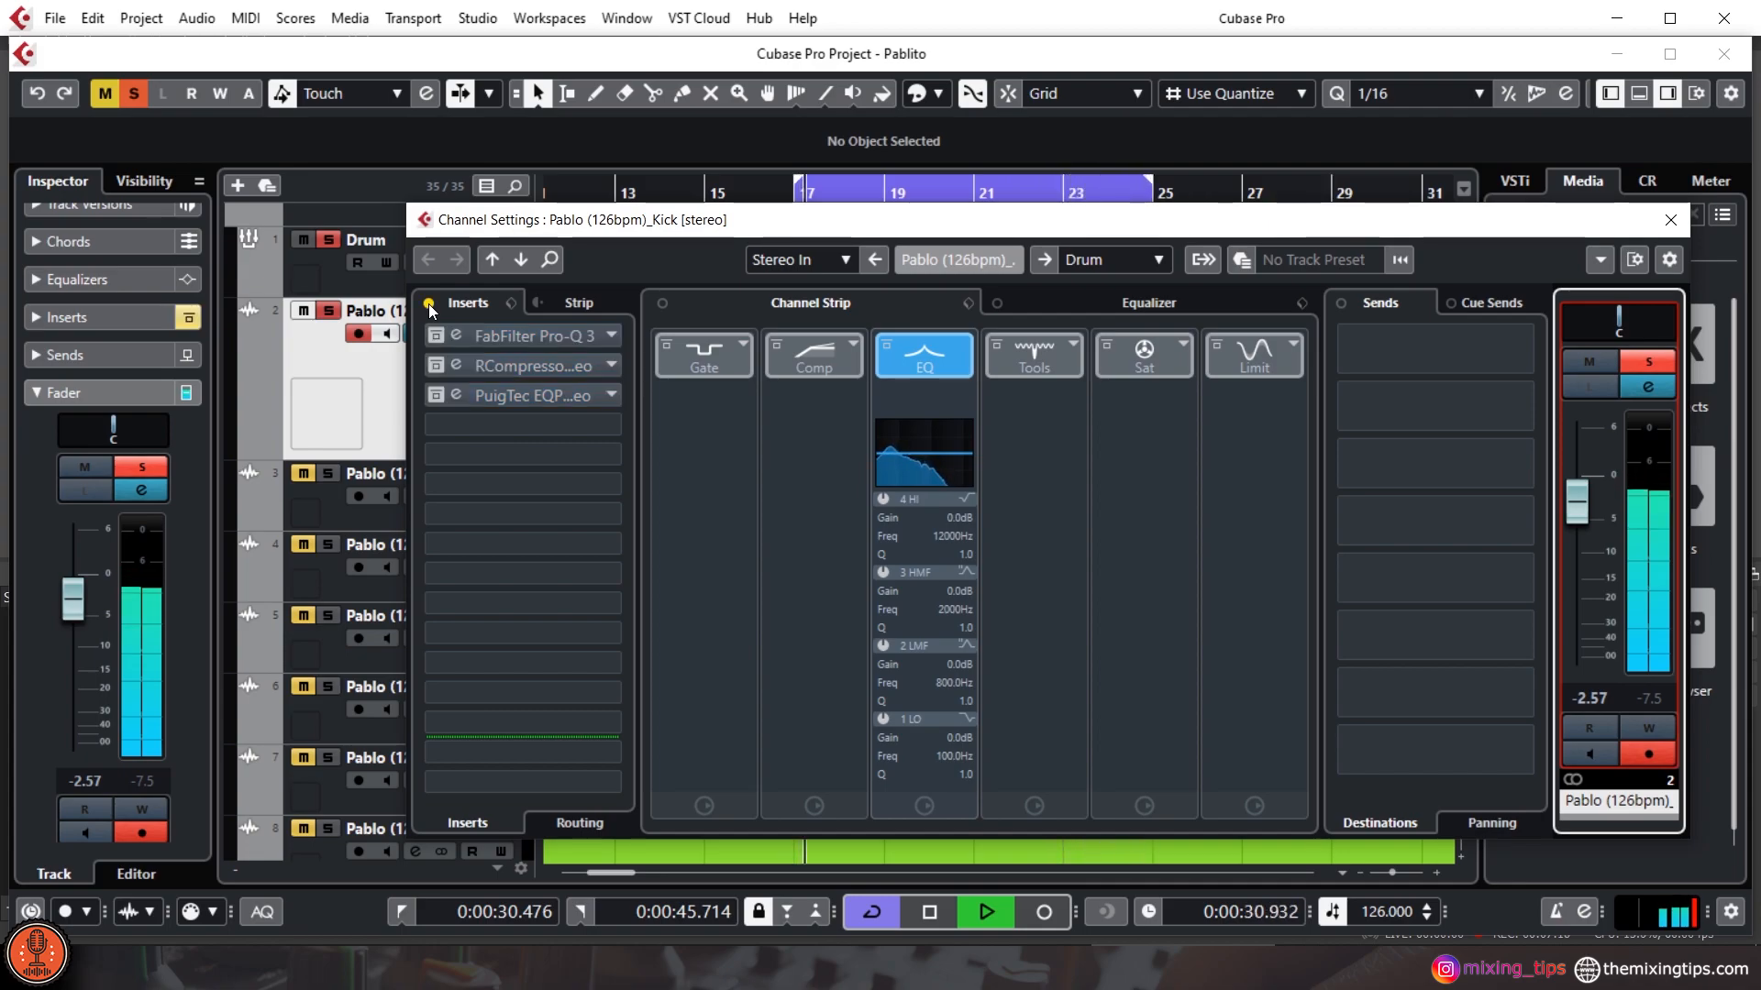
click(428, 305)
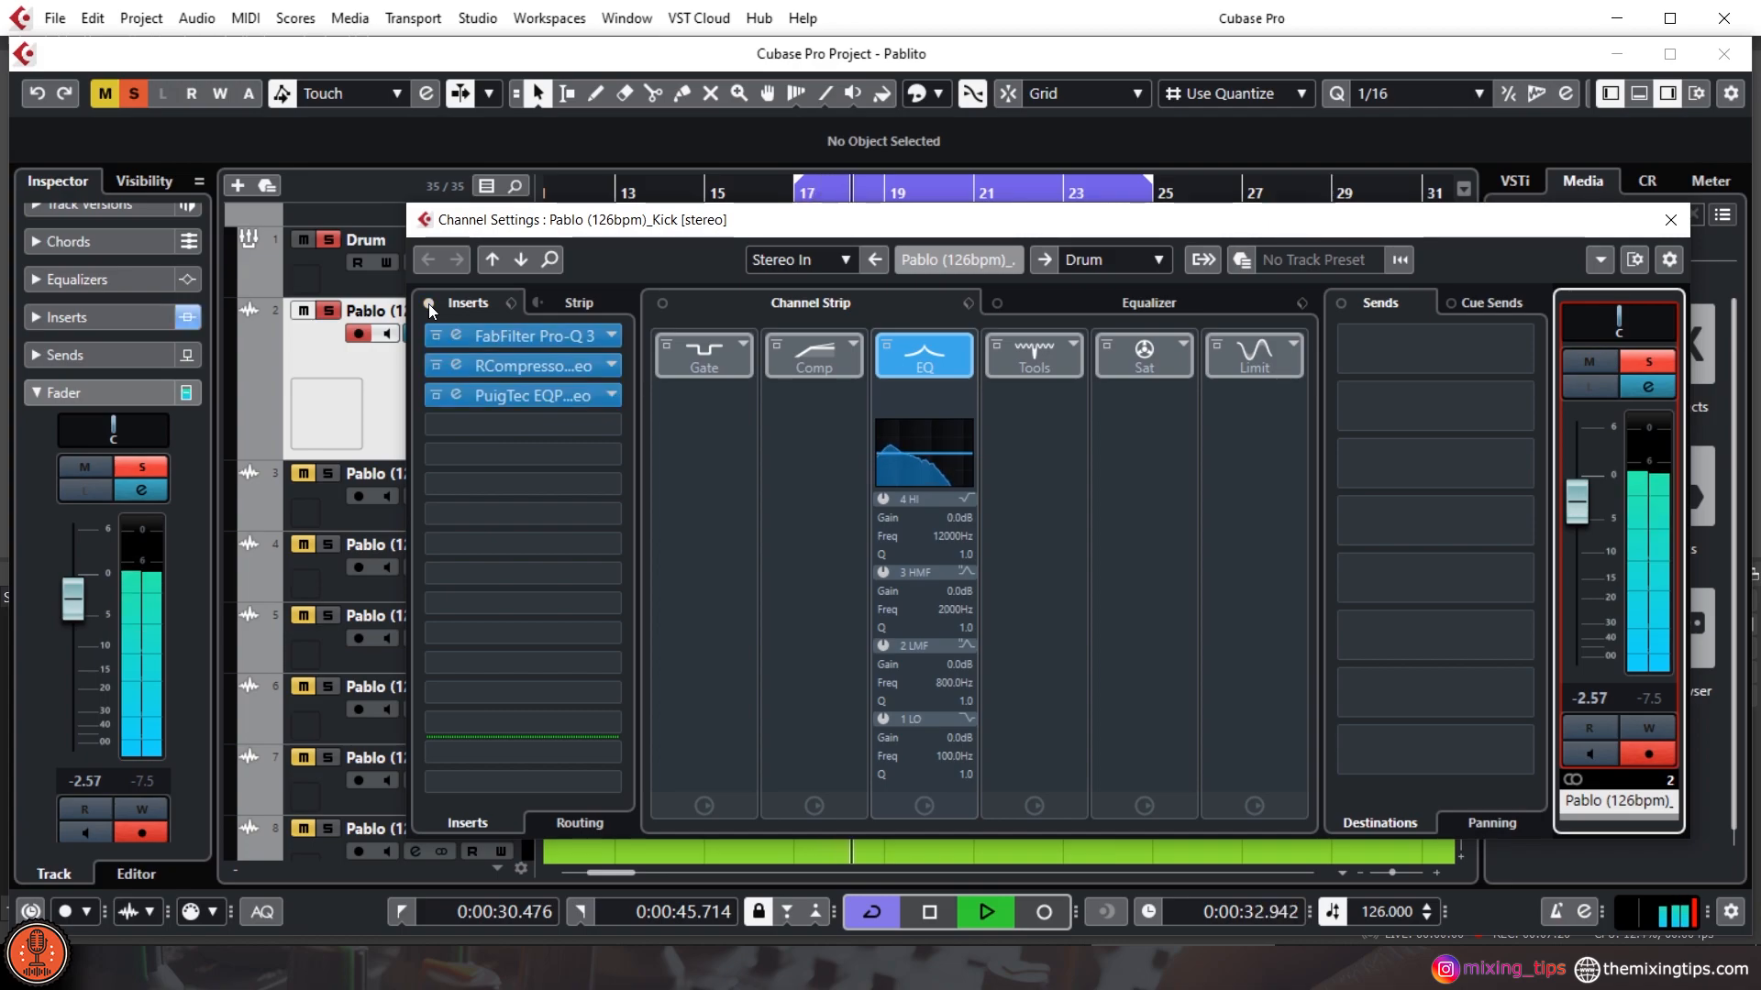
- Solo the entire Drum folder to hear the kick with the other drums, and reset the kick channel's peak level reading
click(329, 240)
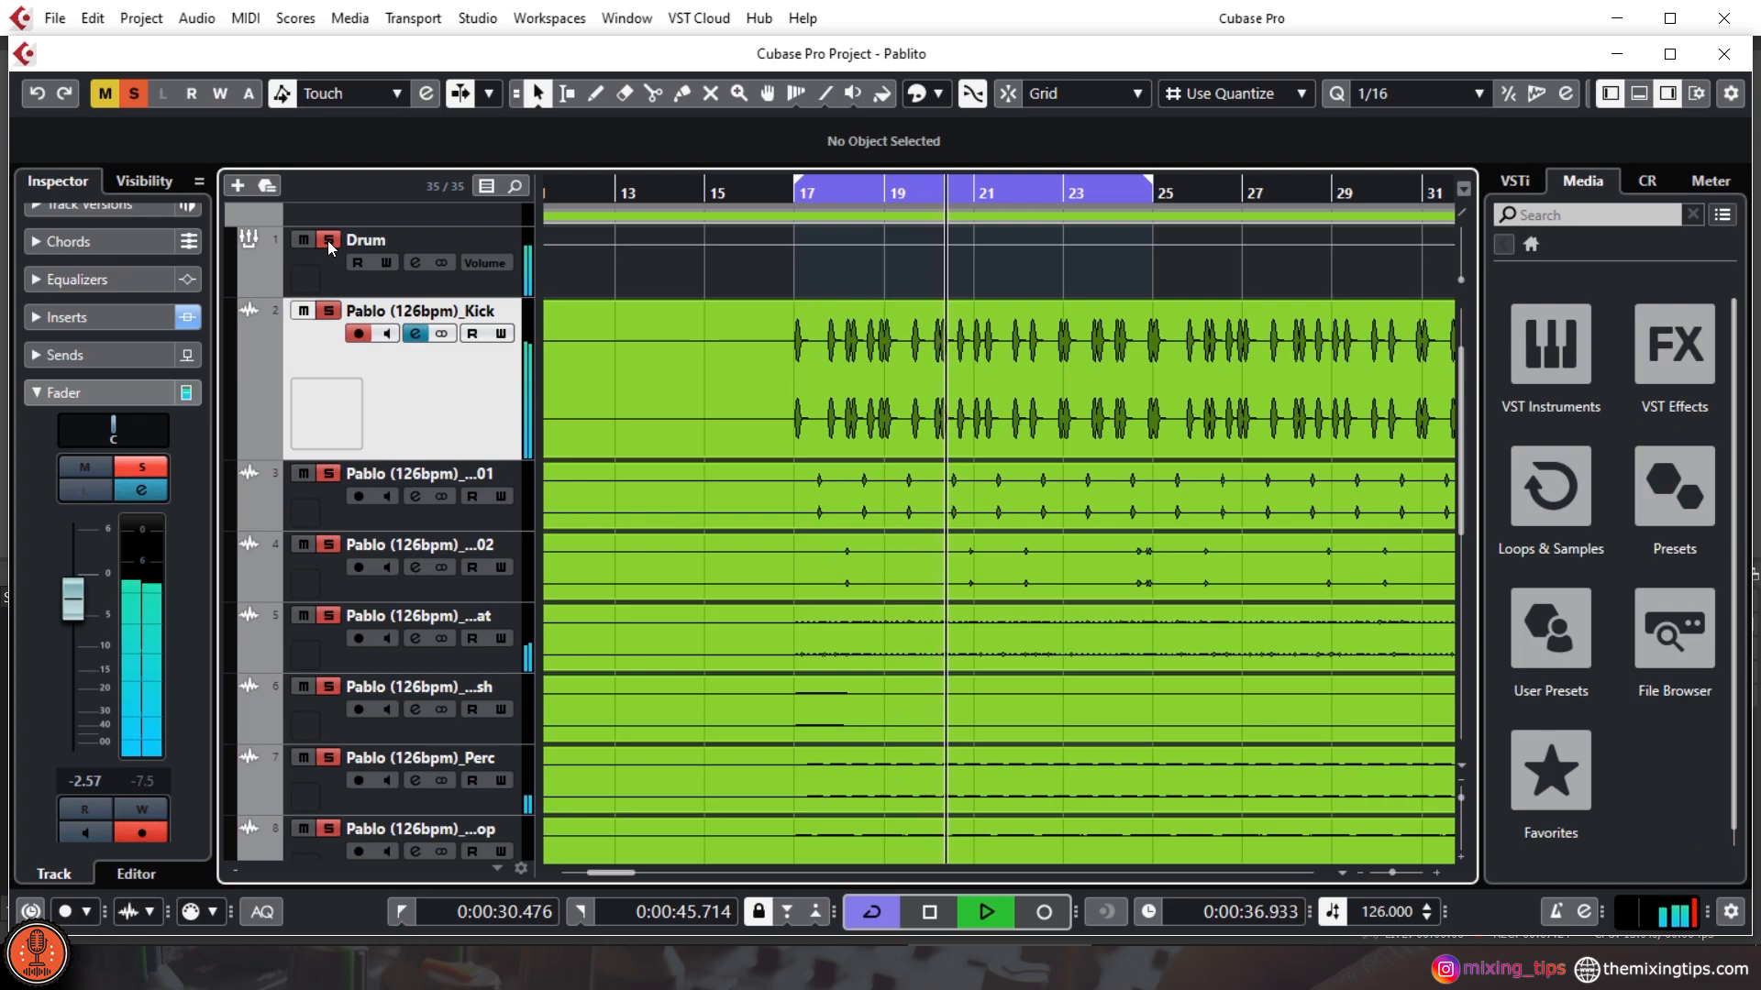
click(141, 785)
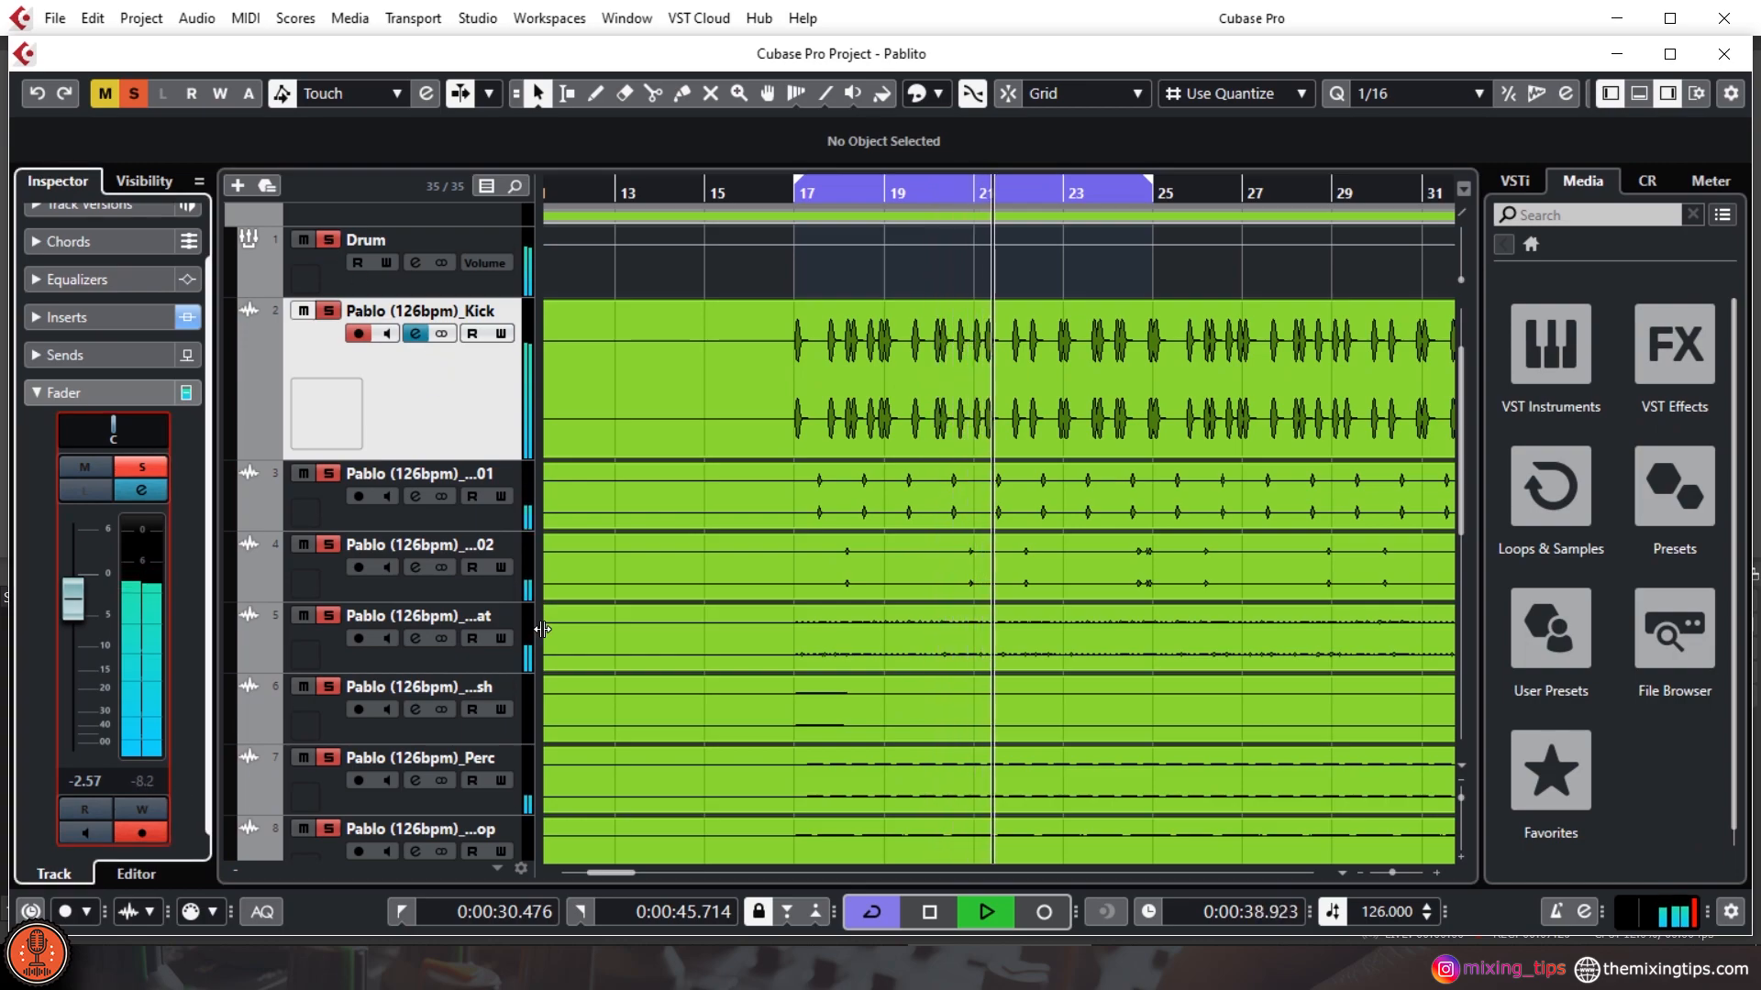